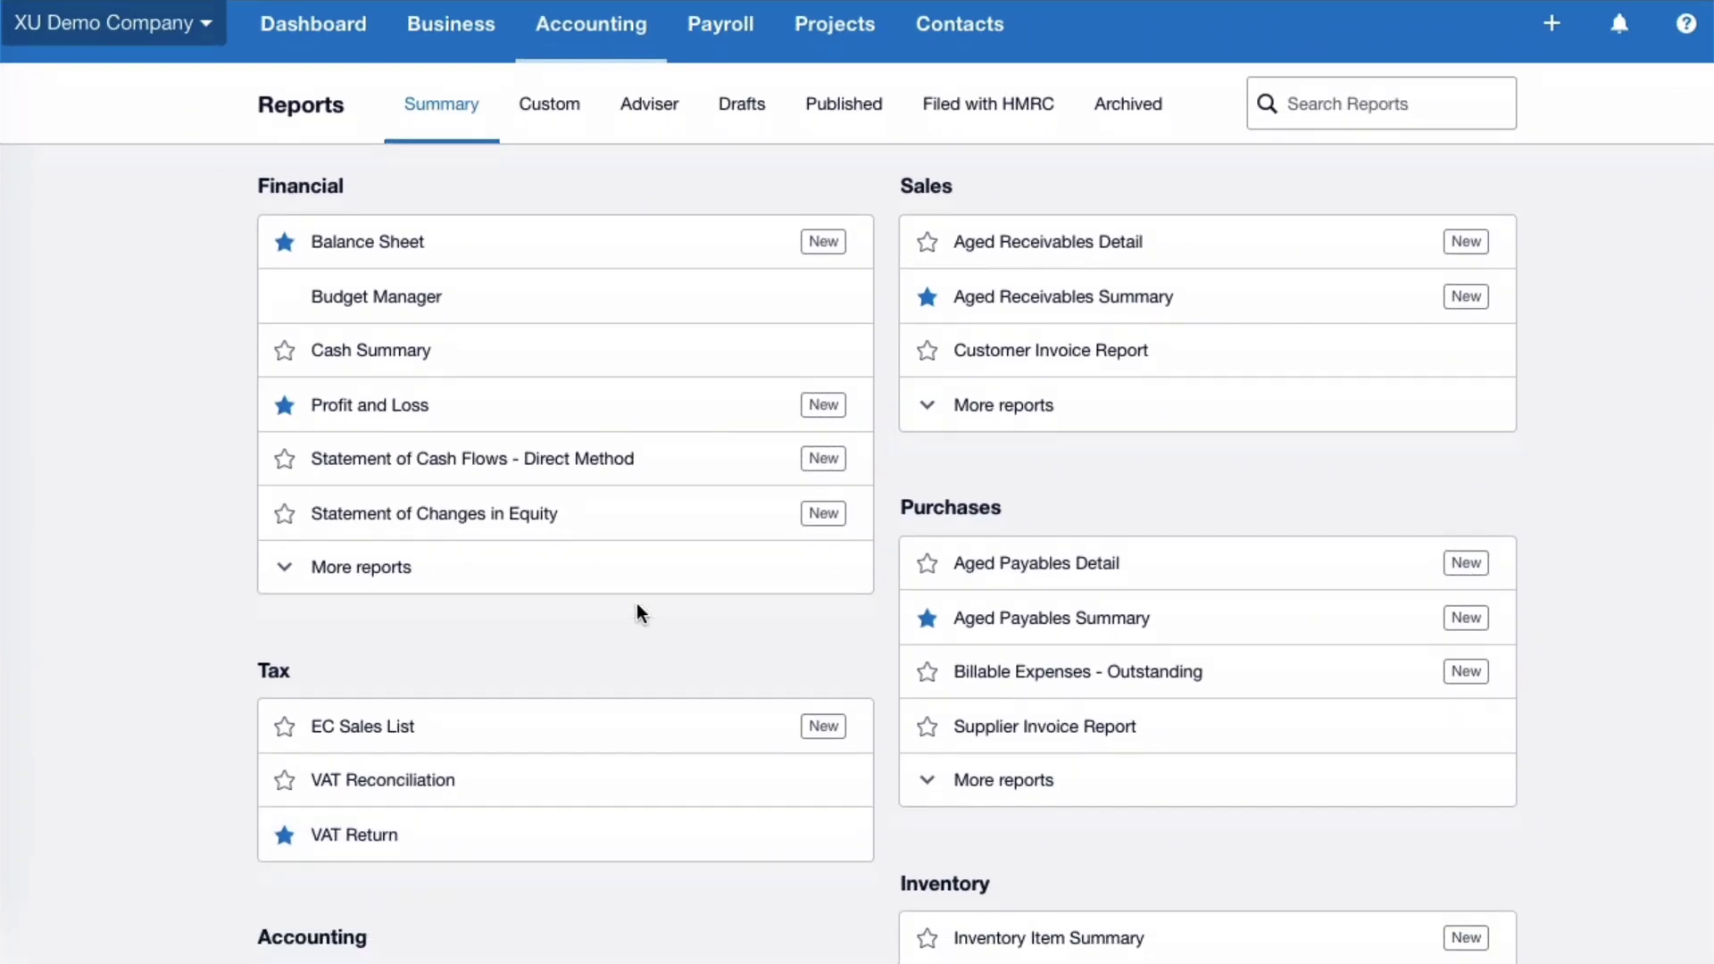
Star Account Transactions in the full Accounting reports list, then open that report
{"action": "scroll", "coordinate": [638, 605], "scroll_direction": "down", "scroll_amount": 2}
{"action": "scroll", "coordinate": [637, 606], "scroll_direction": "down", "scroll_amount": 2}
{"action": "scroll", "coordinate": [637, 613], "scroll_direction": "down", "scroll_amount": 5}
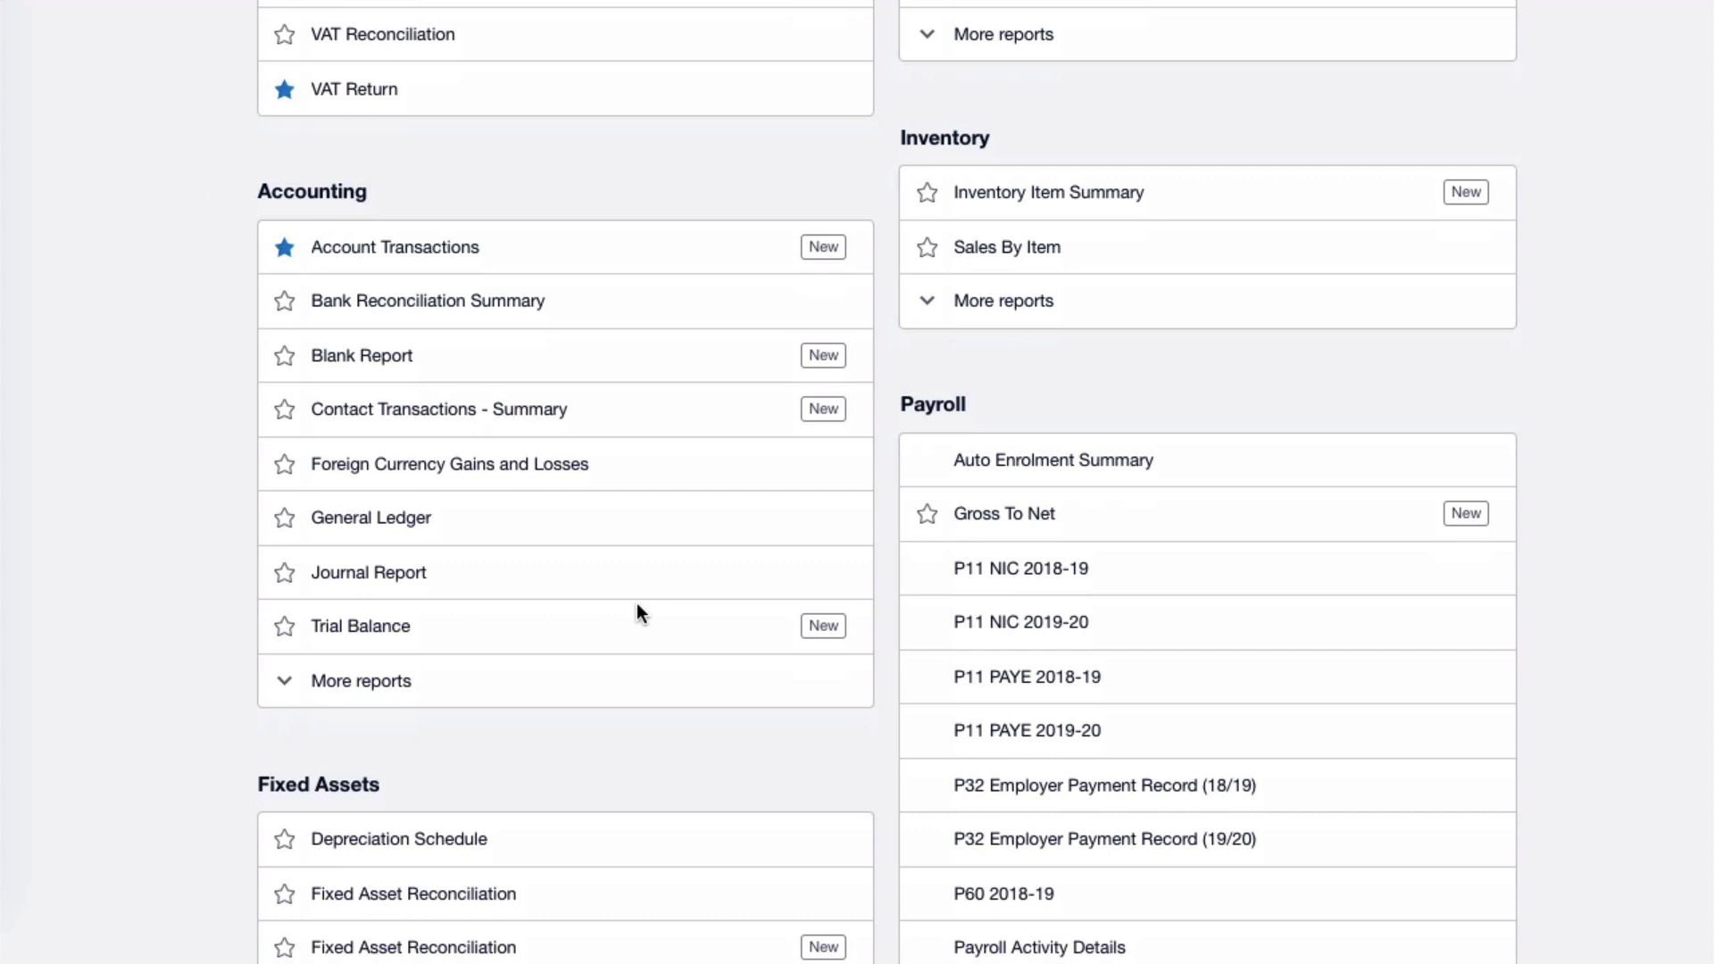
{"action": "left_click", "coordinate": [330, 682]}
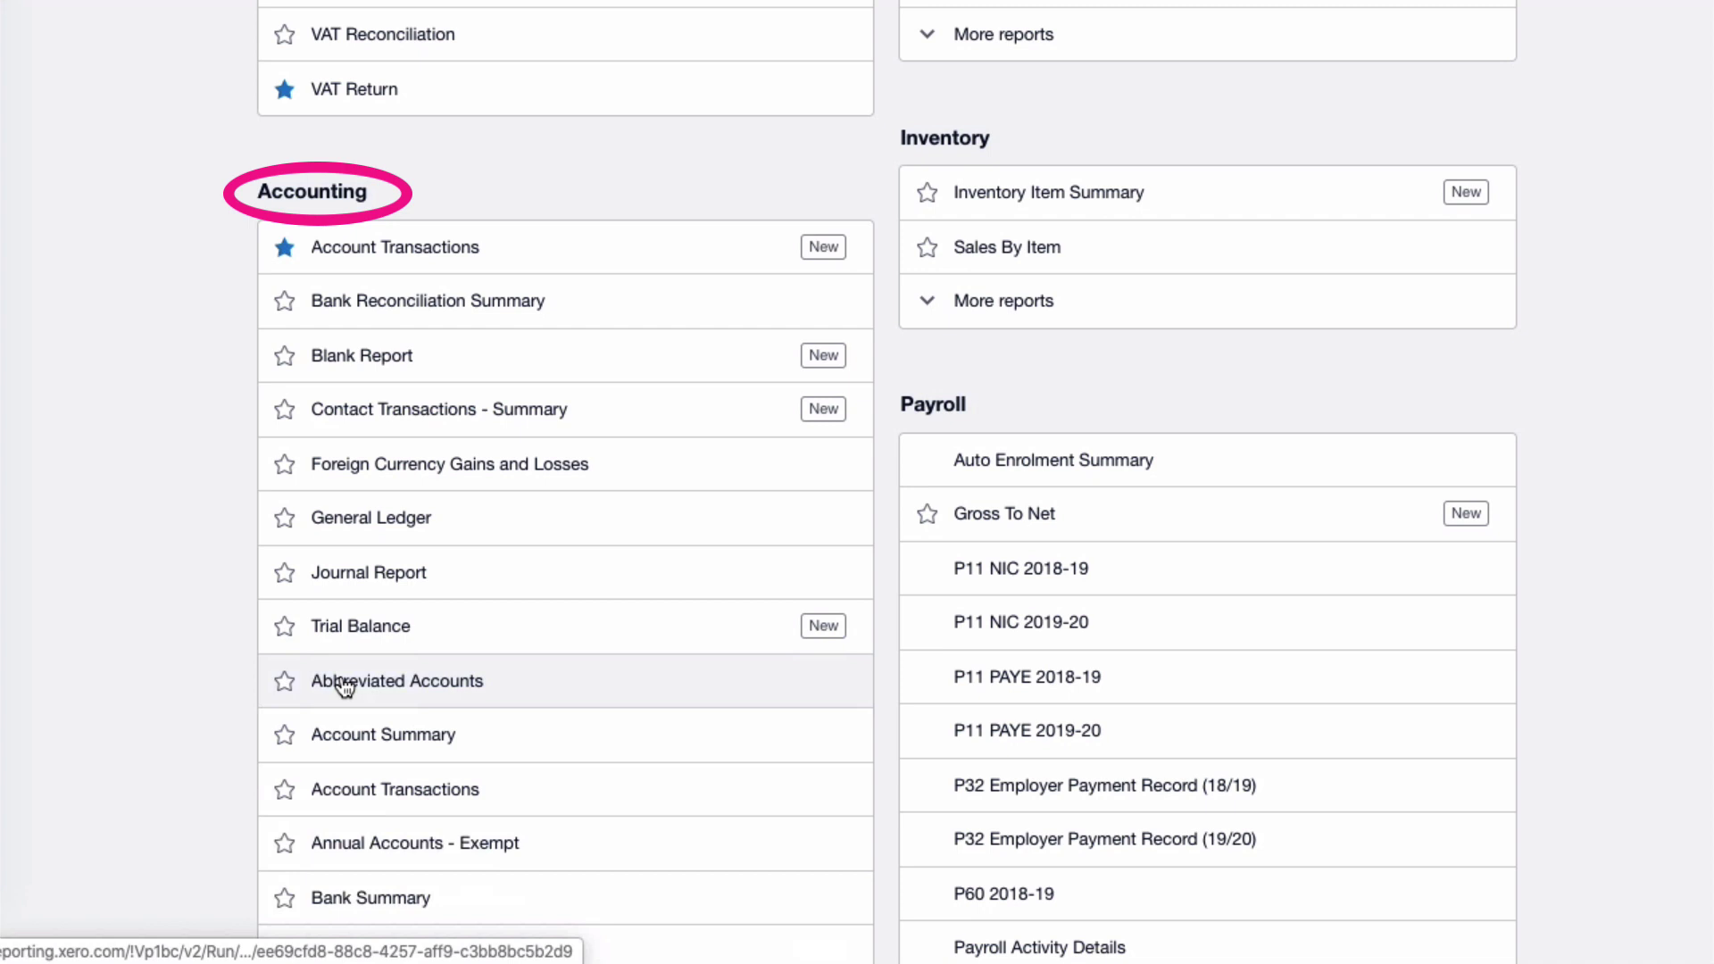
{"action": "scroll", "coordinate": [345, 687], "scroll_direction": "down", "scroll_amount": 2}
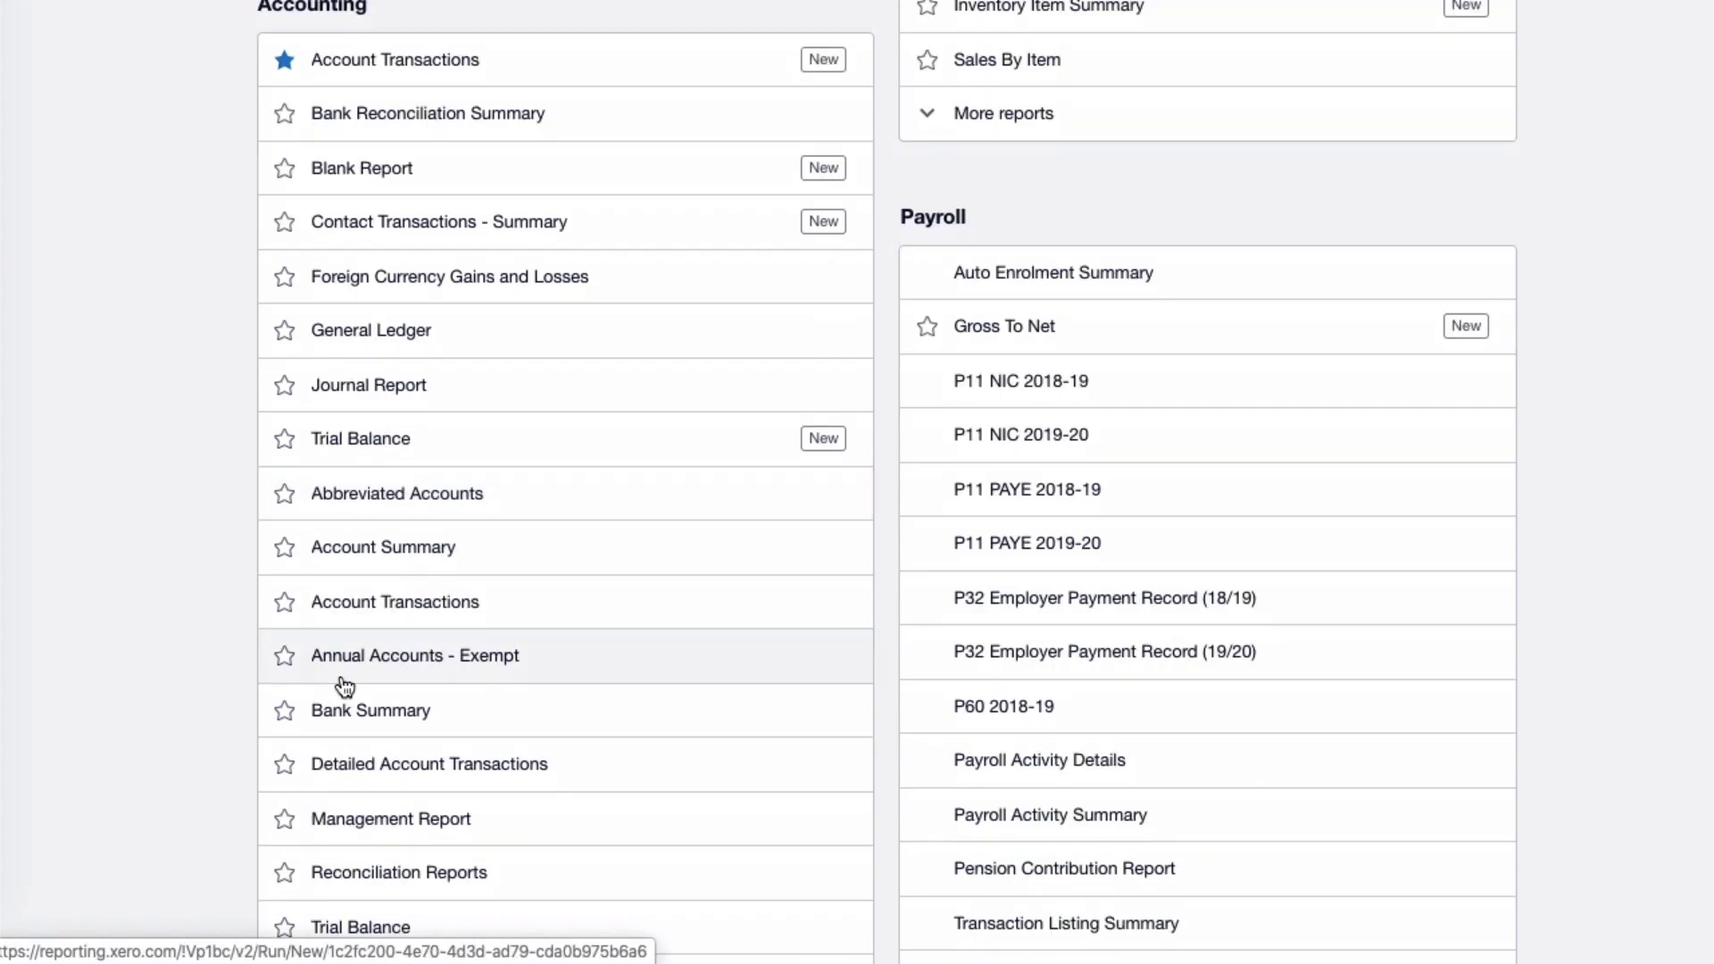
{"action": "left_click", "coordinate": [285, 604]}
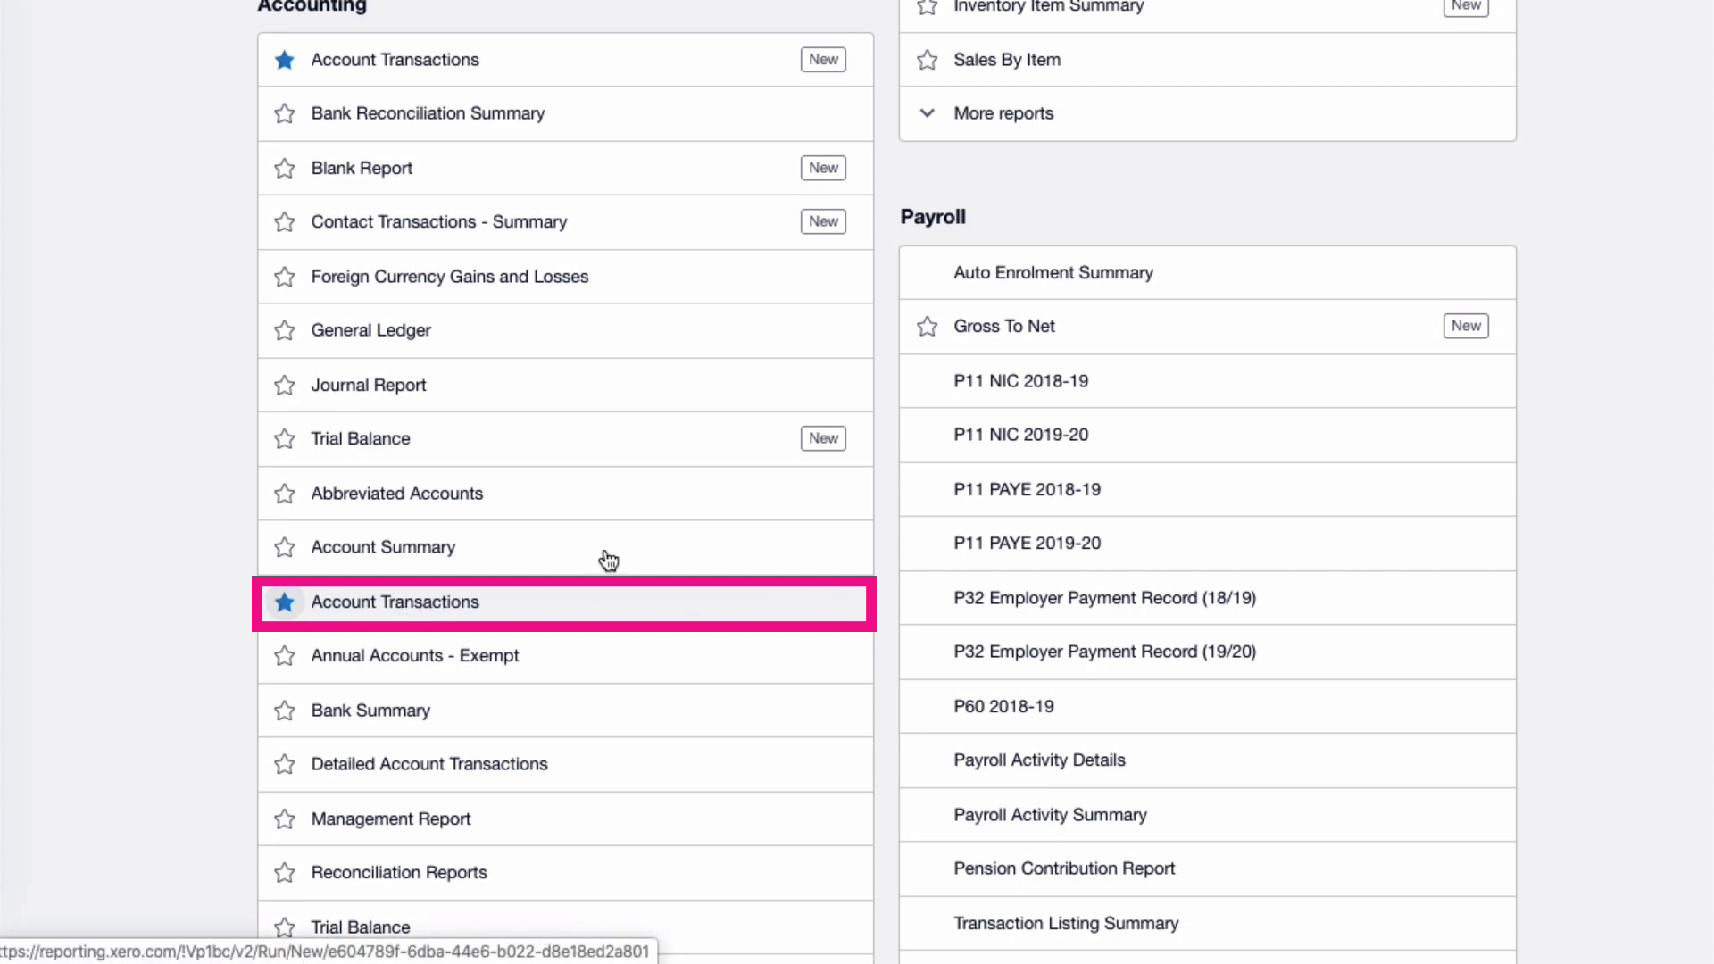
{"action": "left_click", "coordinate": [394, 606]}
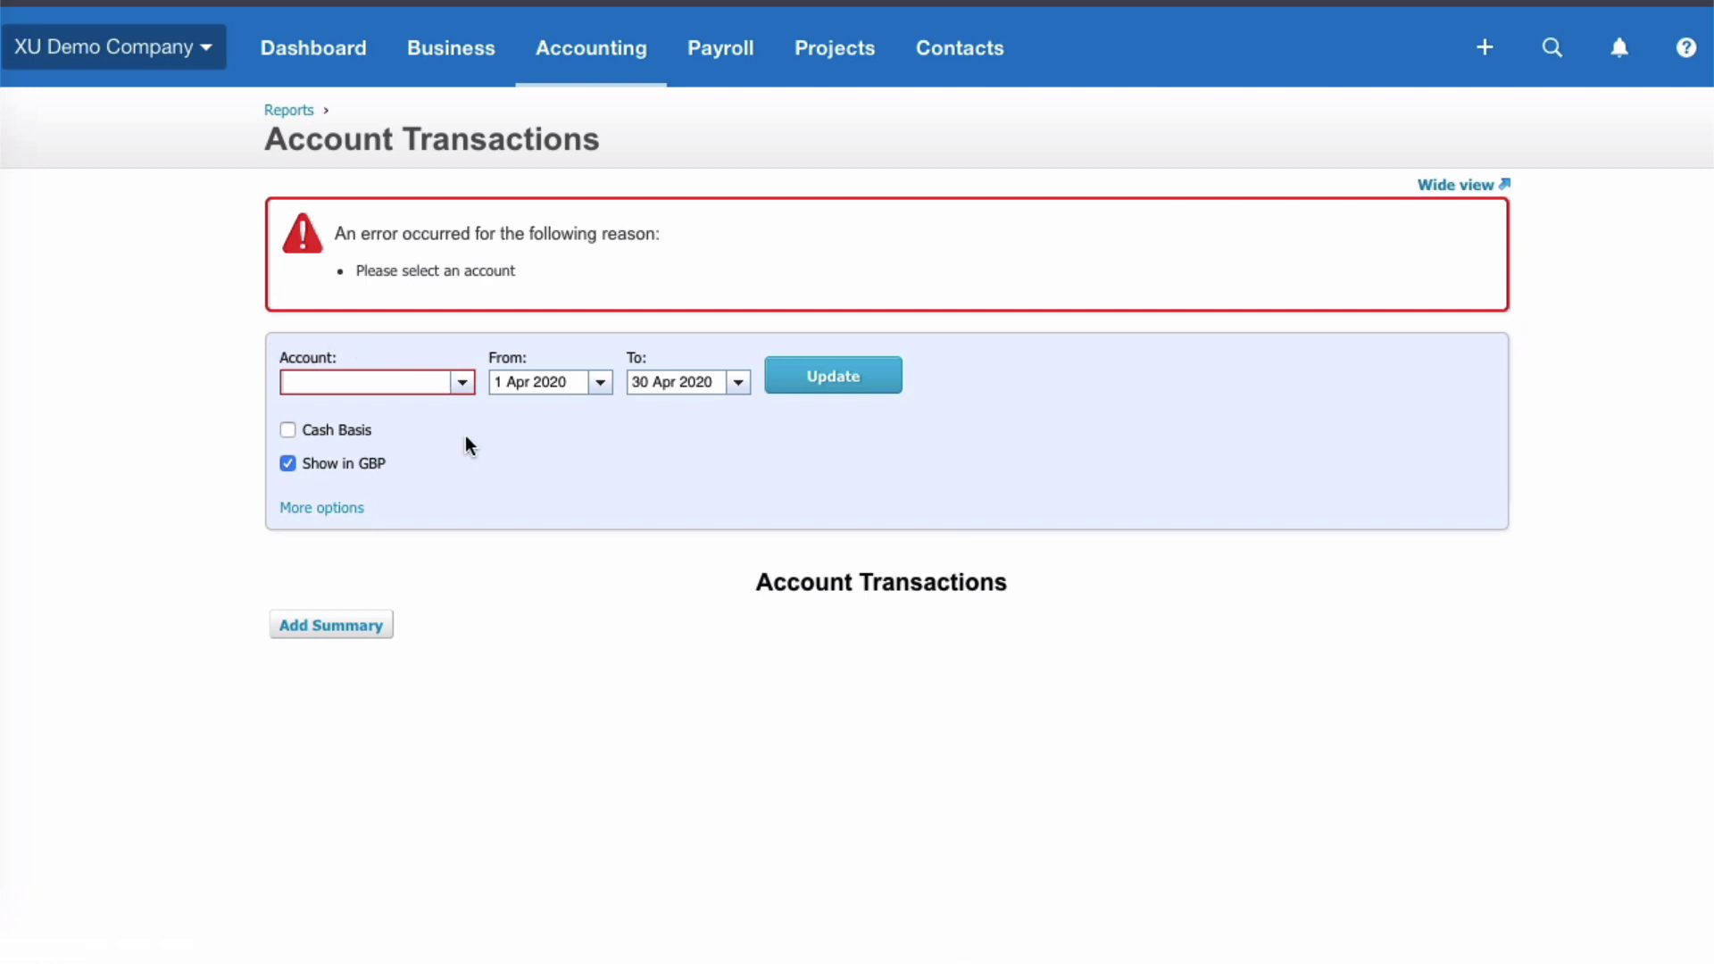
Choose account 429 - General Expenses, set the start date to 1 Jan 2020, and update the report
{"action": "left_click", "coordinate": [463, 384]}
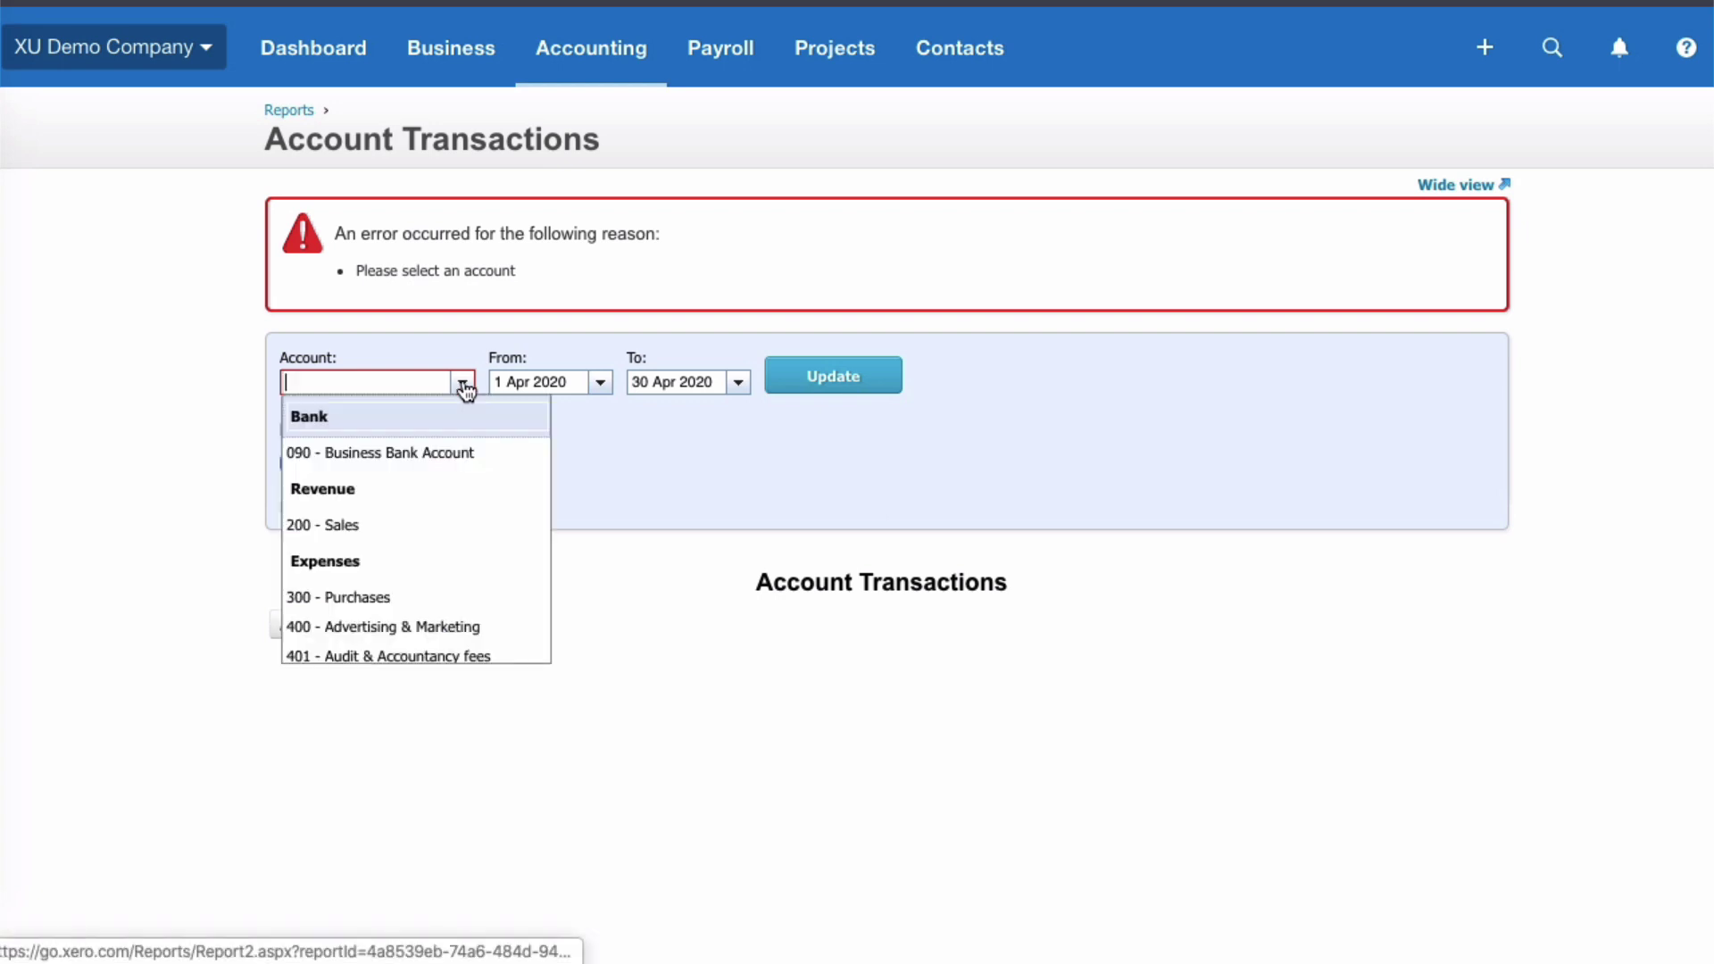
{"action": "scroll", "coordinate": [464, 547], "scroll_direction": "down", "scroll_amount": 5}
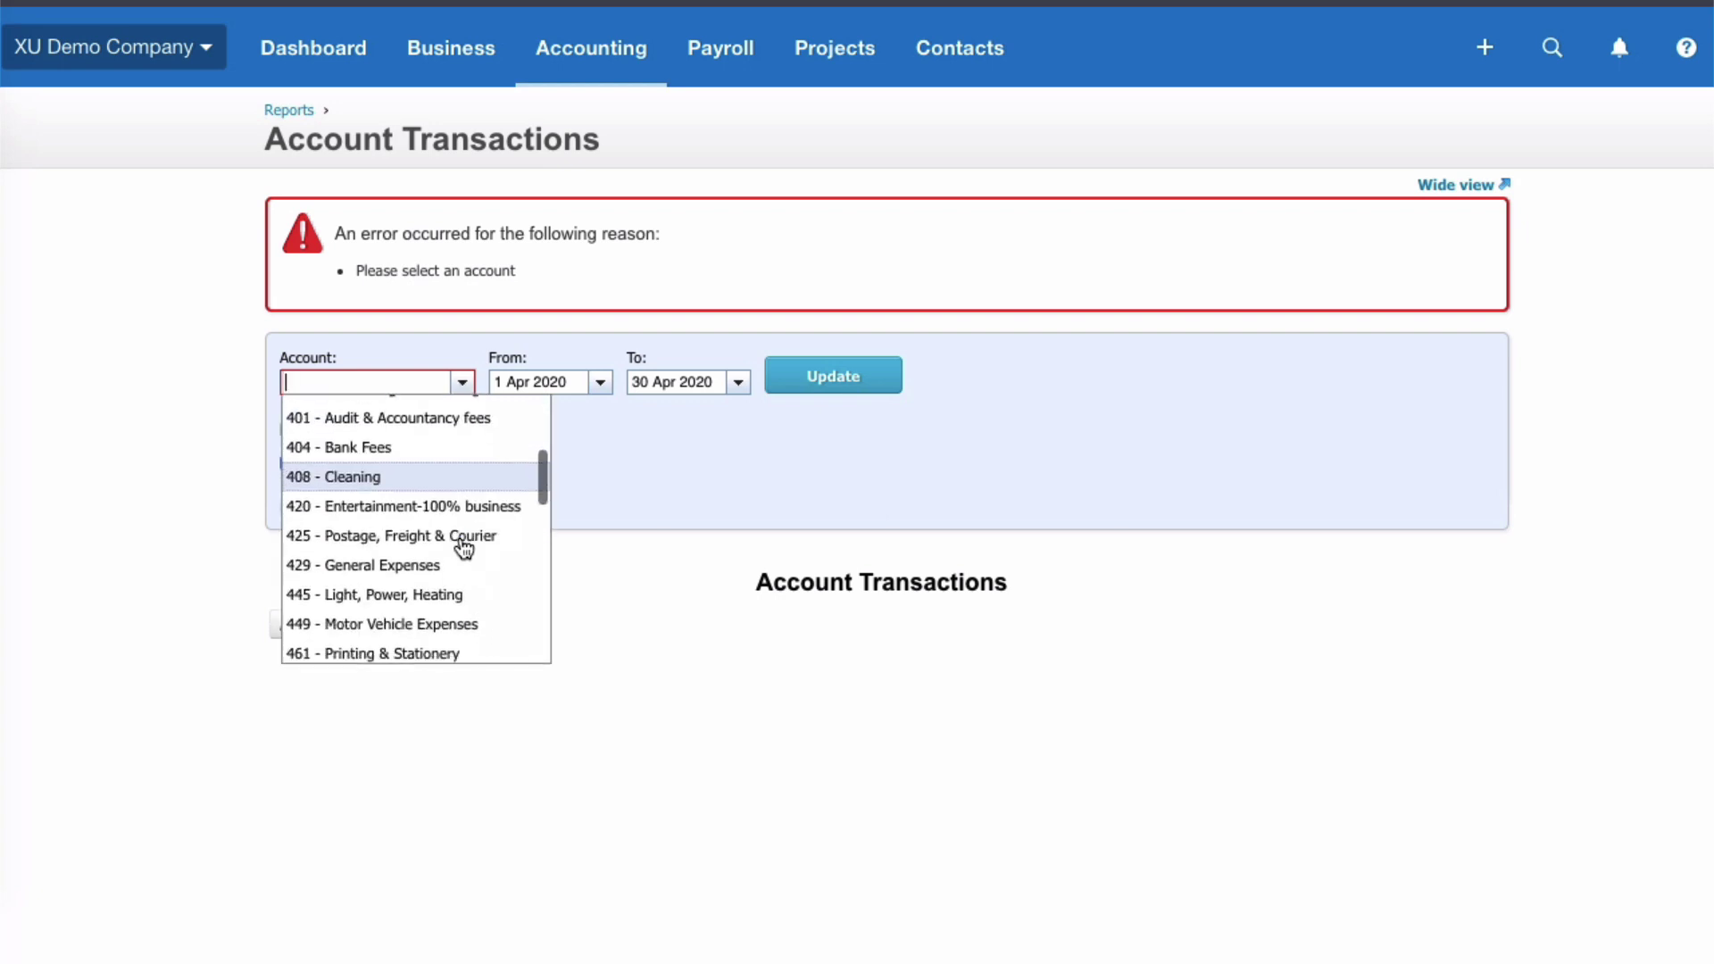
{"action": "left_click", "coordinate": [428, 523]}
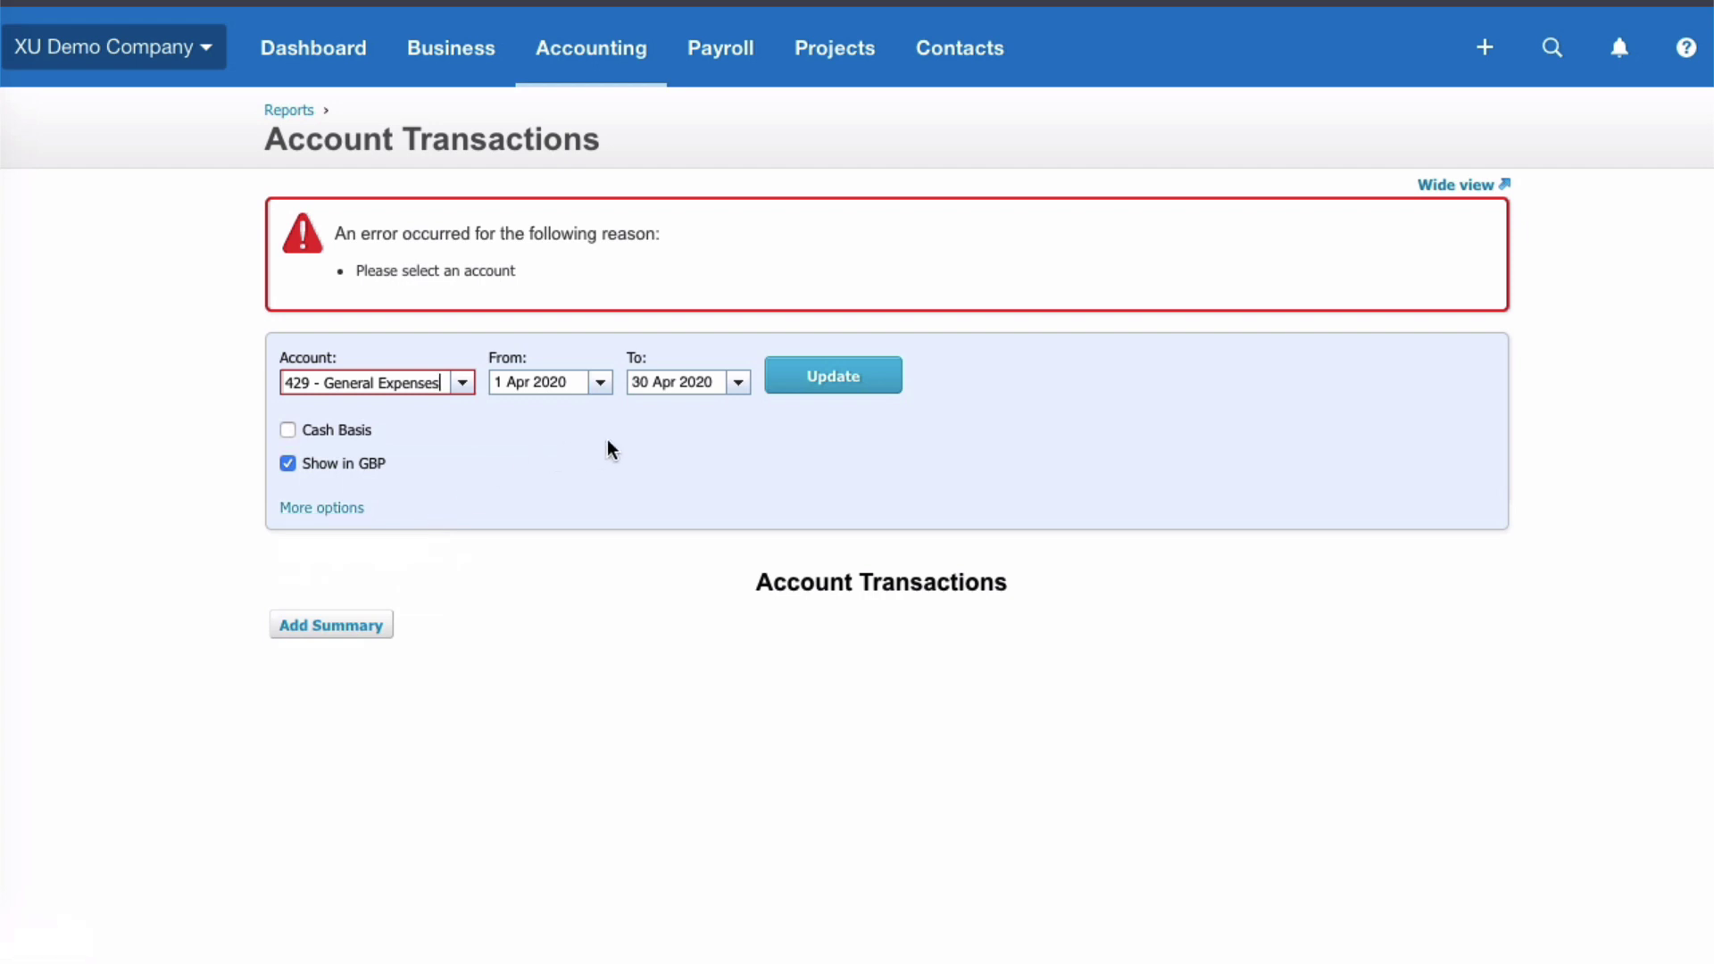
{"action": "left_click", "coordinate": [596, 386]}
{"action": "left_click", "coordinate": [527, 420]}
{"action": "left_click", "coordinate": [527, 420]}
{"action": "left_click", "coordinate": [527, 419]}
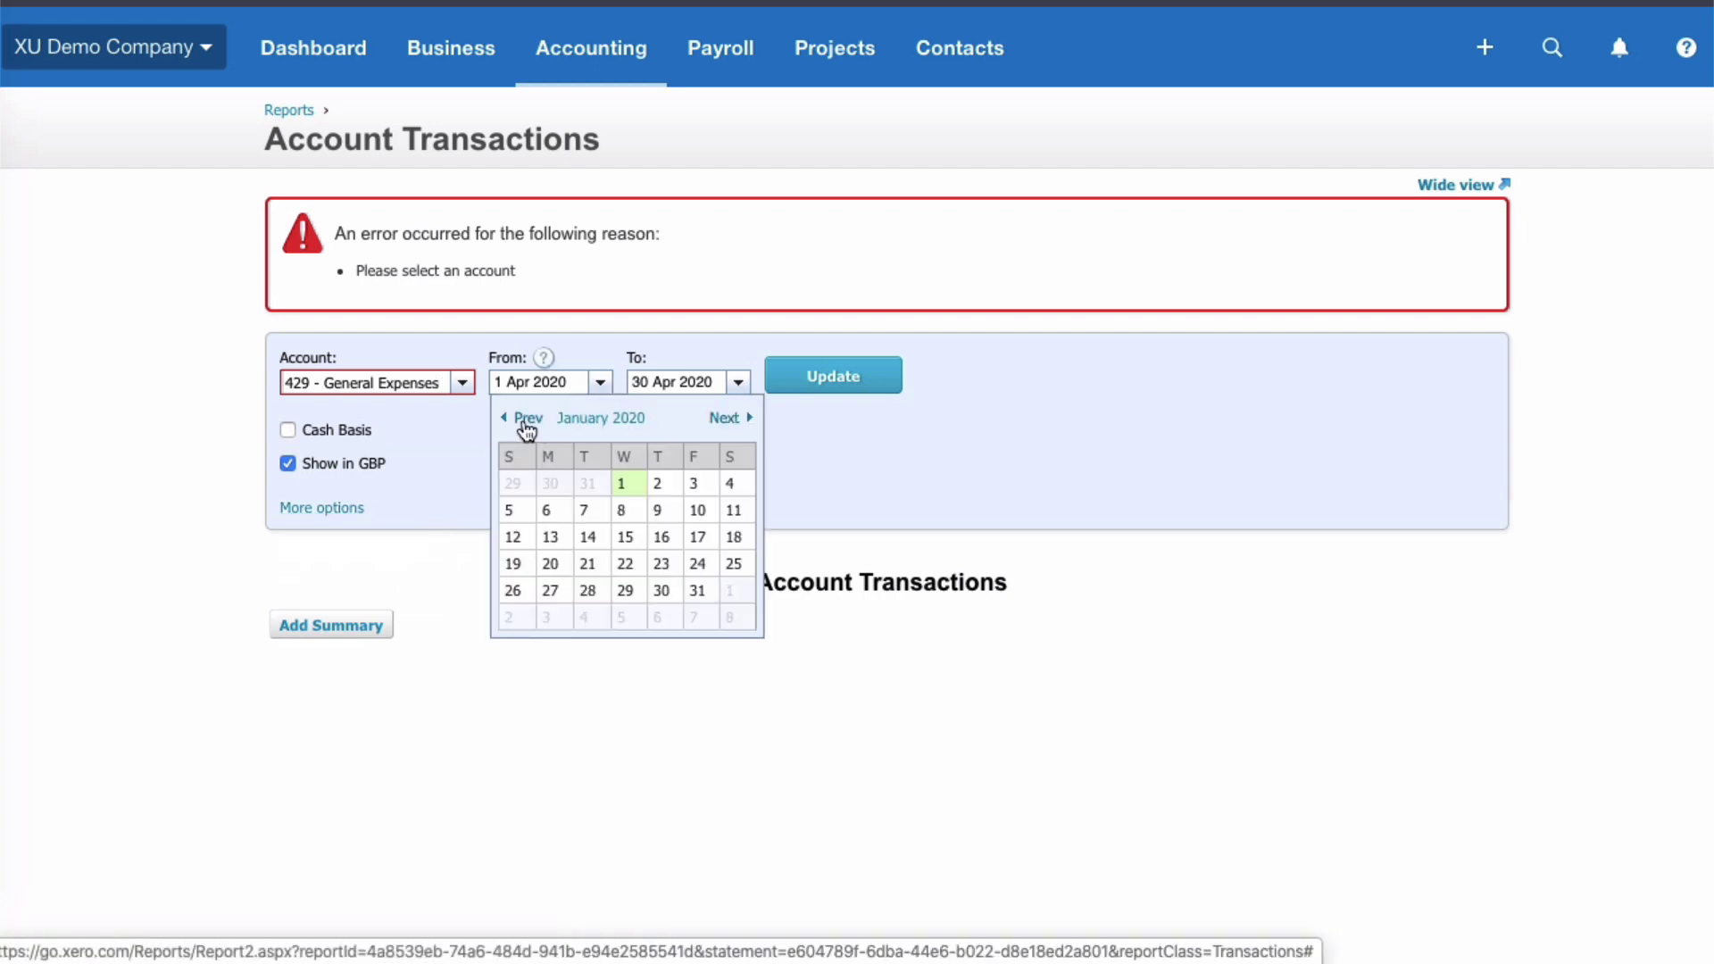
{"action": "left_click", "coordinate": [627, 485]}
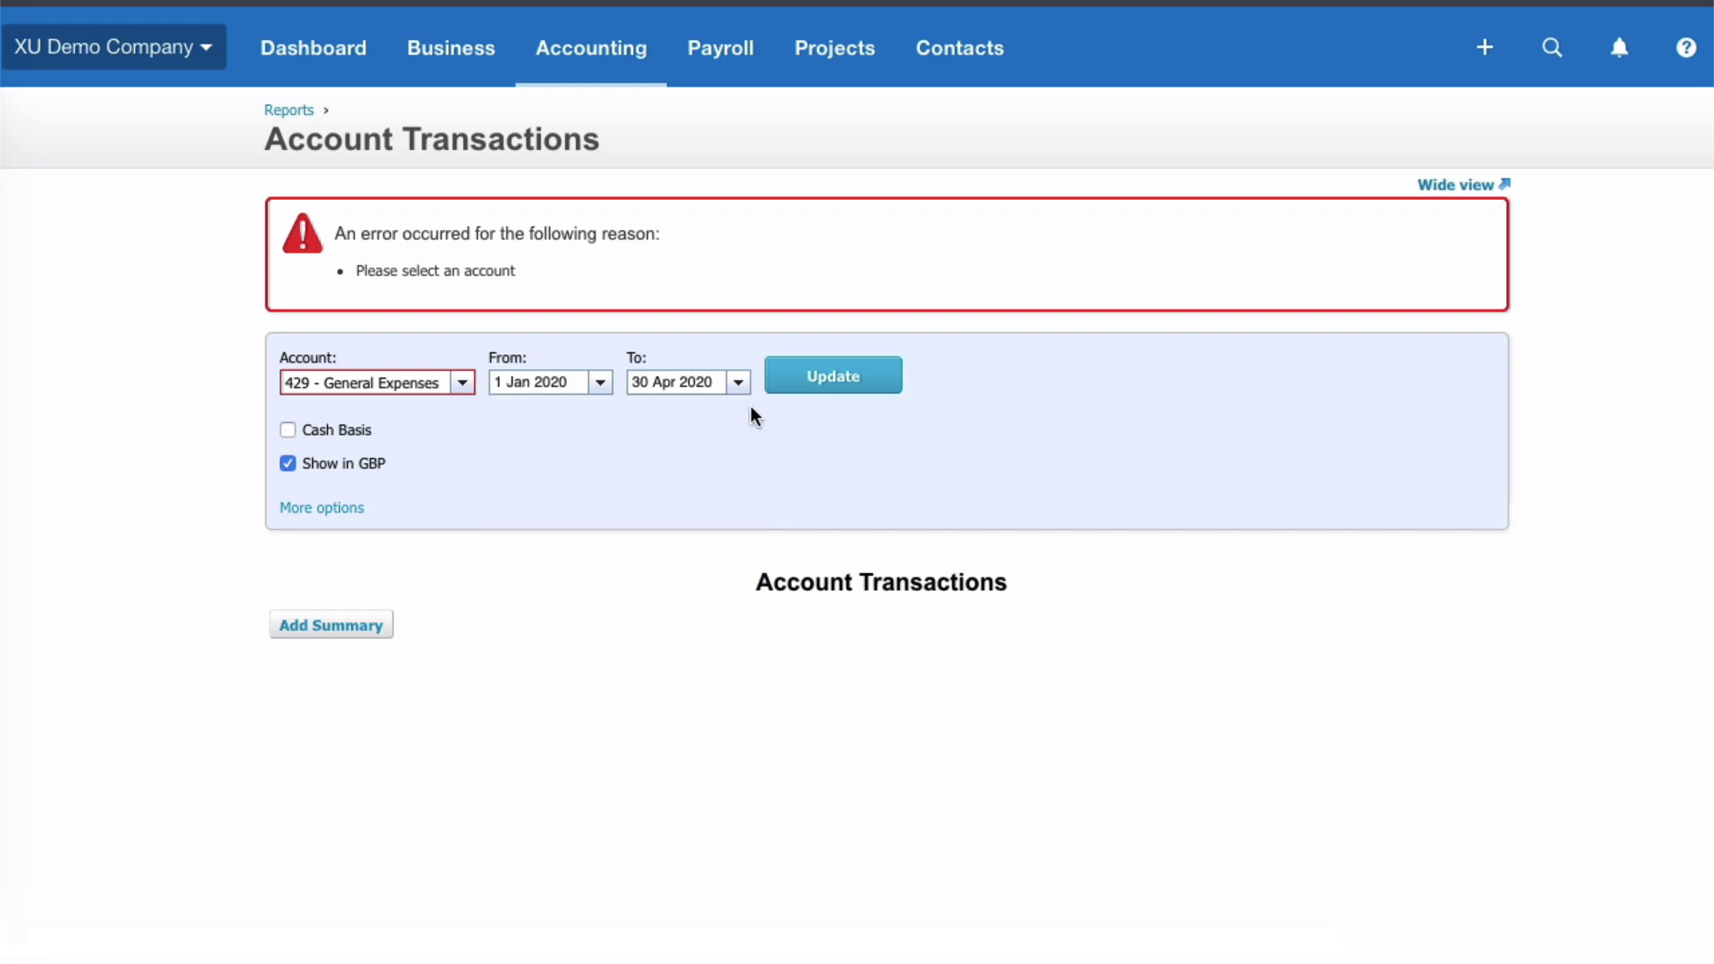
{"action": "left_click", "coordinate": [840, 380]}
{"action": "scroll", "coordinate": [804, 402], "scroll_direction": "down", "scroll_amount": 2}
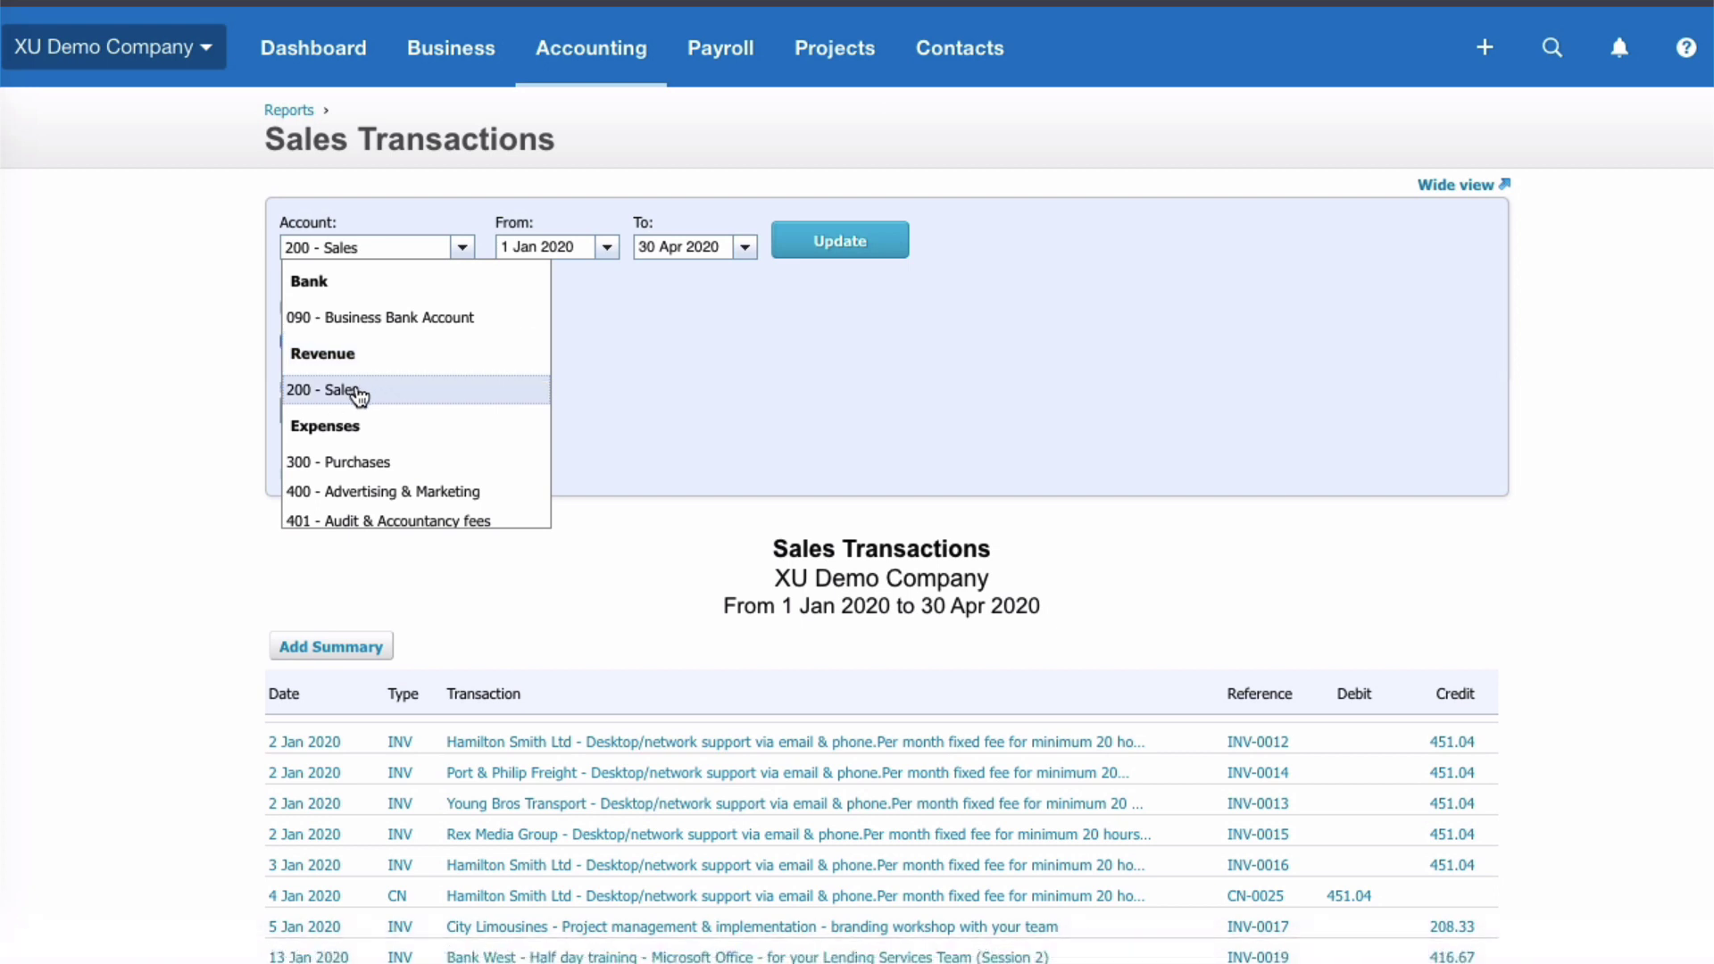
Rerun the report for 200 - Sales and review its invoices, credit notes and totals
{"action": "left_click", "coordinate": [357, 392]}
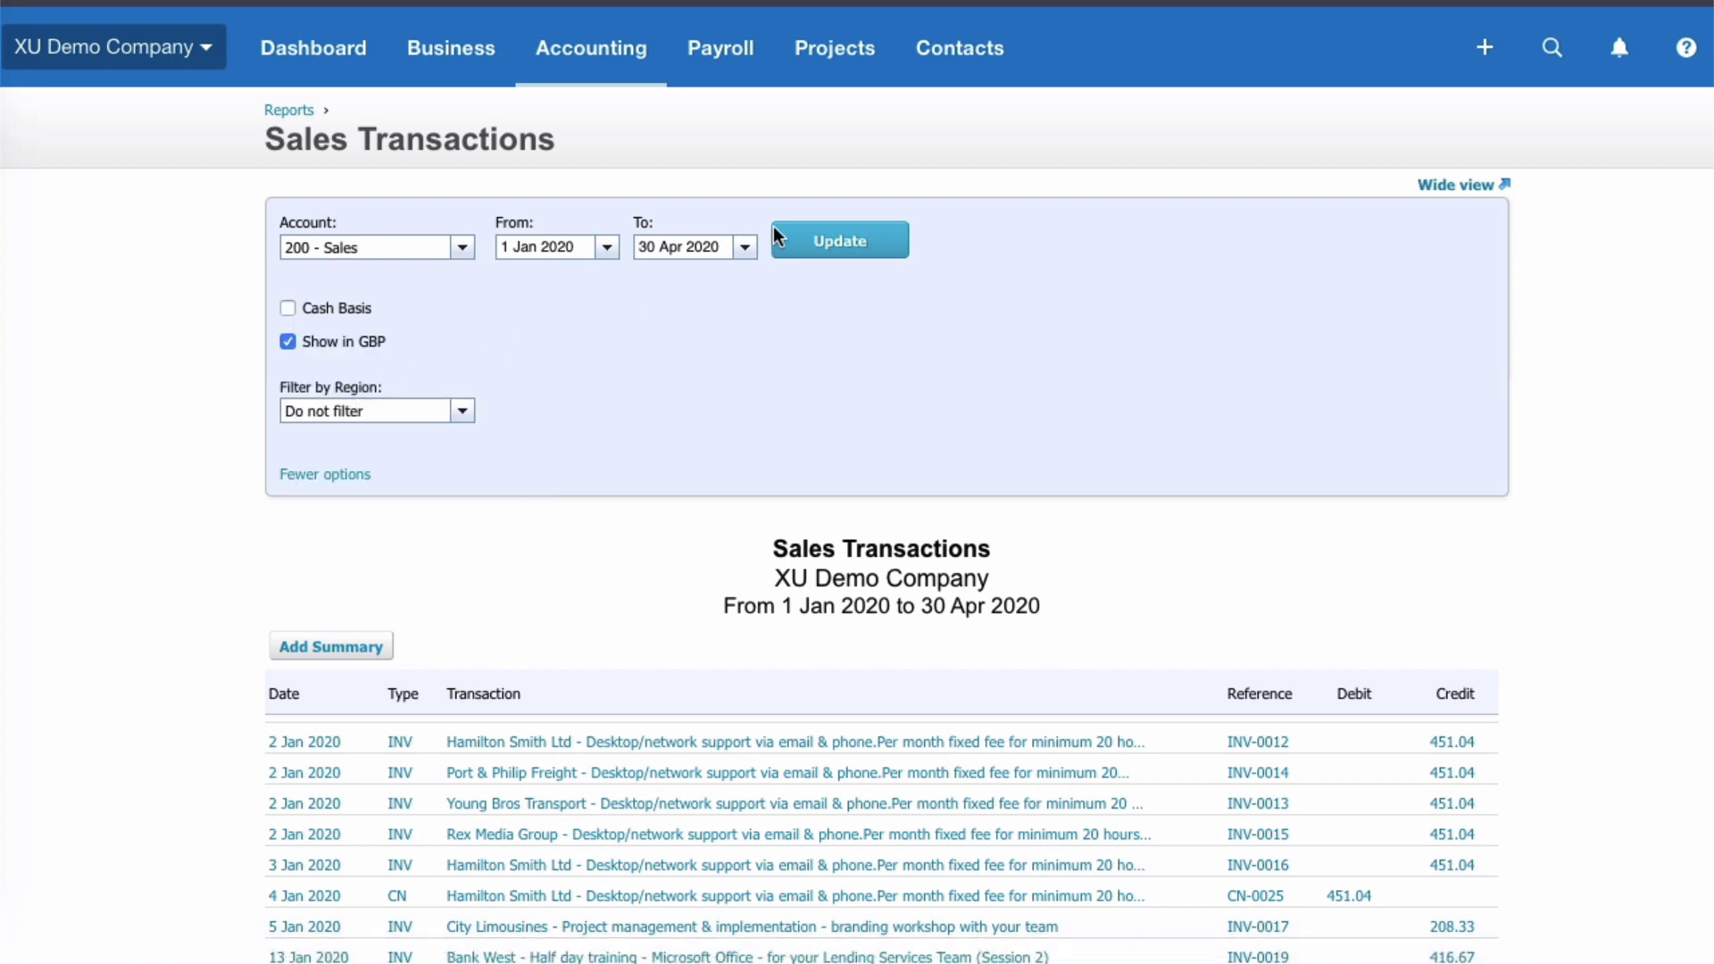
{"action": "left_click", "coordinate": [840, 251]}
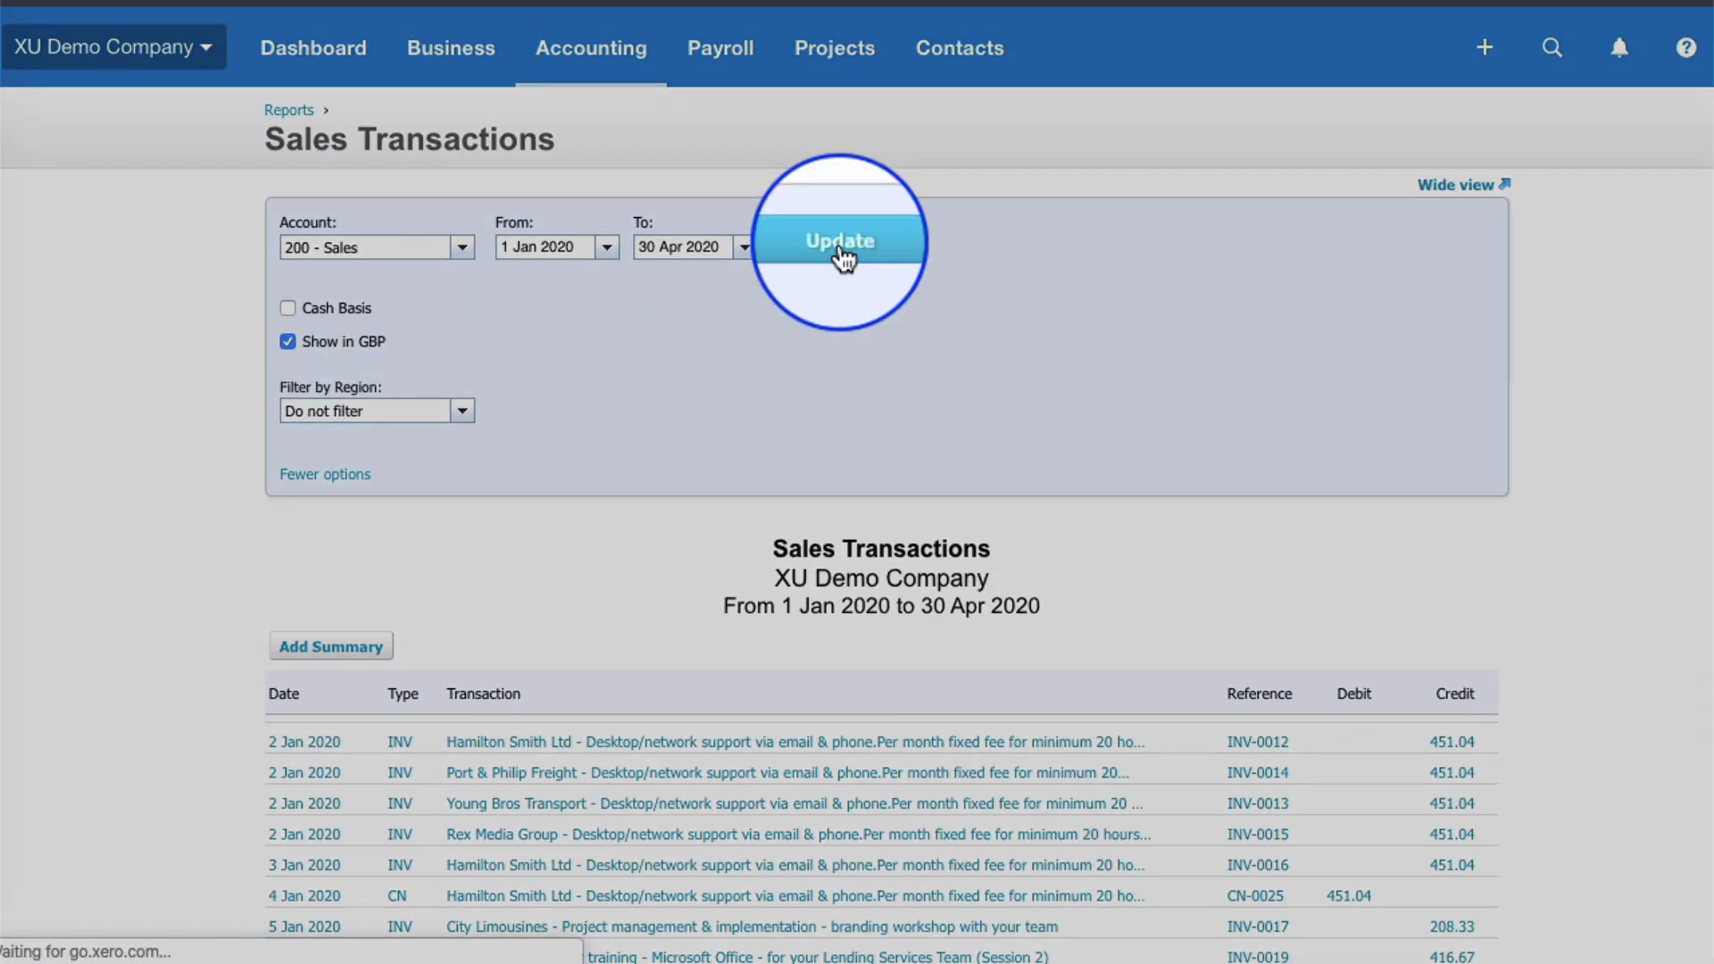
{"action": "scroll", "coordinate": [683, 466], "scroll_direction": "down", "scroll_amount": 10}
{"action": "scroll", "coordinate": [683, 466], "scroll_direction": "down", "scroll_amount": 1}
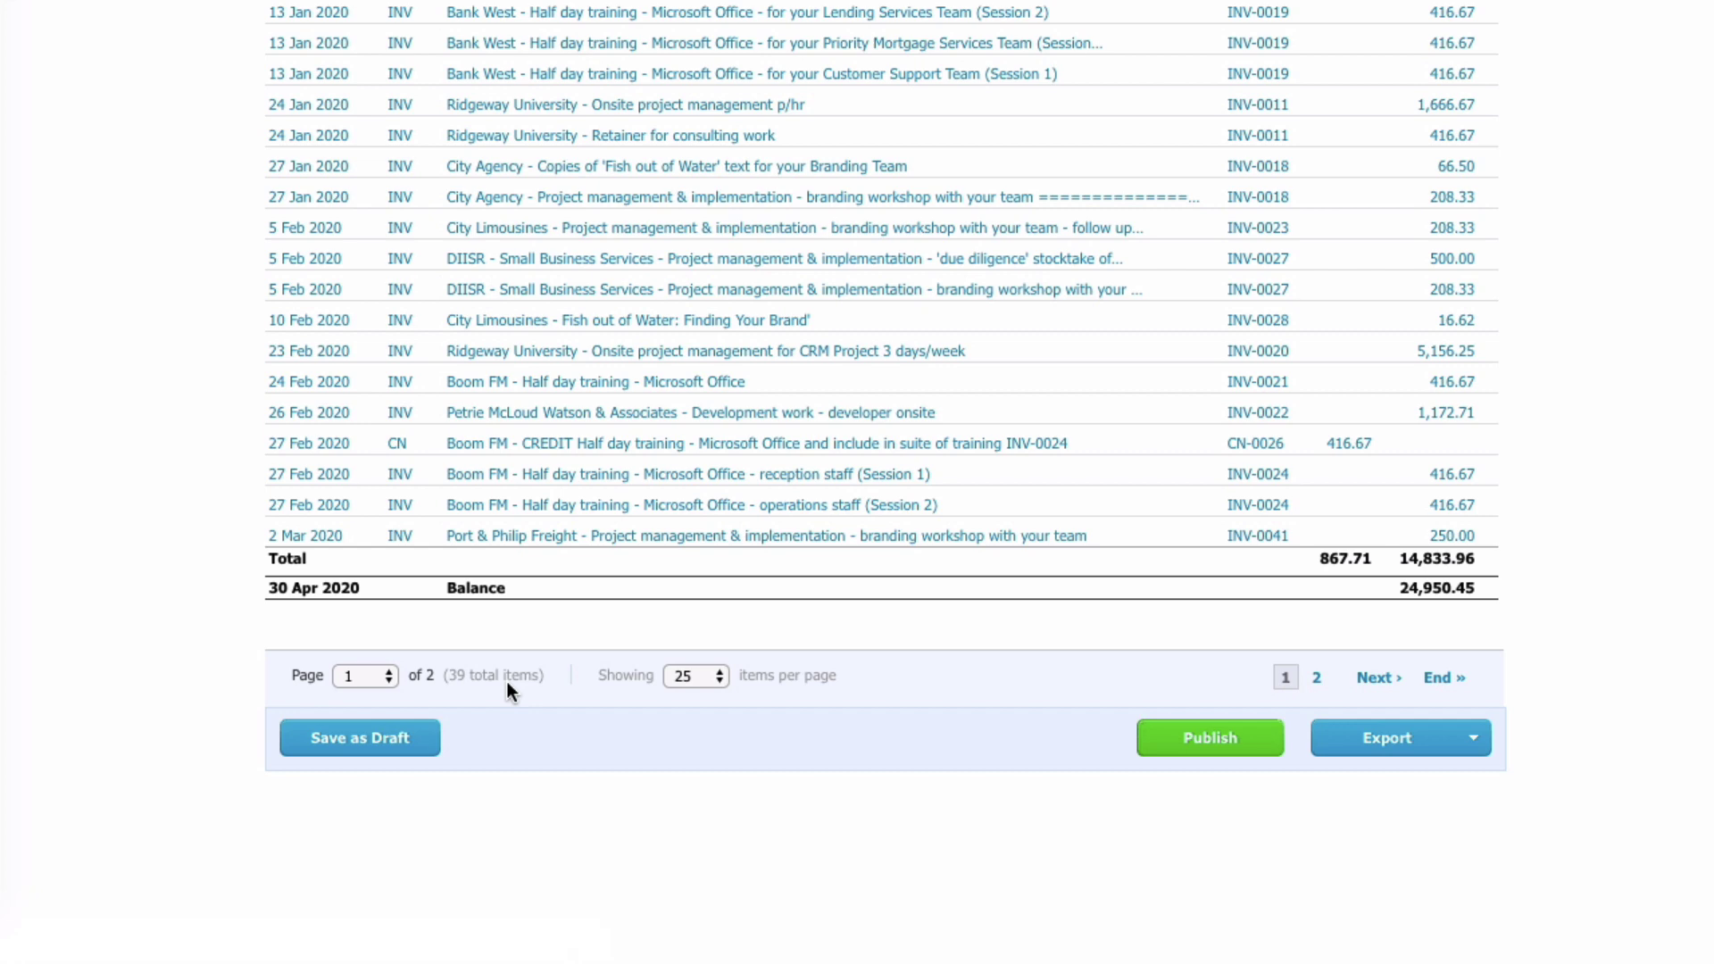
{"action": "scroll", "coordinate": [506, 683], "scroll_direction": "up", "scroll_amount": 9}
{"action": "scroll", "coordinate": [511, 693], "scroll_direction": "up", "scroll_amount": 2}
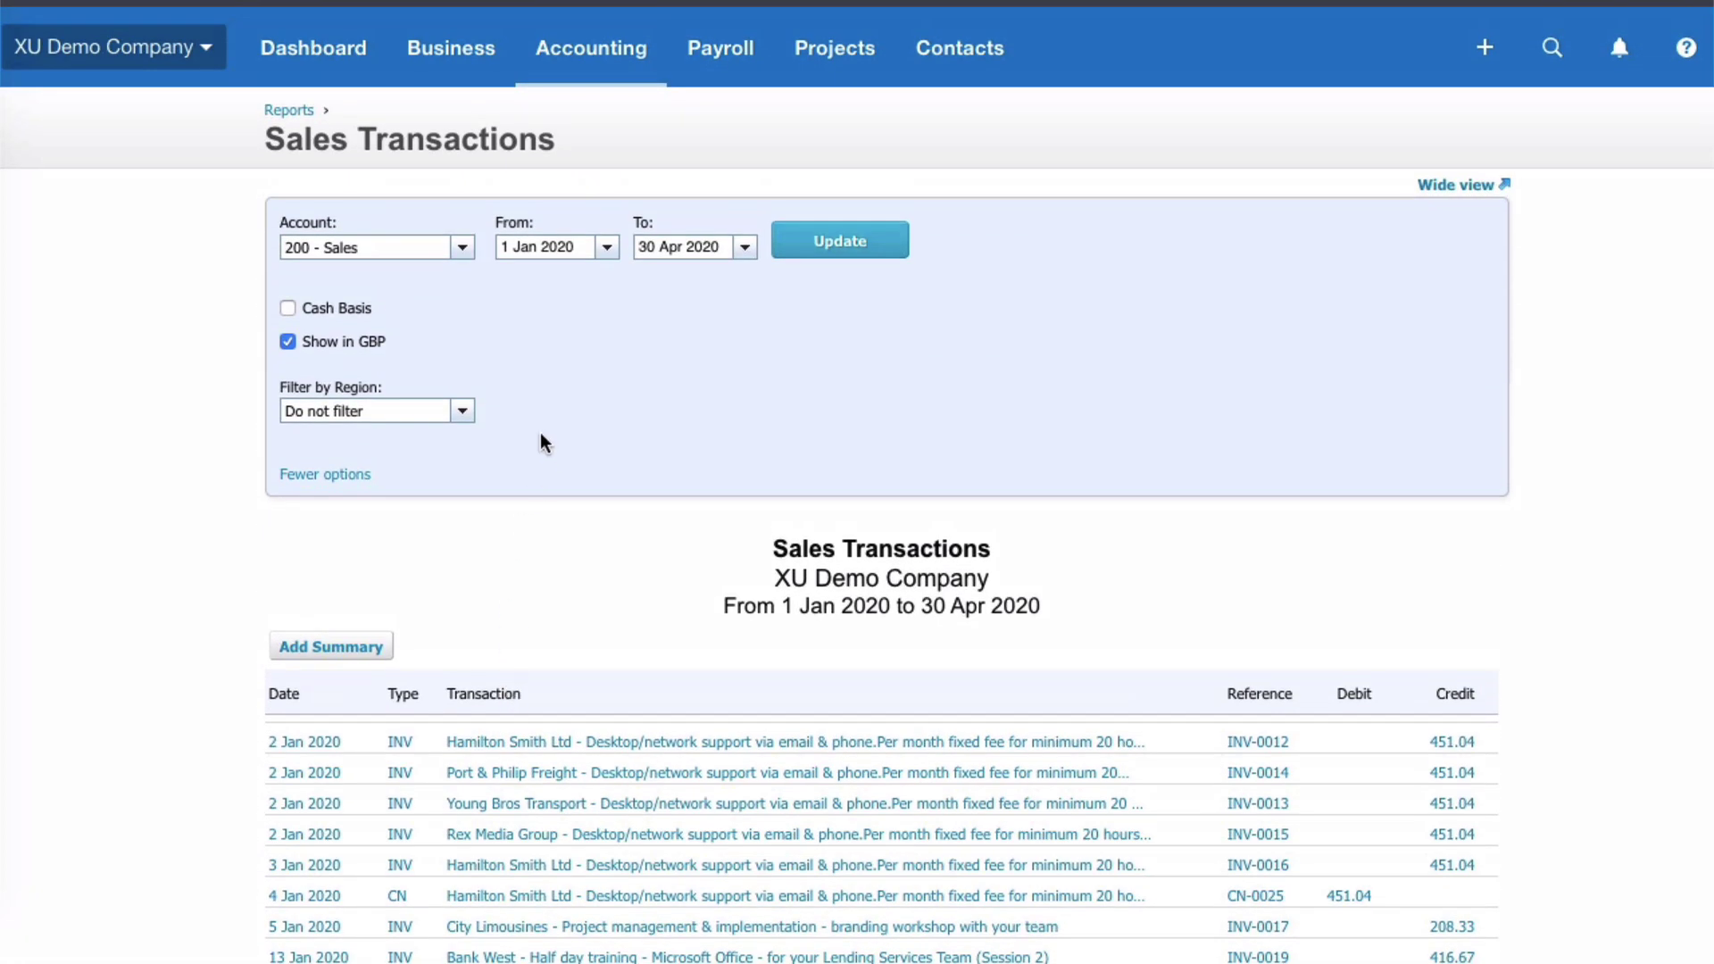
Show the region filter options and rerun the report for Eastside, then for North
{"action": "left_click", "coordinate": [317, 476]}
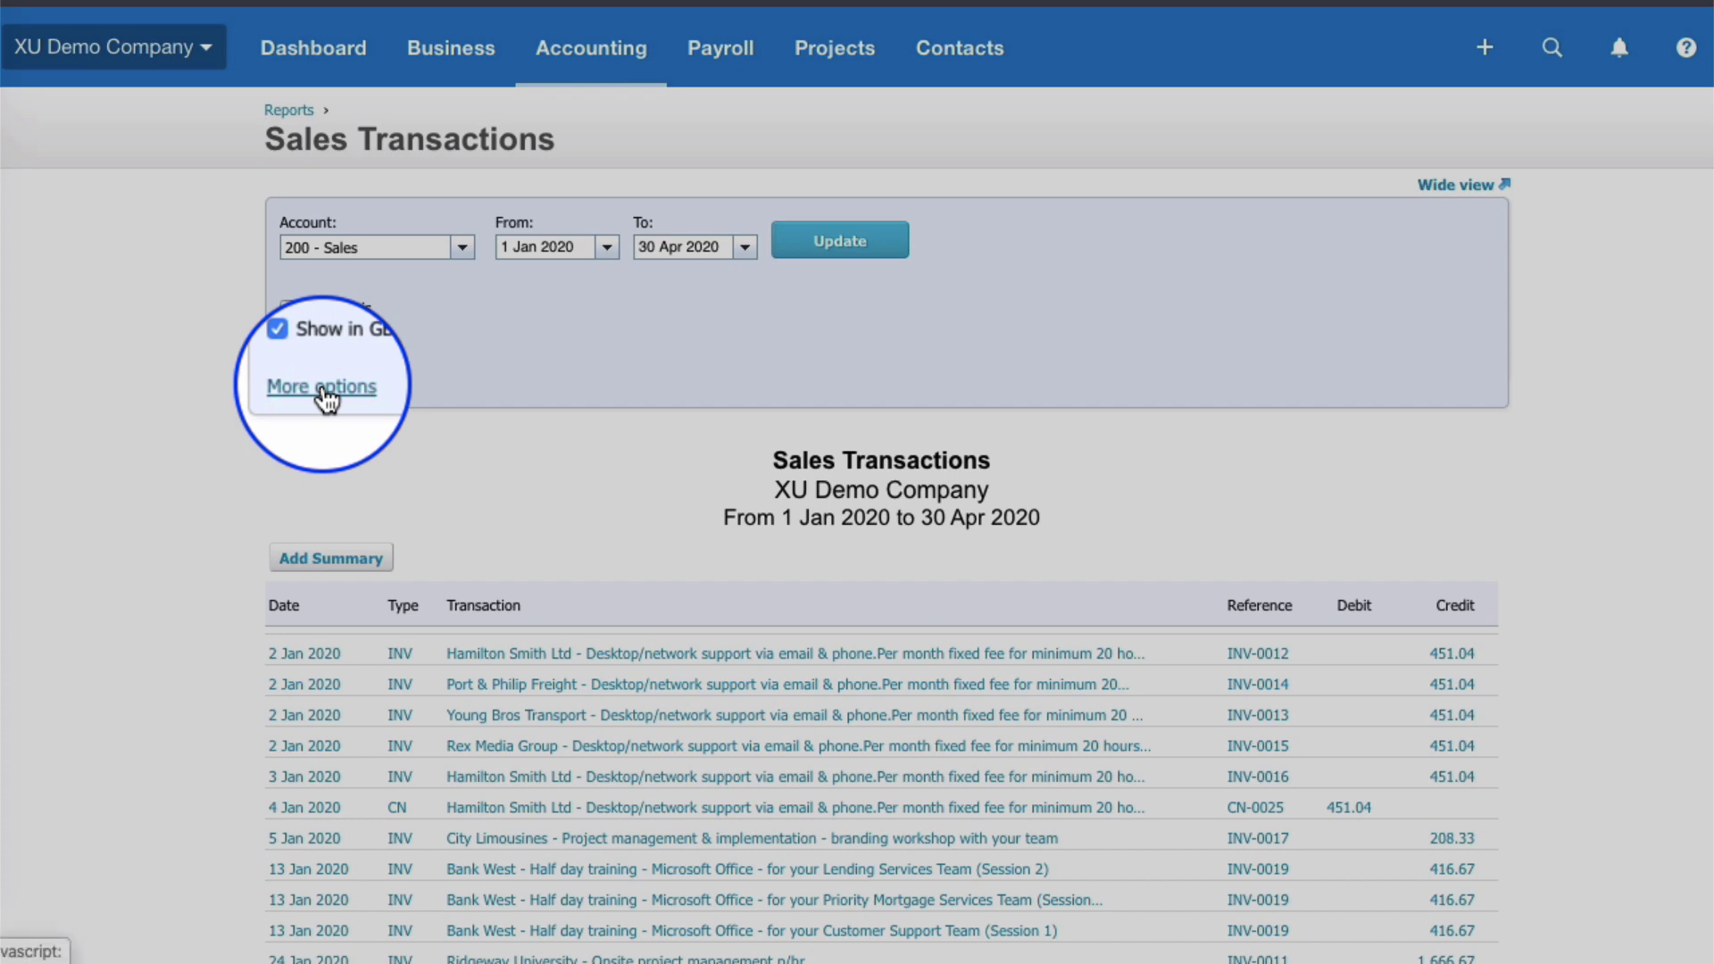
{"action": "left_click", "coordinate": [322, 386]}
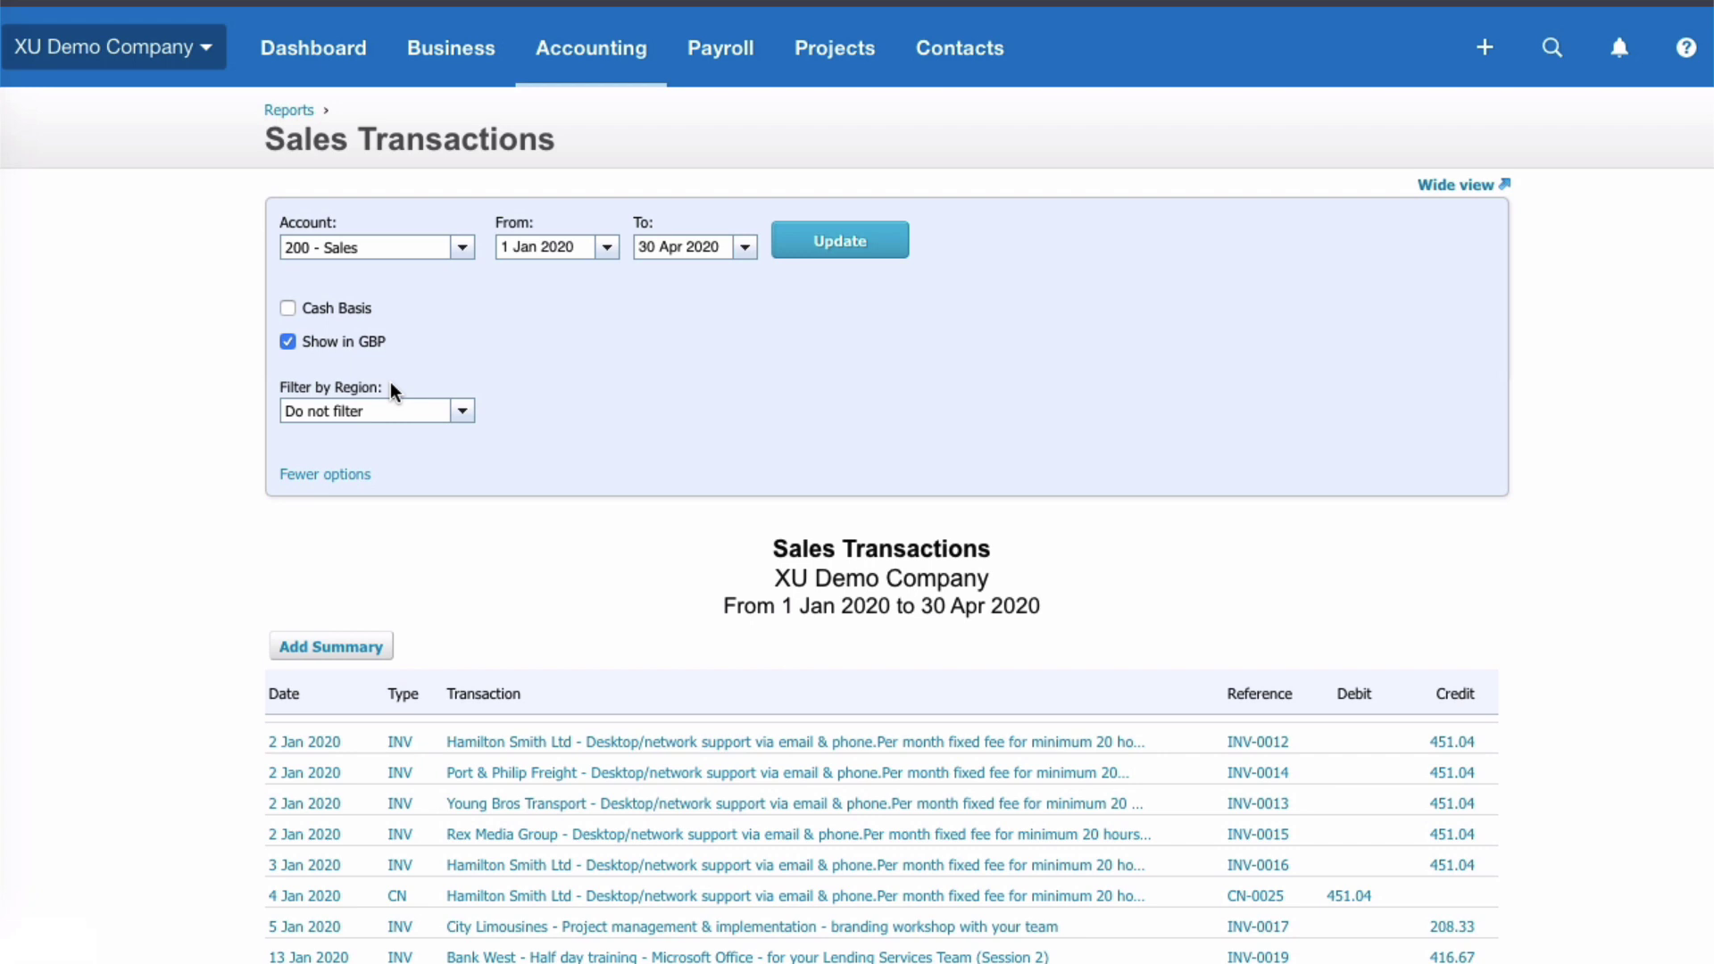
{"action": "left_click", "coordinate": [462, 412]}
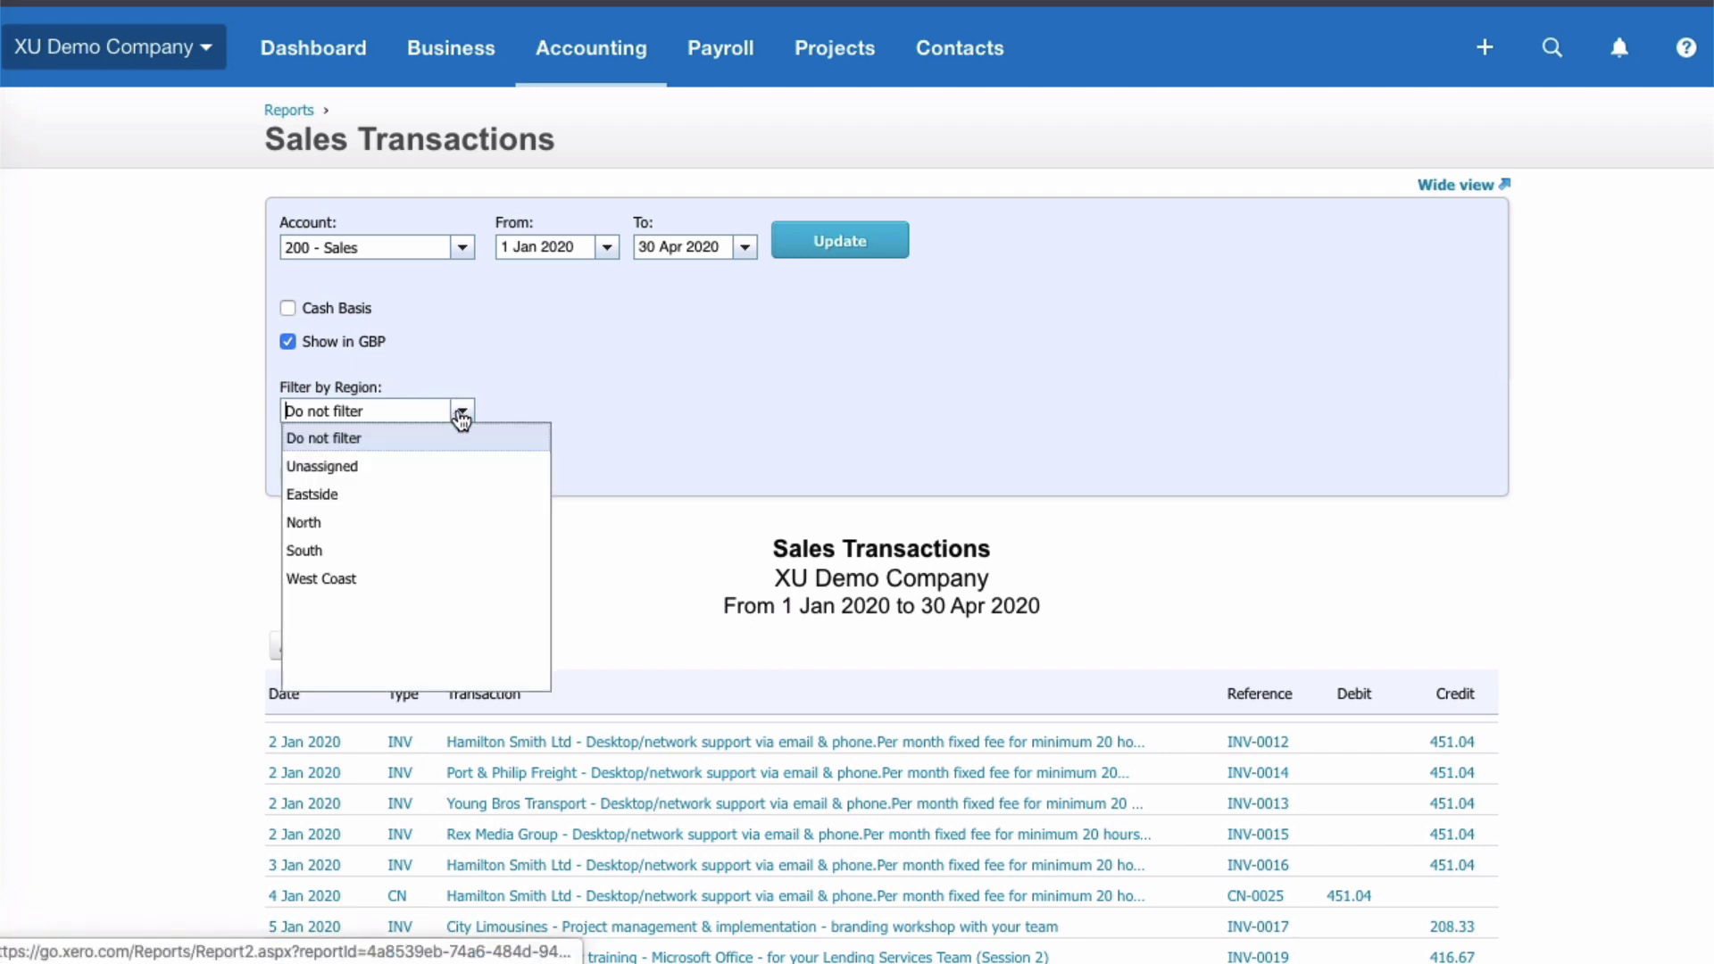
{"action": "left_click", "coordinate": [317, 499]}
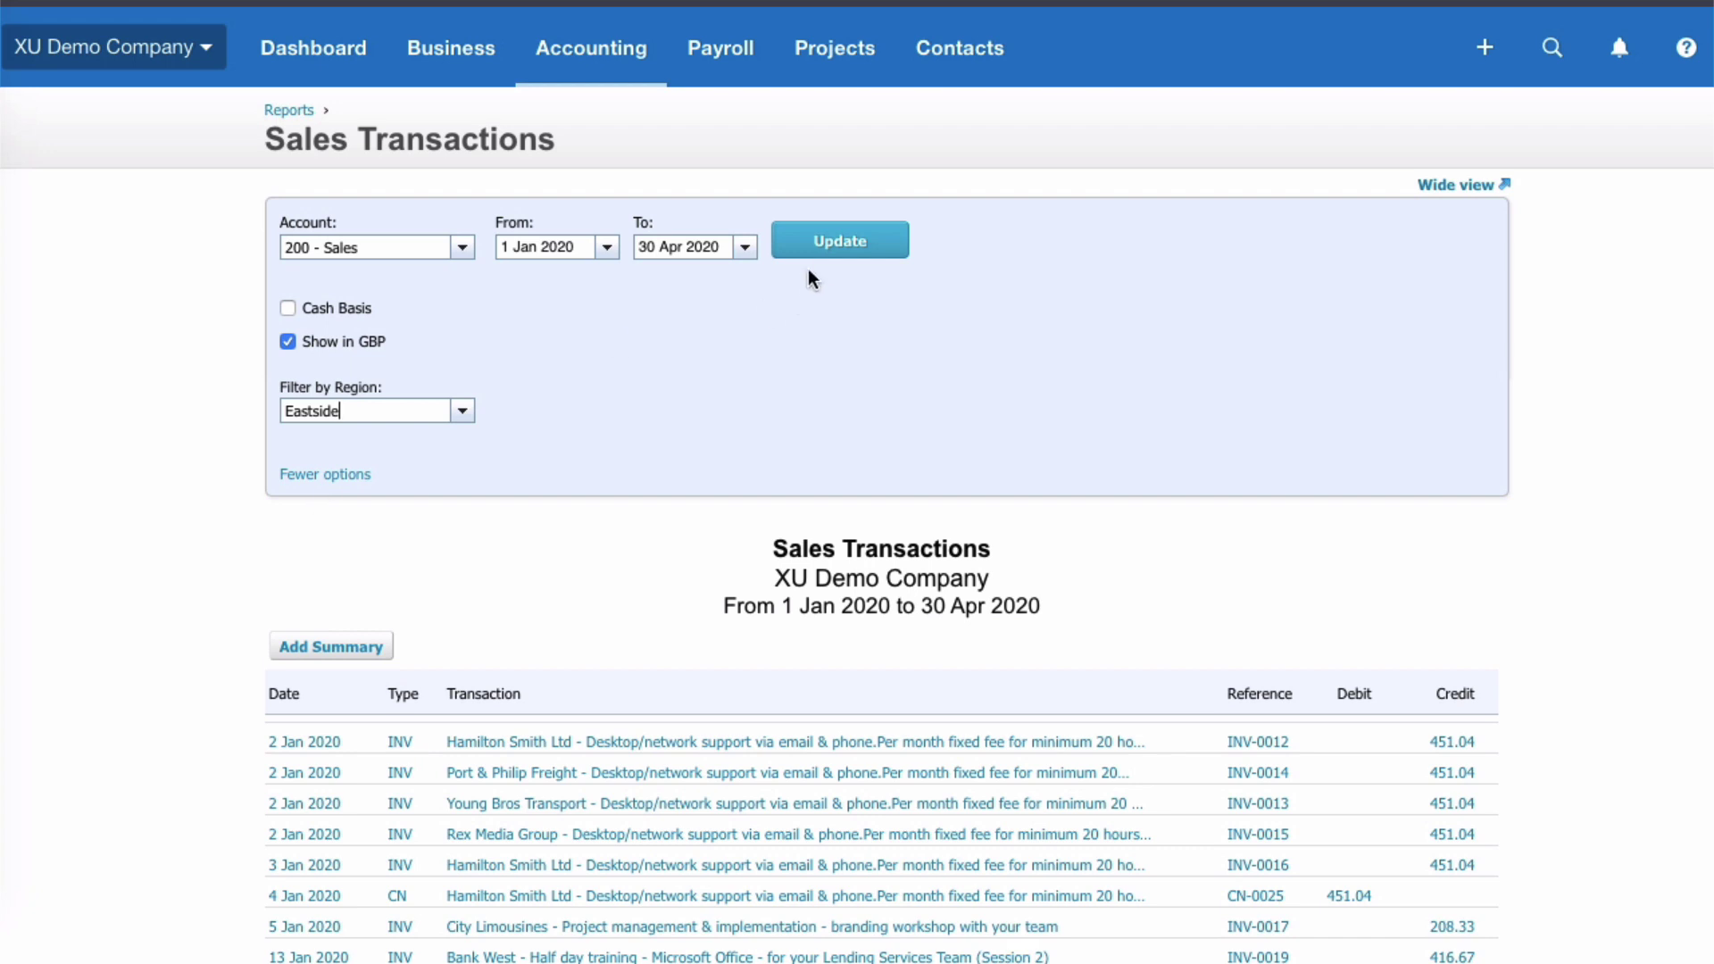
{"action": "left_click", "coordinate": [860, 243]}
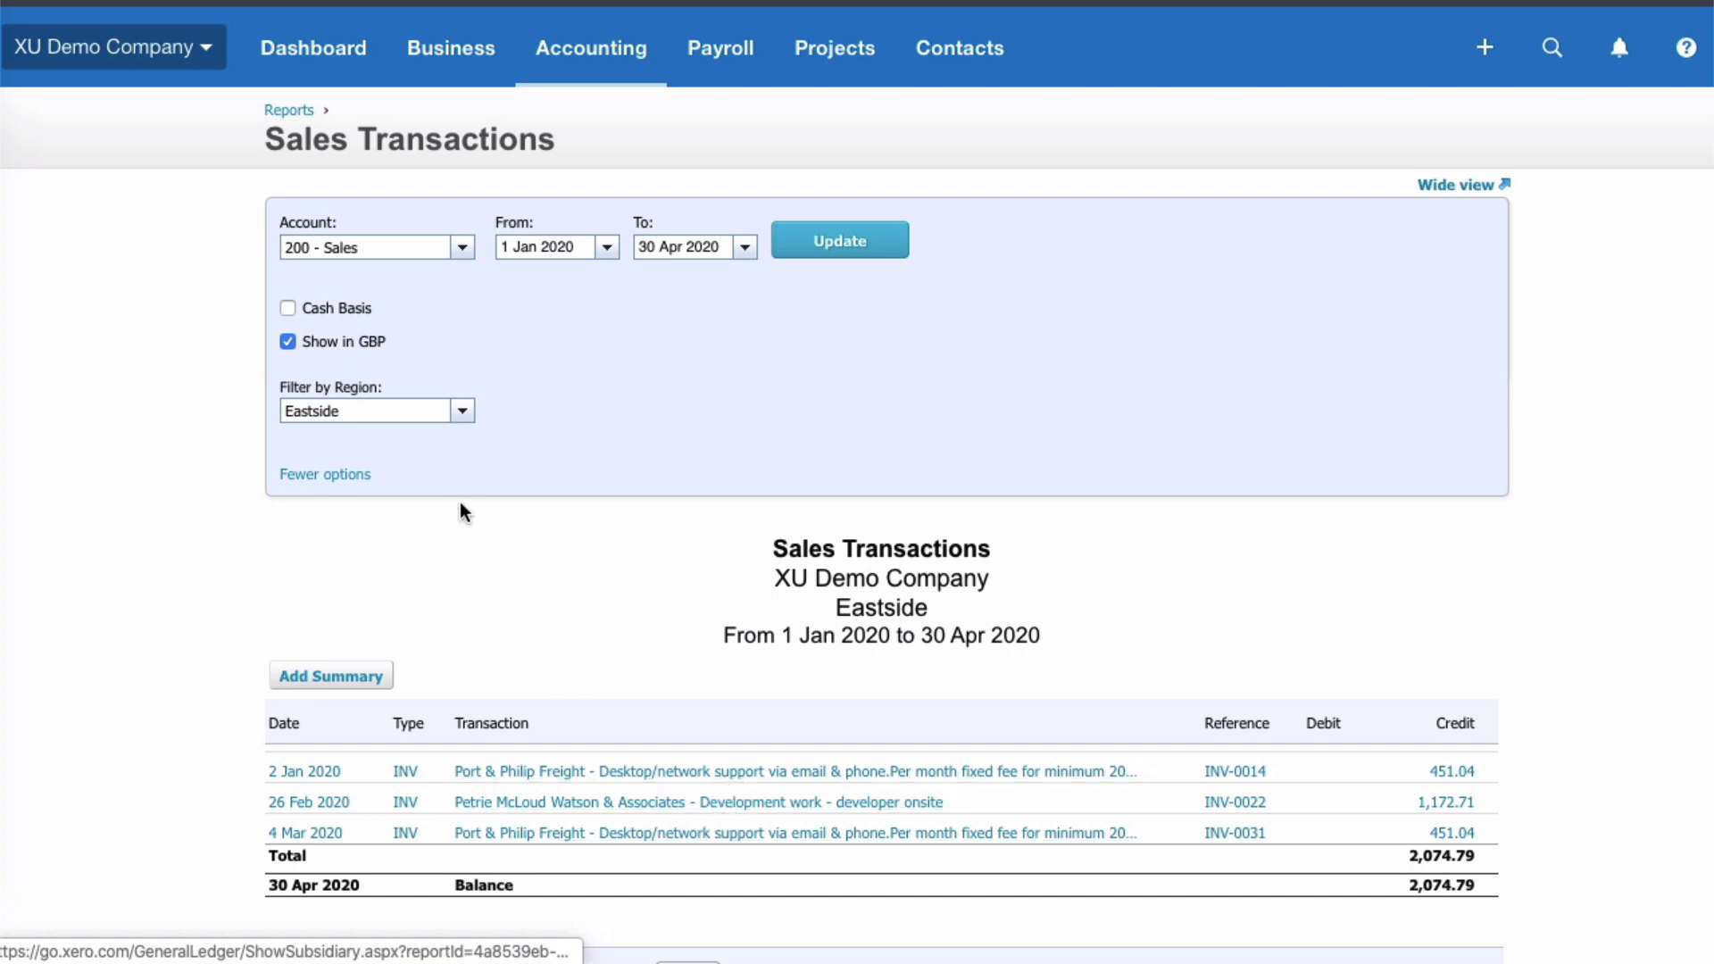
{"action": "left_click", "coordinate": [460, 415]}
{"action": "left_click", "coordinate": [330, 523]}
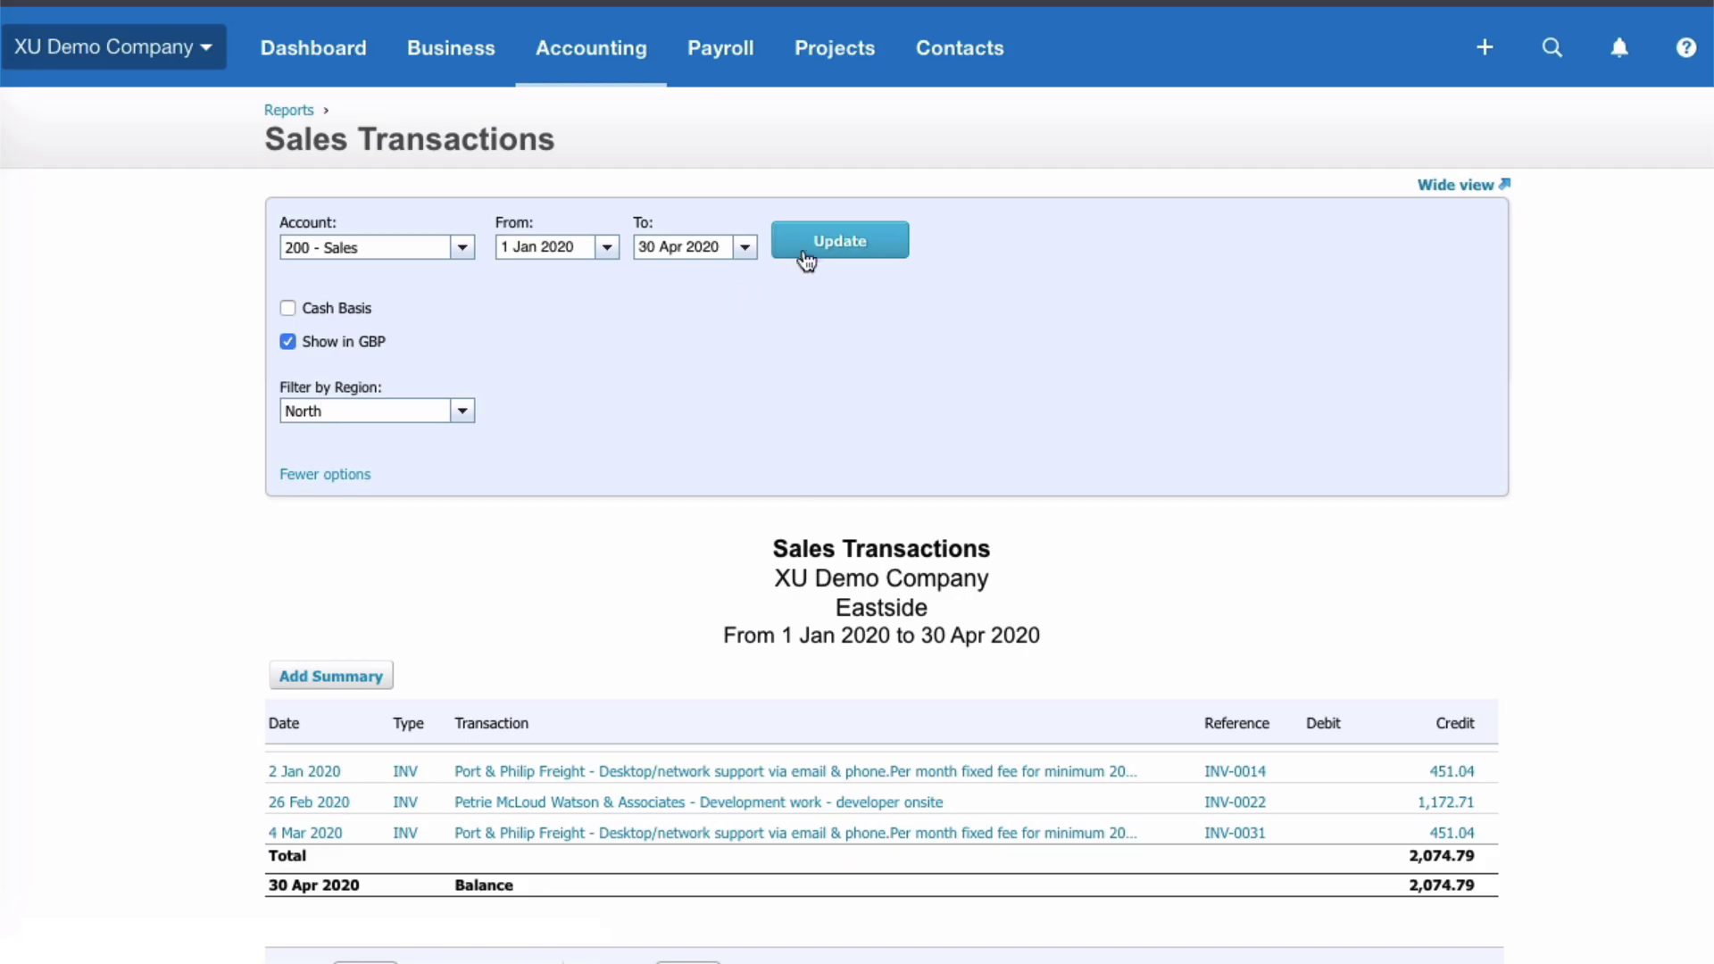
{"action": "left_click", "coordinate": [830, 250]}
Rerun the report filtered to South, then West Coast, then Unassigned region
{"action": "scroll", "coordinate": [721, 405], "scroll_direction": "up", "scroll_amount": 3}
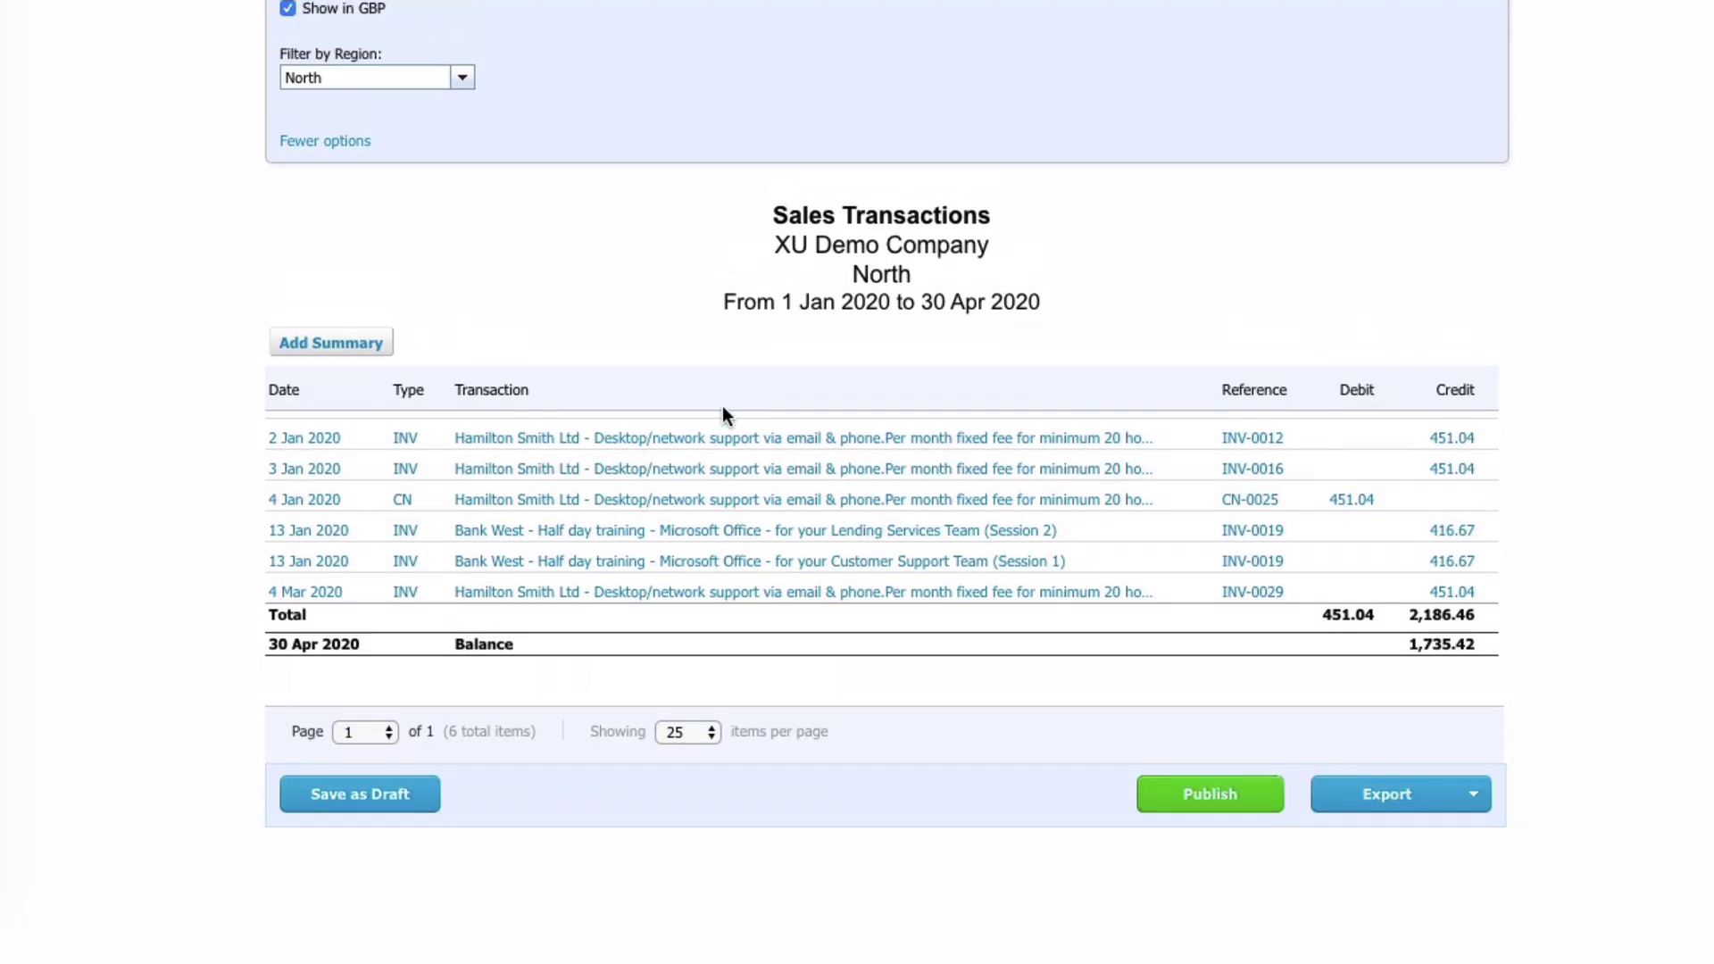
{"action": "left_click", "coordinate": [460, 267]}
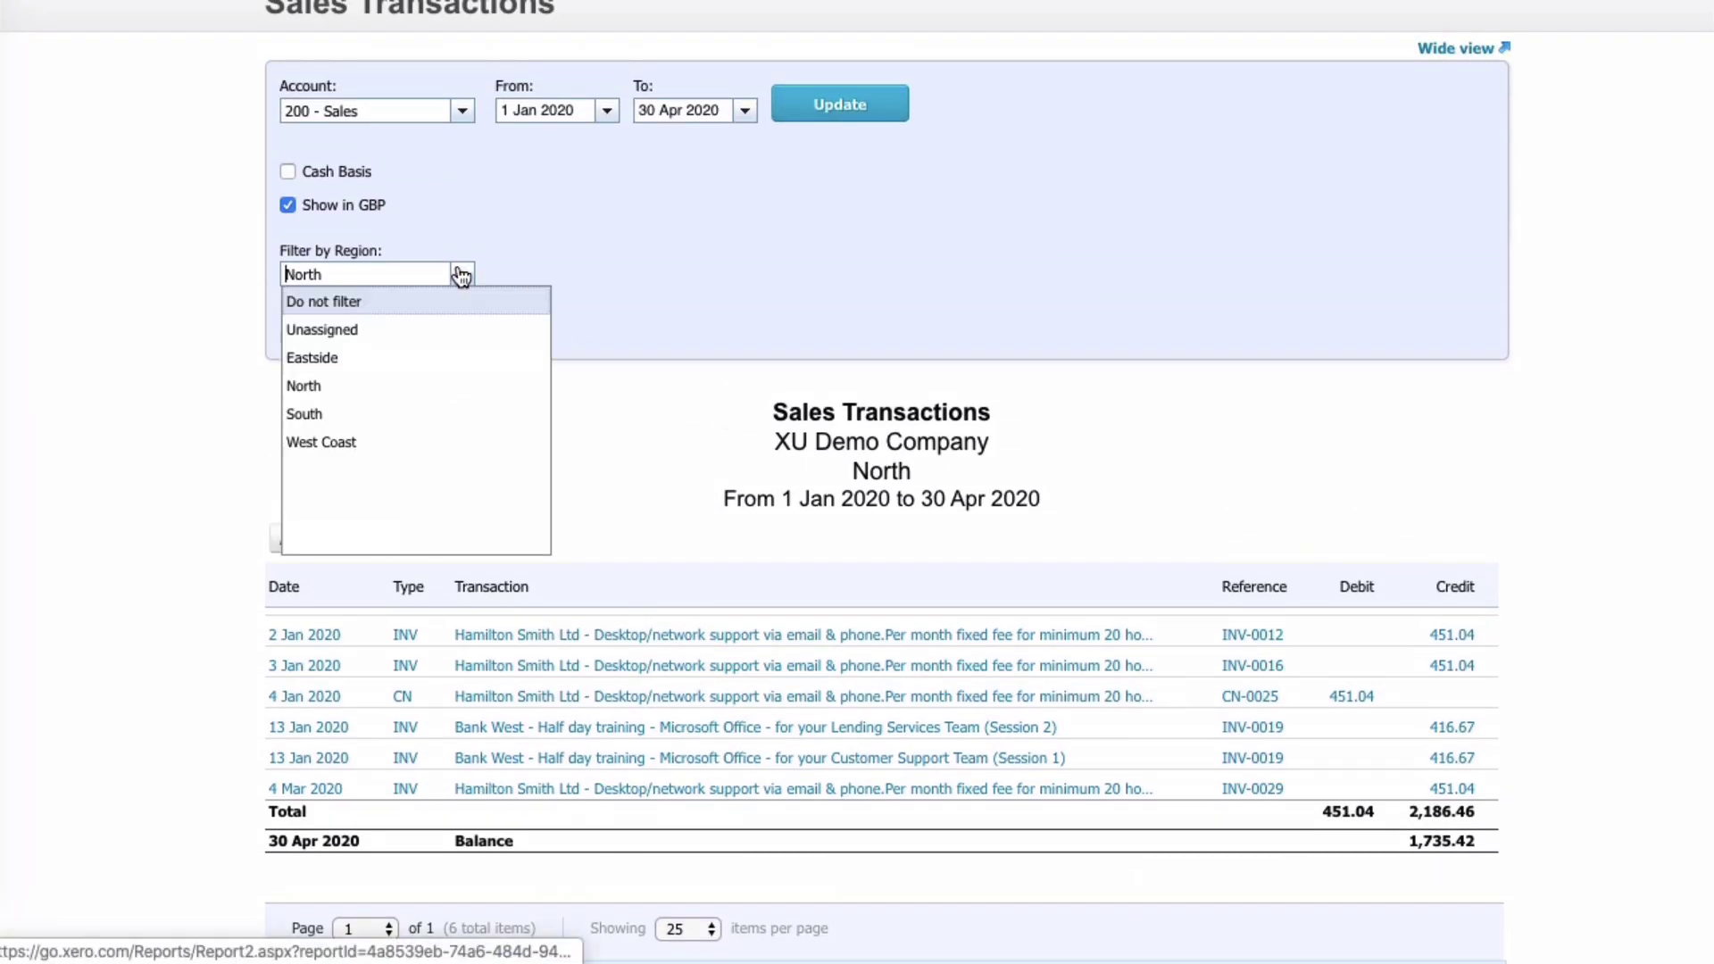
{"action": "left_click", "coordinate": [336, 412]}
{"action": "left_click", "coordinate": [870, 114]}
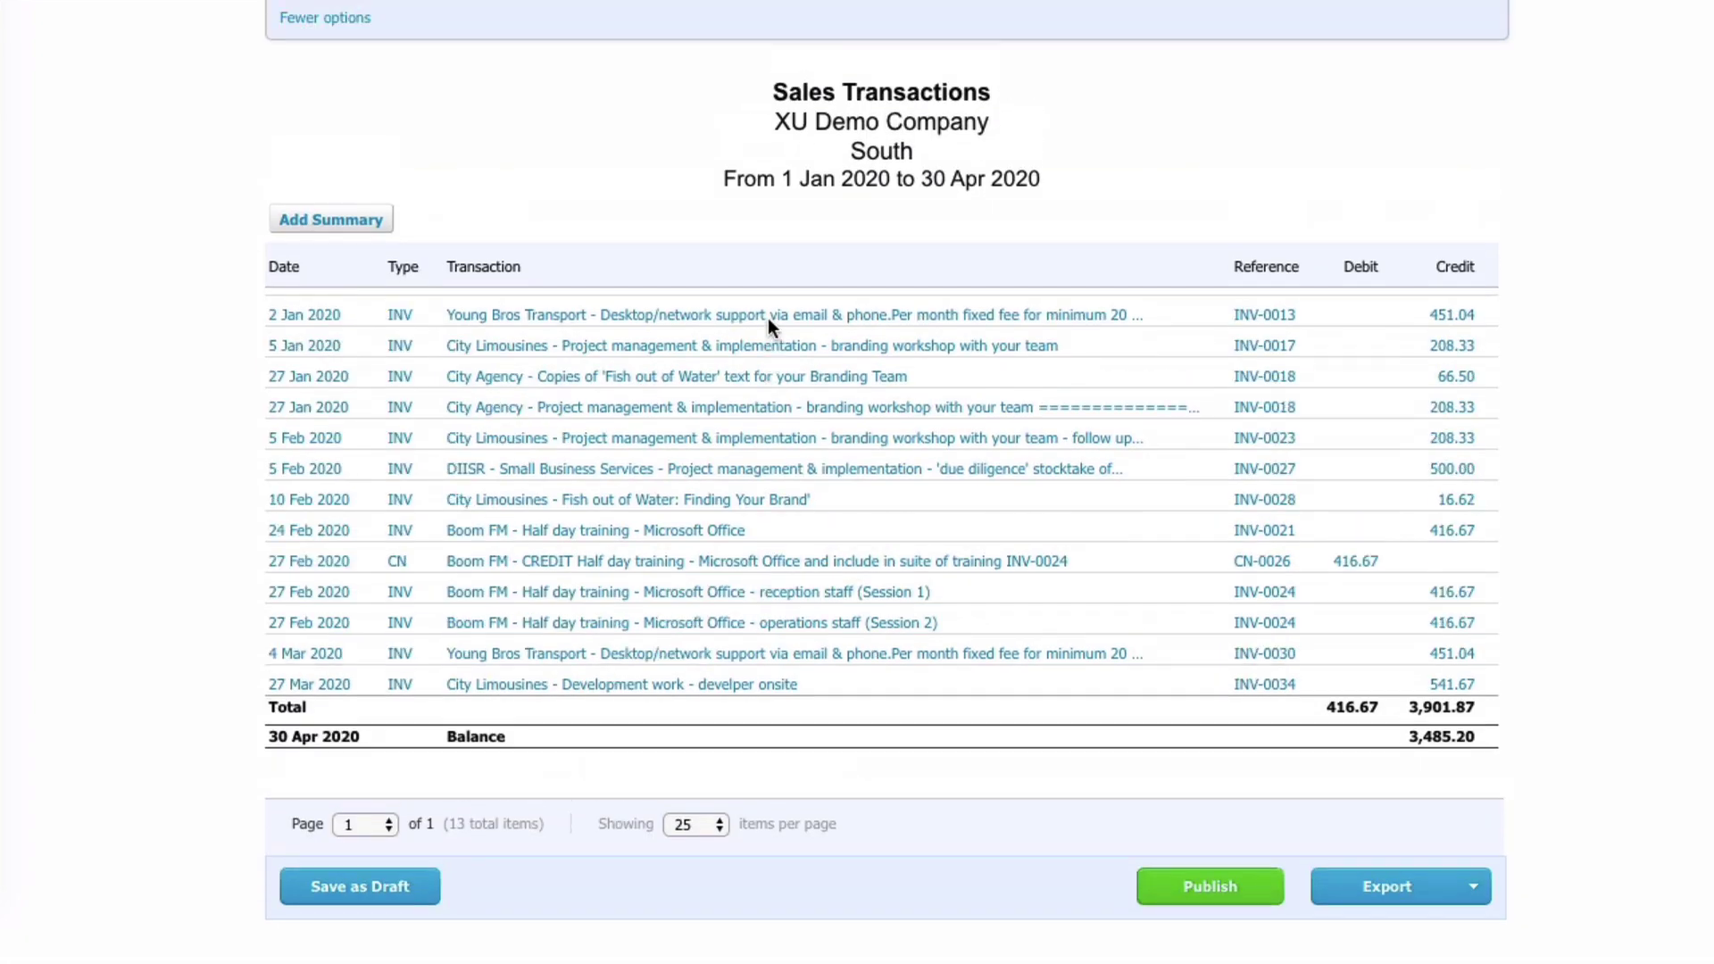
{"action": "scroll", "coordinate": [768, 328], "scroll_direction": "up", "scroll_amount": 3}
{"action": "left_click", "coordinate": [462, 316]}
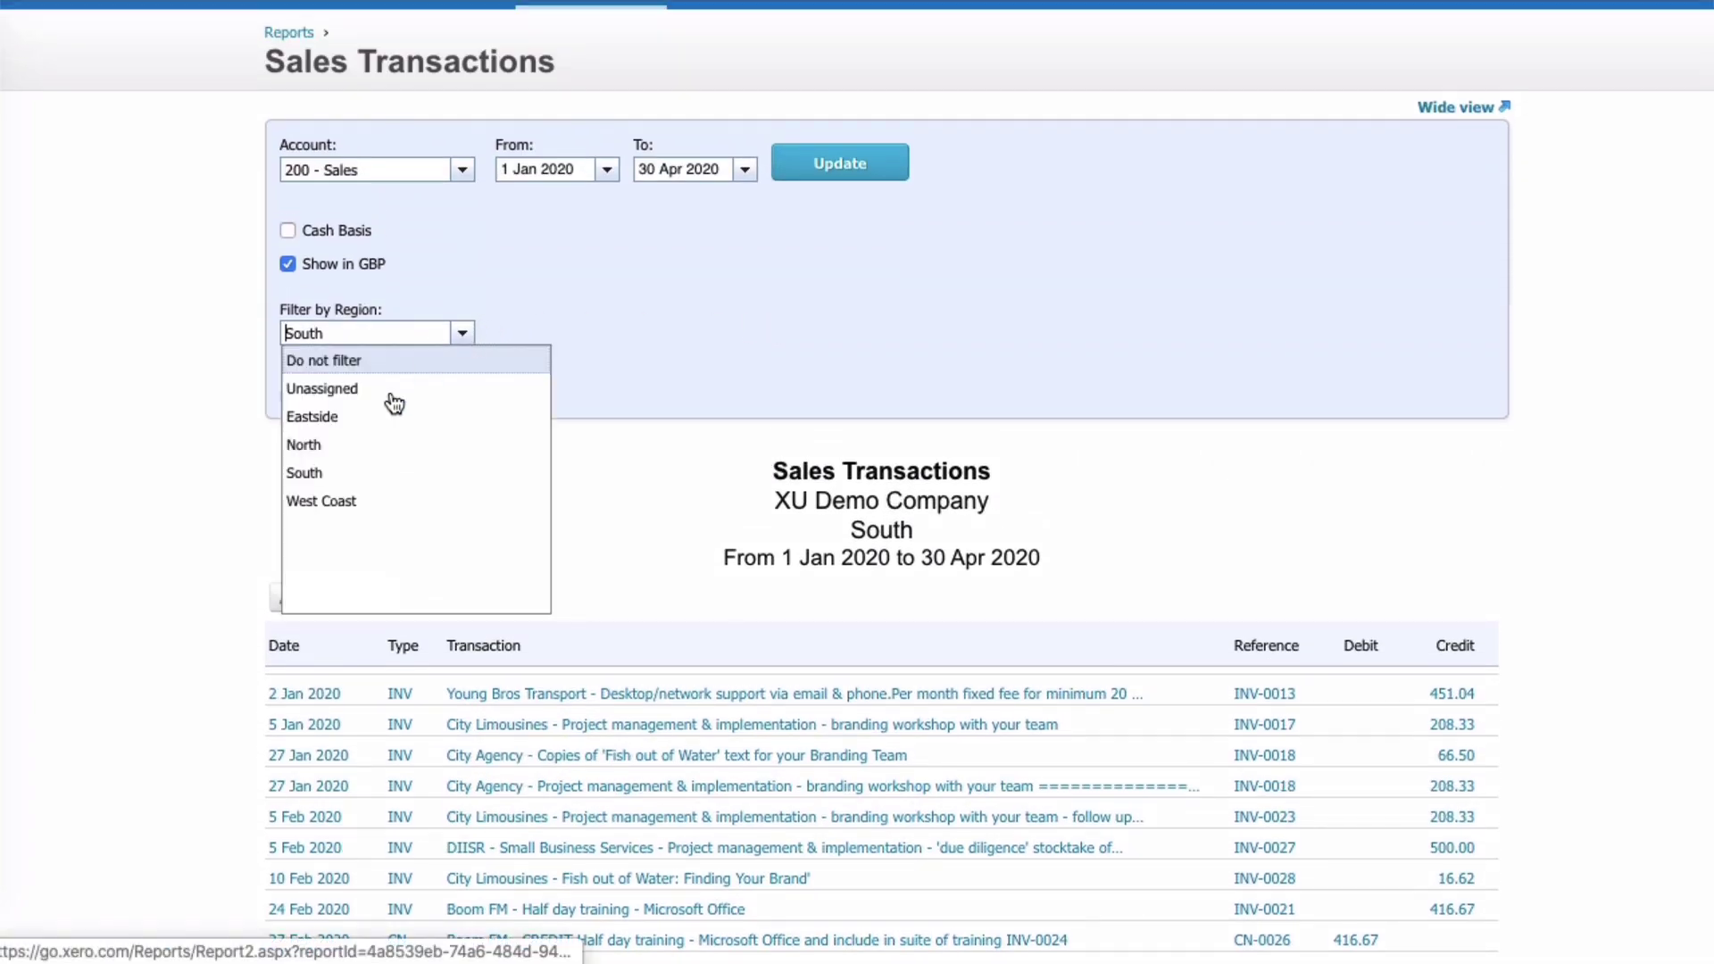
{"action": "left_click", "coordinate": [332, 502]}
{"action": "left_click", "coordinate": [848, 165]}
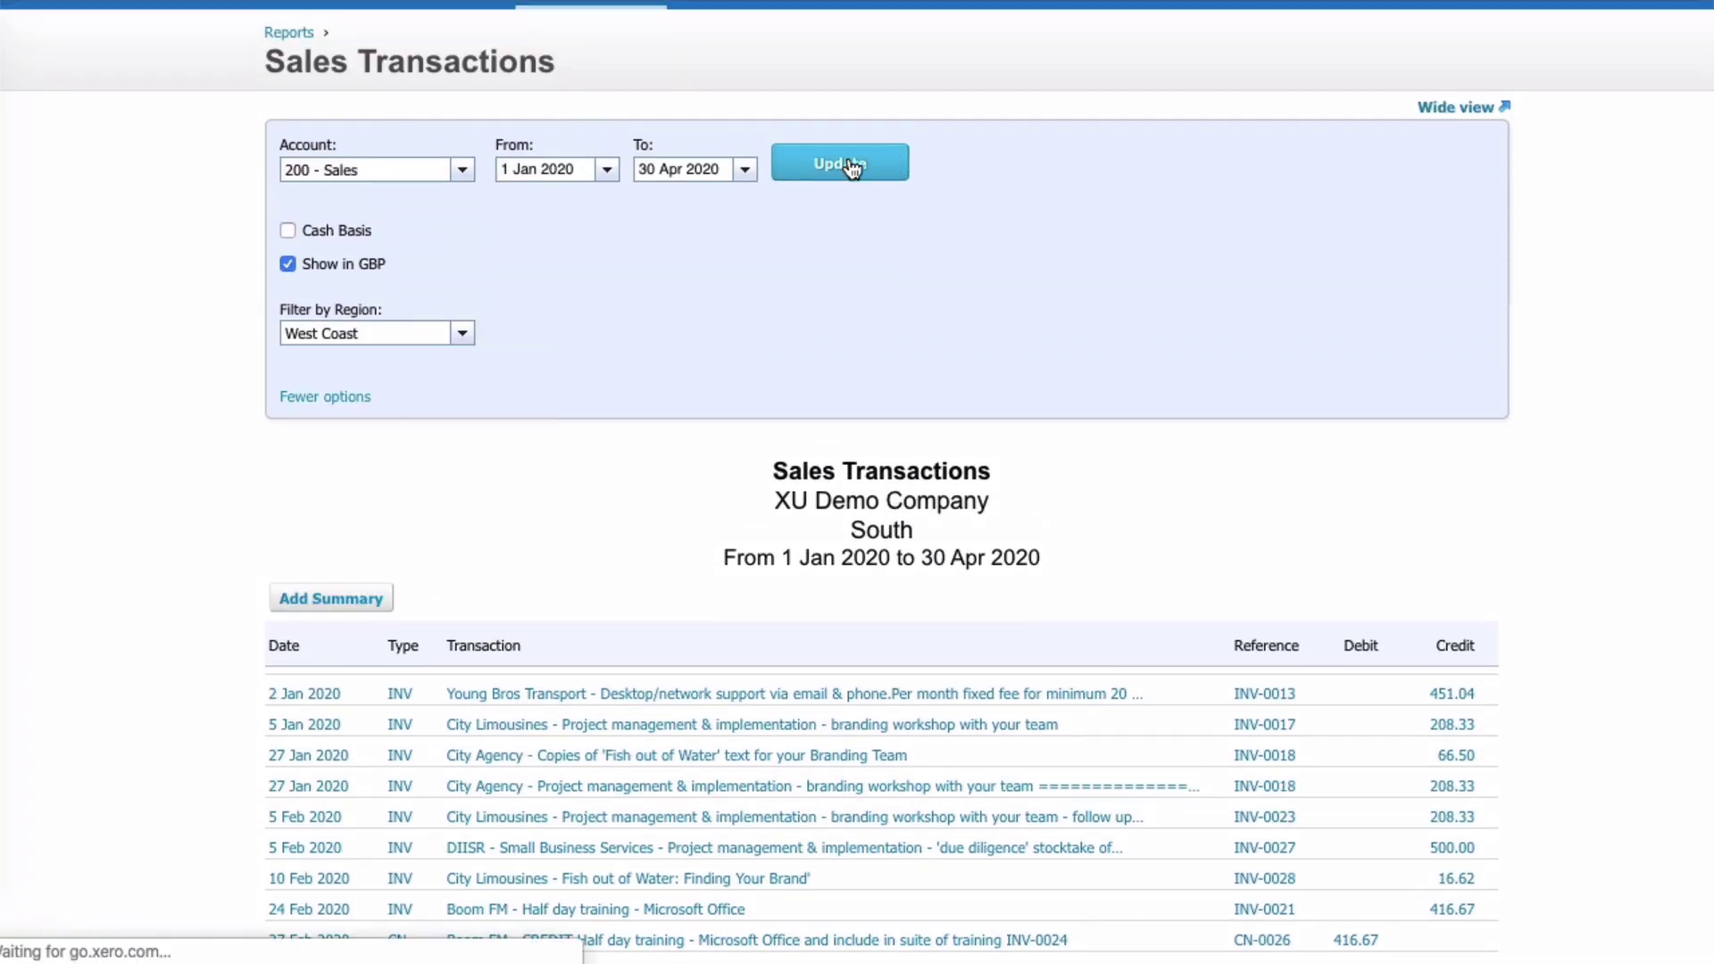
{"action": "scroll", "coordinate": [619, 410], "scroll_direction": "up", "scroll_amount": 5}
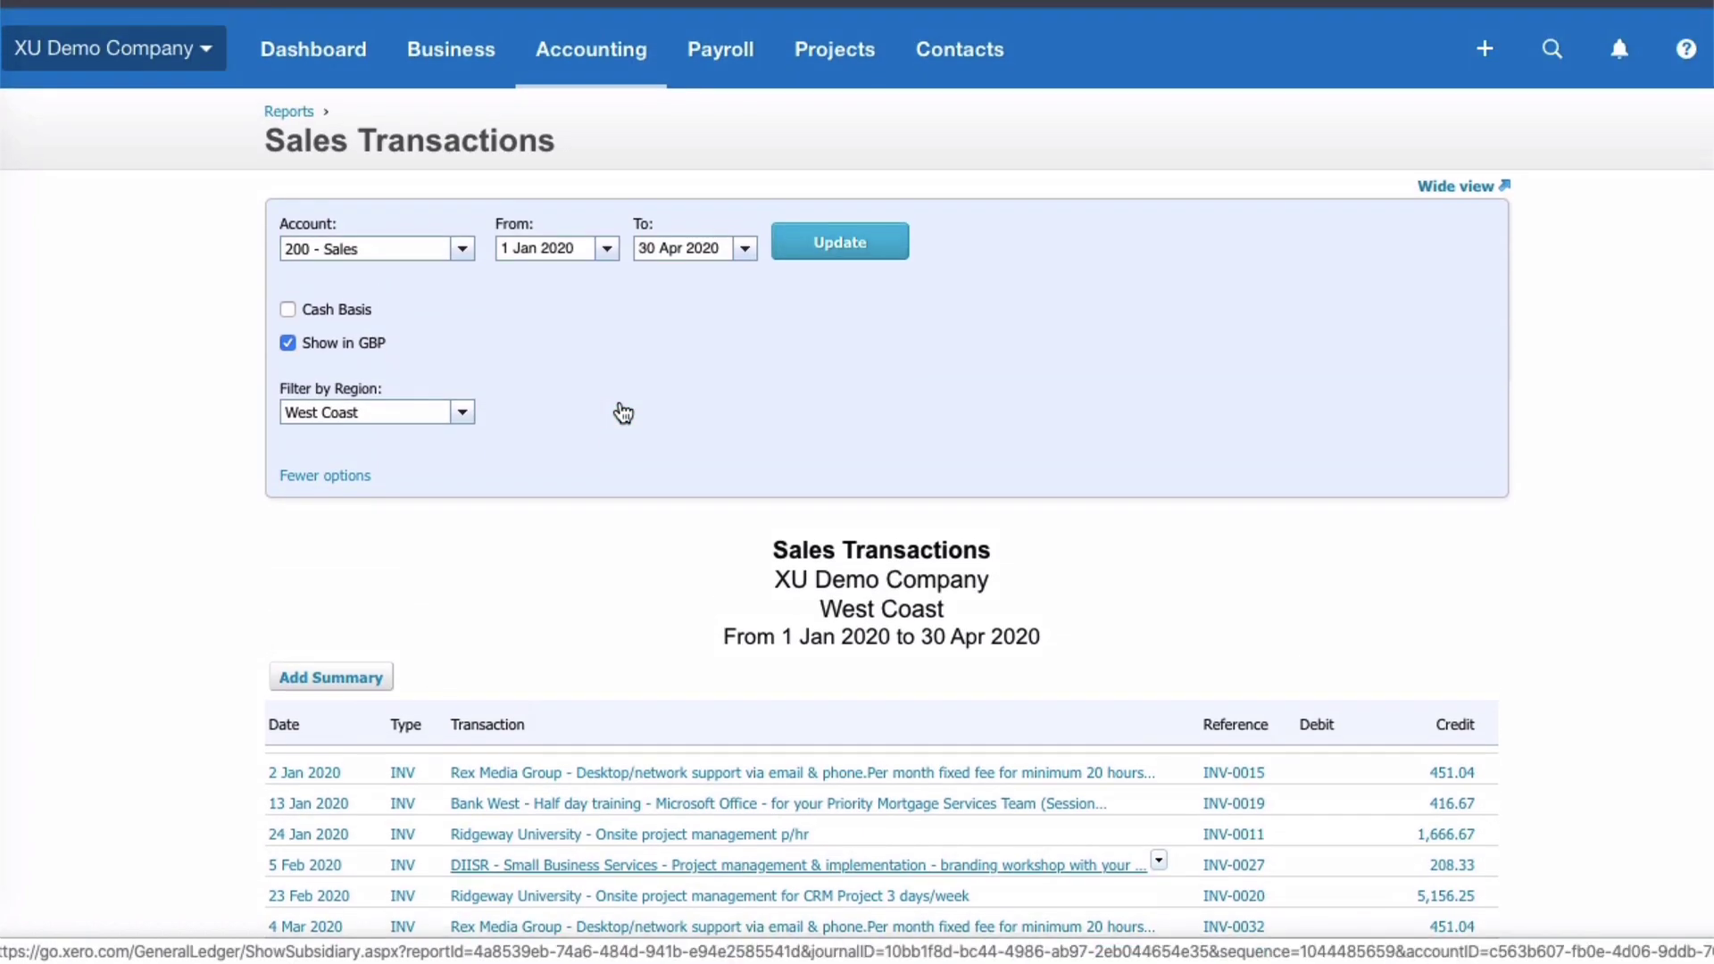
{"action": "left_click", "coordinate": [463, 415]}
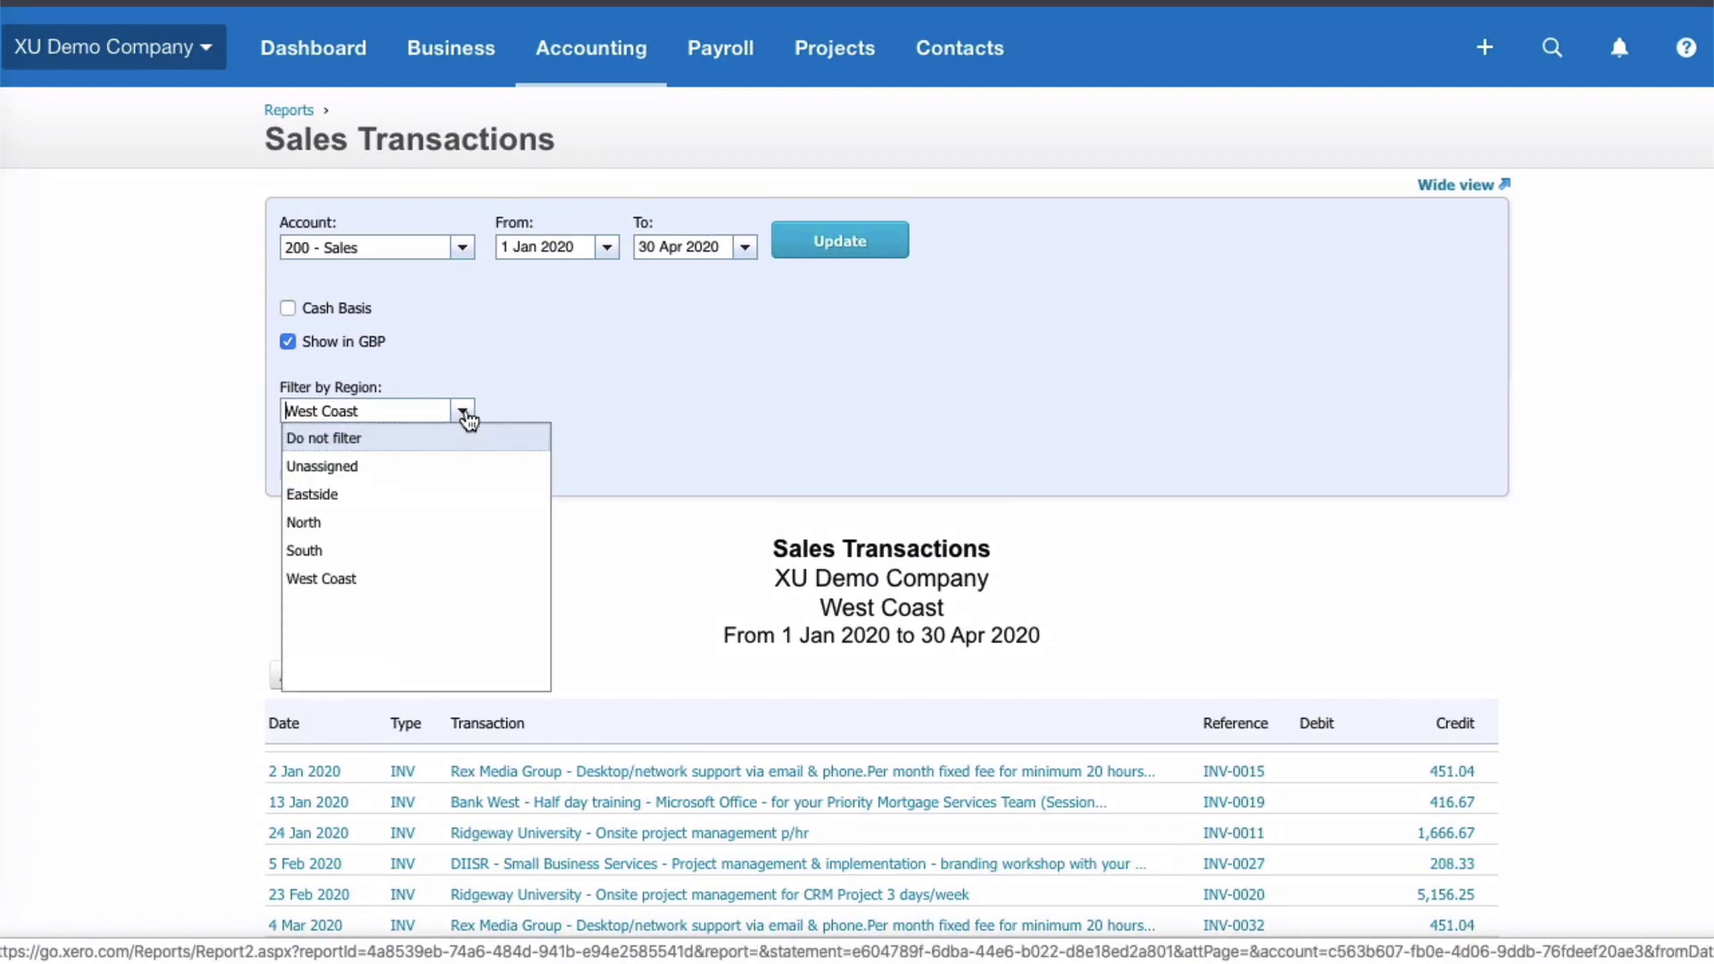
{"action": "left_click", "coordinate": [329, 469]}
{"action": "left_click", "coordinate": [848, 252]}
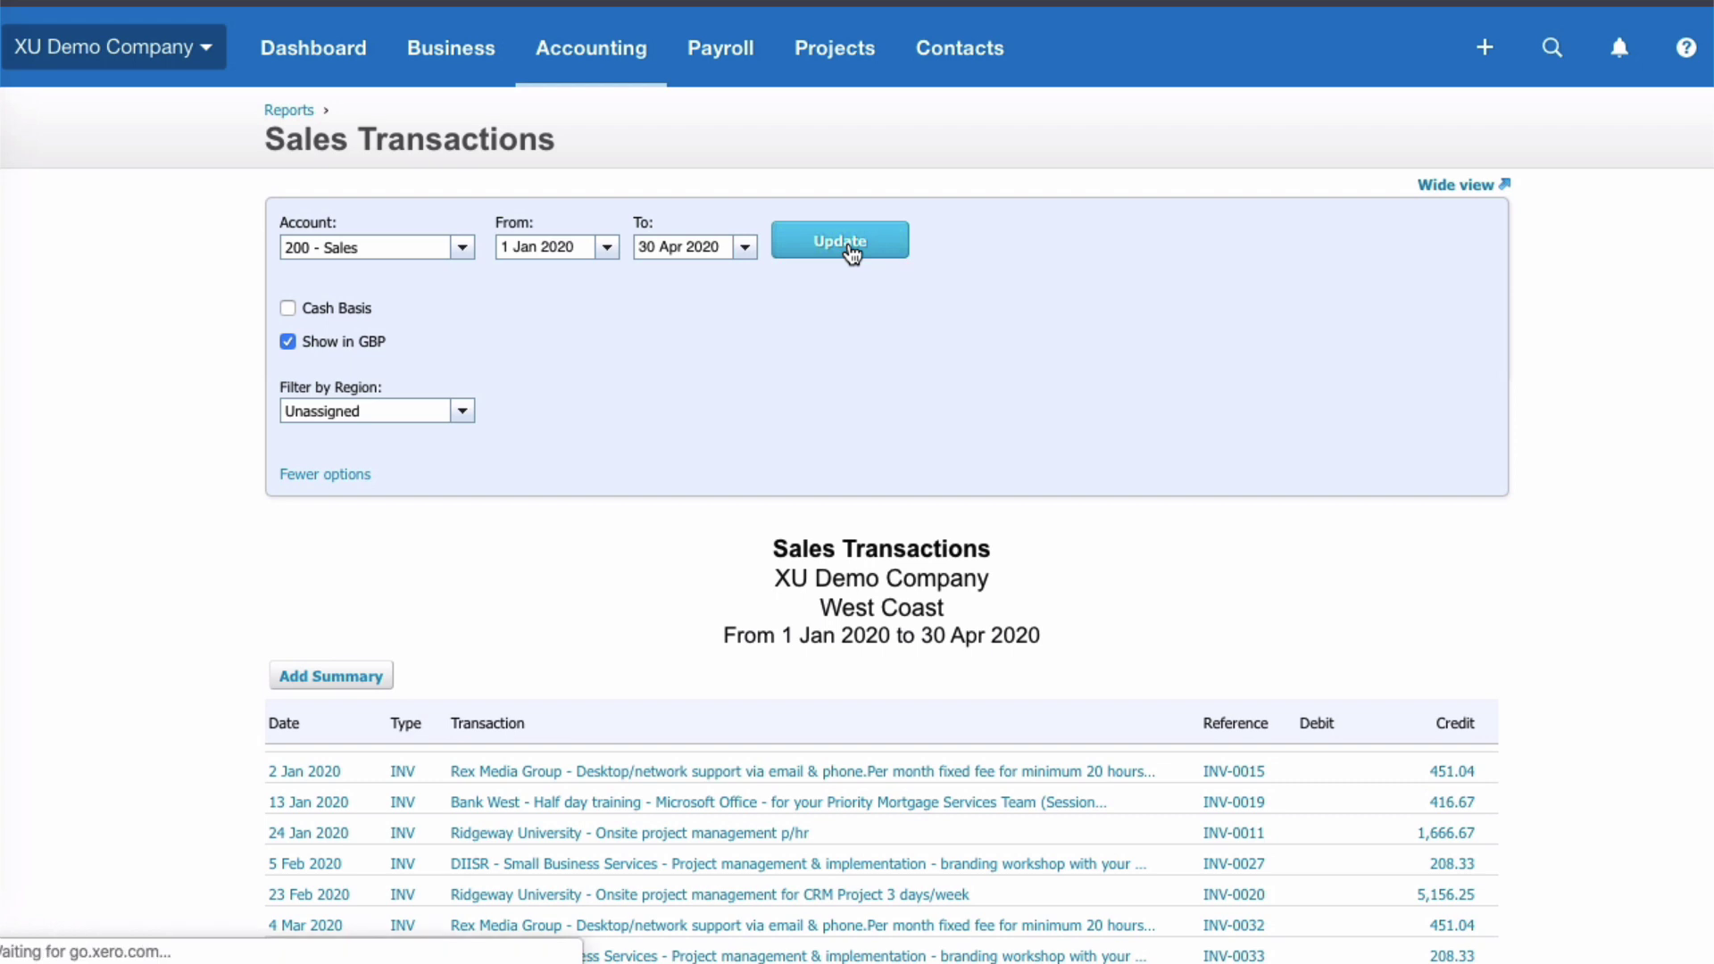
Set Filter by Region to 'Do not filter' and rerun the report for all regions
{"action": "scroll", "coordinate": [689, 500], "scroll_direction": "up", "scroll_amount": 3}
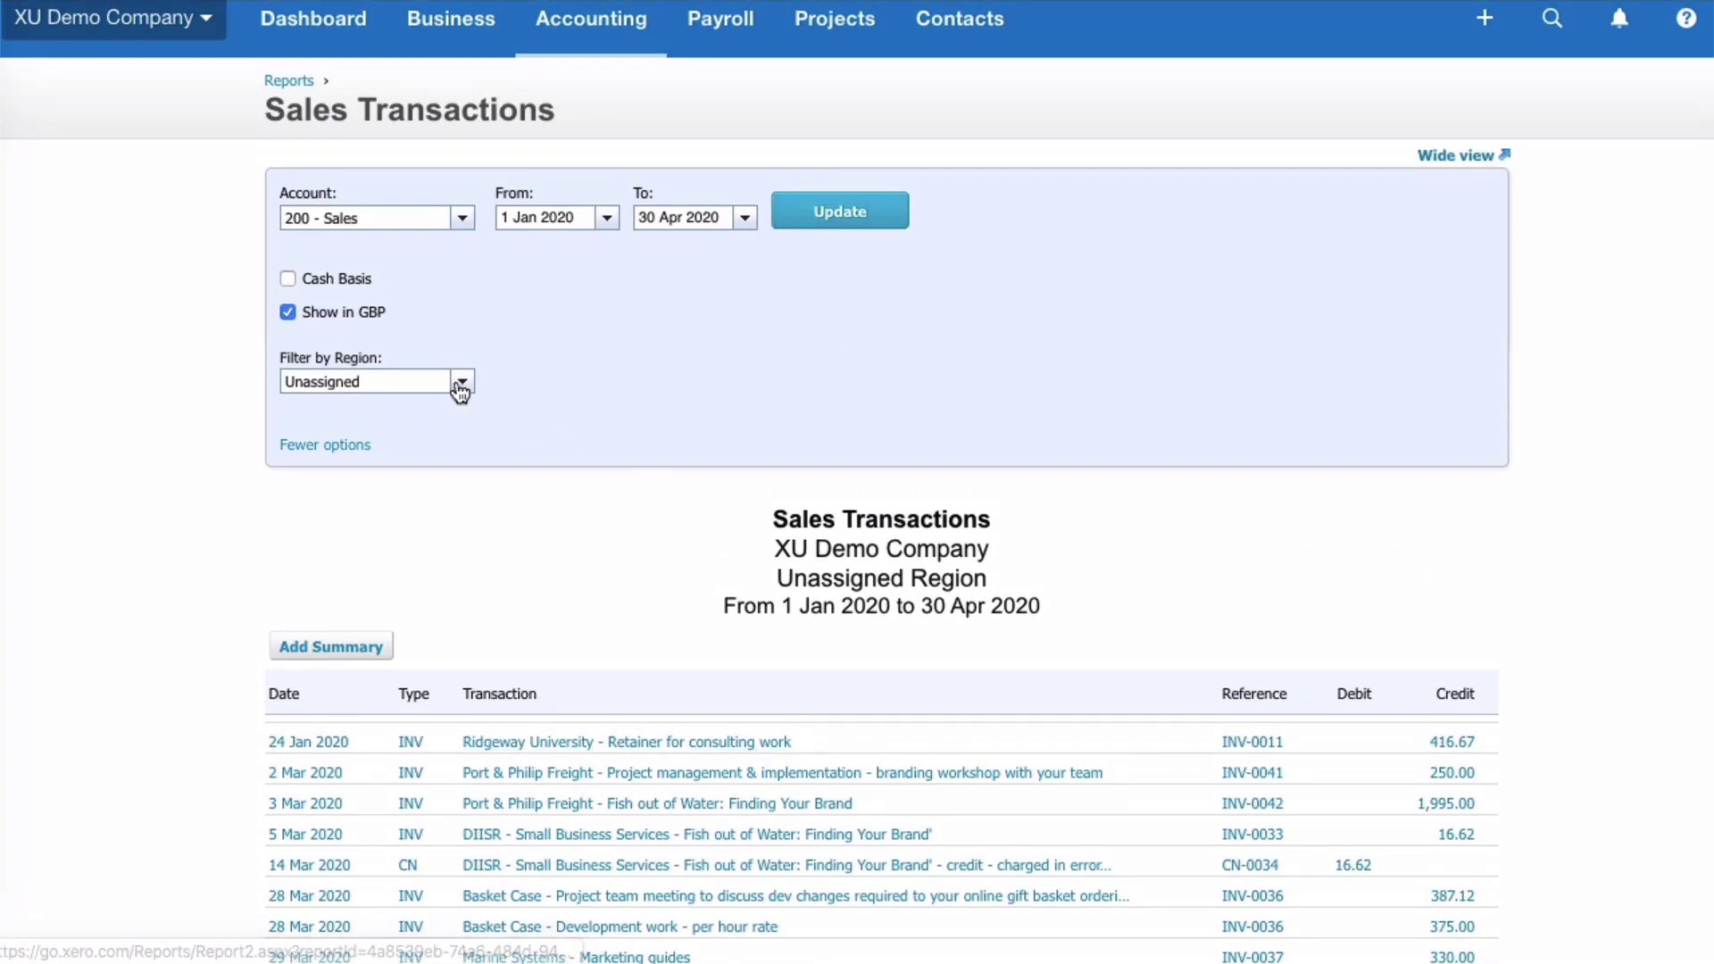
{"action": "left_click", "coordinate": [462, 382]}
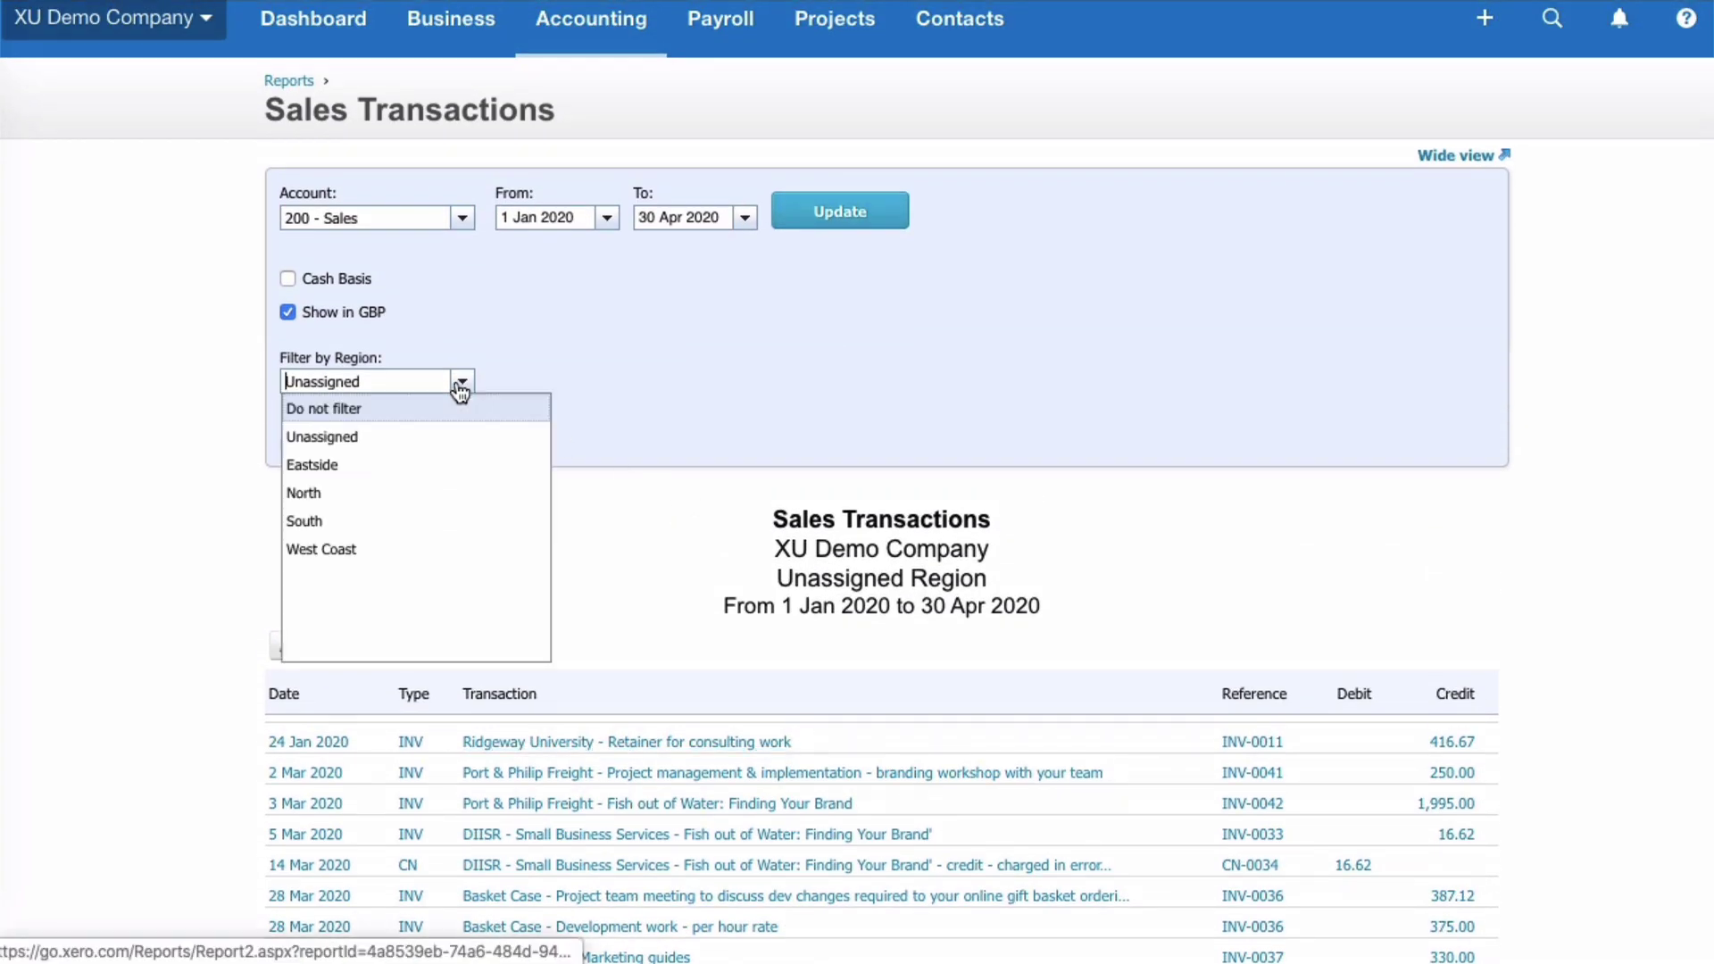
{"action": "left_click", "coordinate": [345, 412]}
{"action": "left_click", "coordinate": [840, 230]}
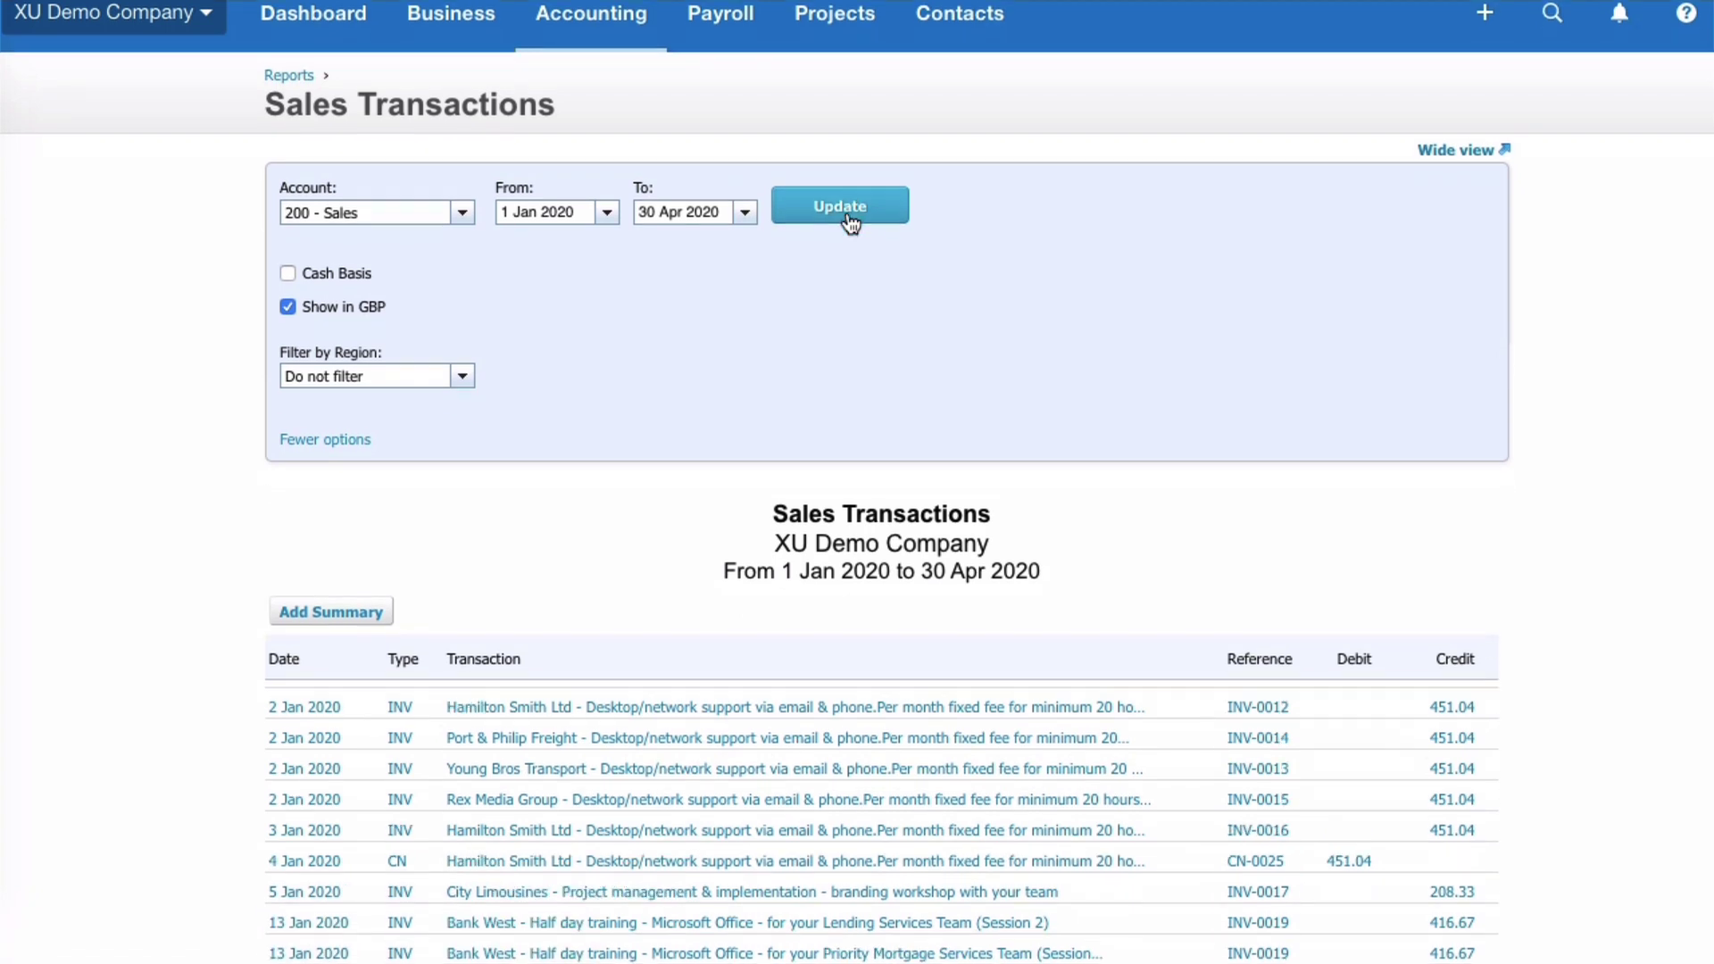
{"action": "scroll", "coordinate": [850, 223], "scroll_direction": "down", "scroll_amount": 1}
{"action": "scroll", "coordinate": [850, 224], "scroll_direction": "up", "scroll_amount": 1}
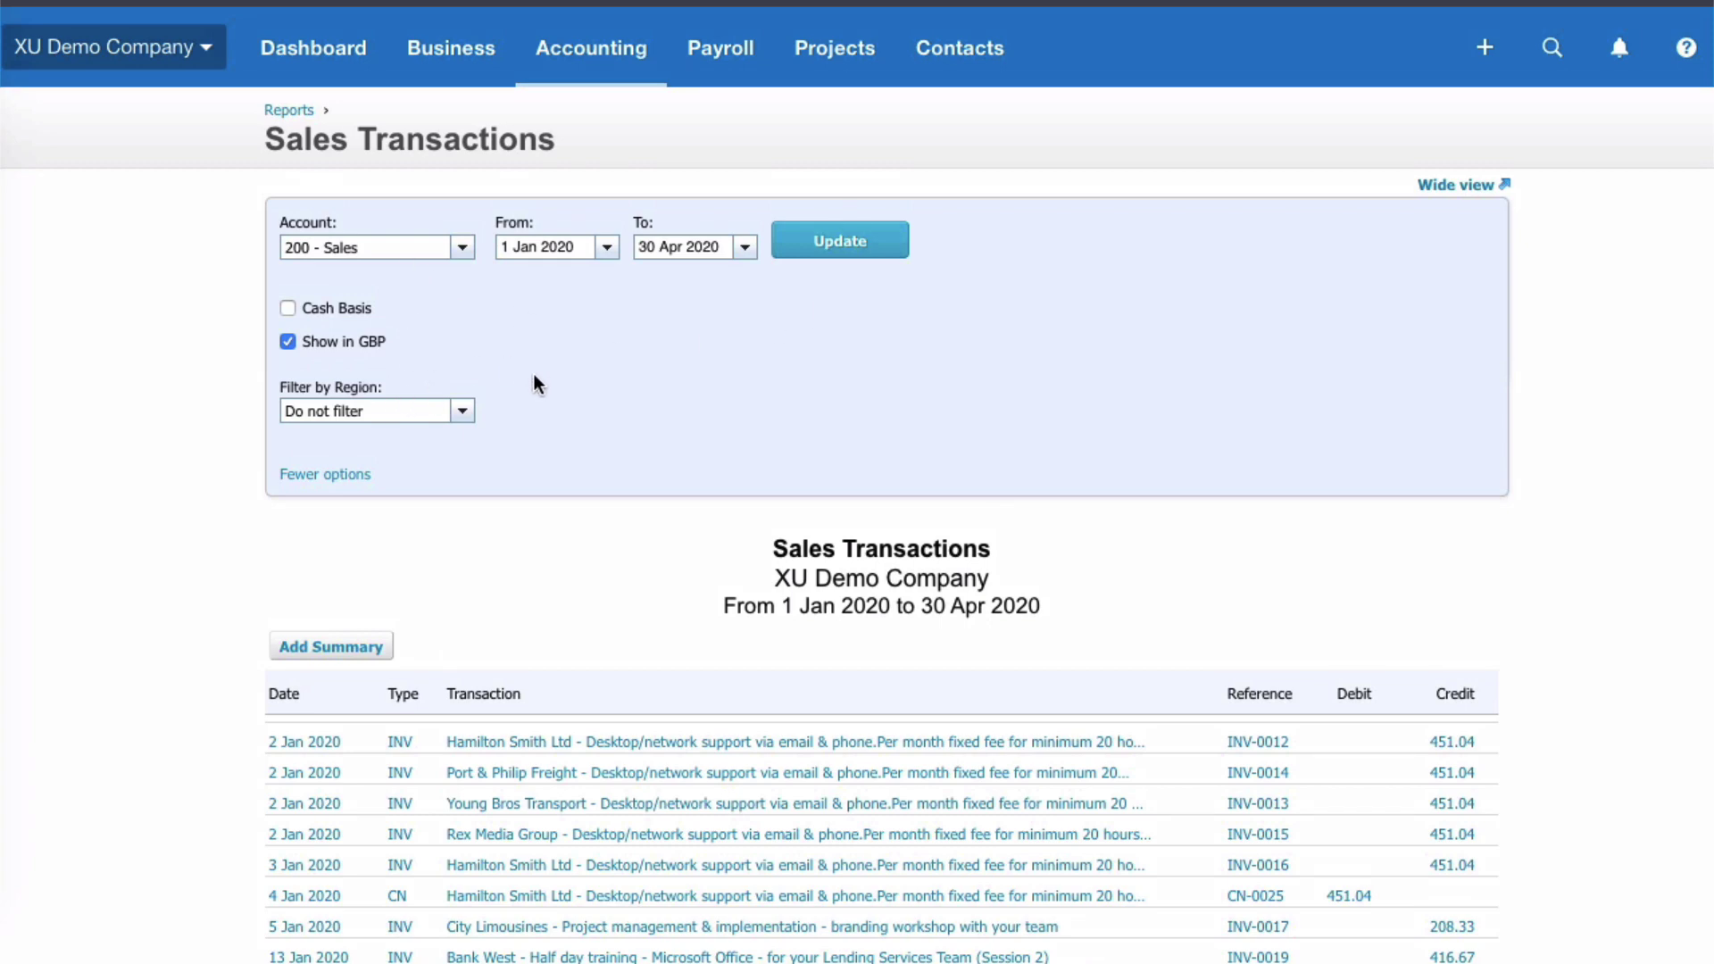
Hide the extra options and open the starred Account Transactions report from the Reports list
{"action": "left_click", "coordinate": [321, 474]}
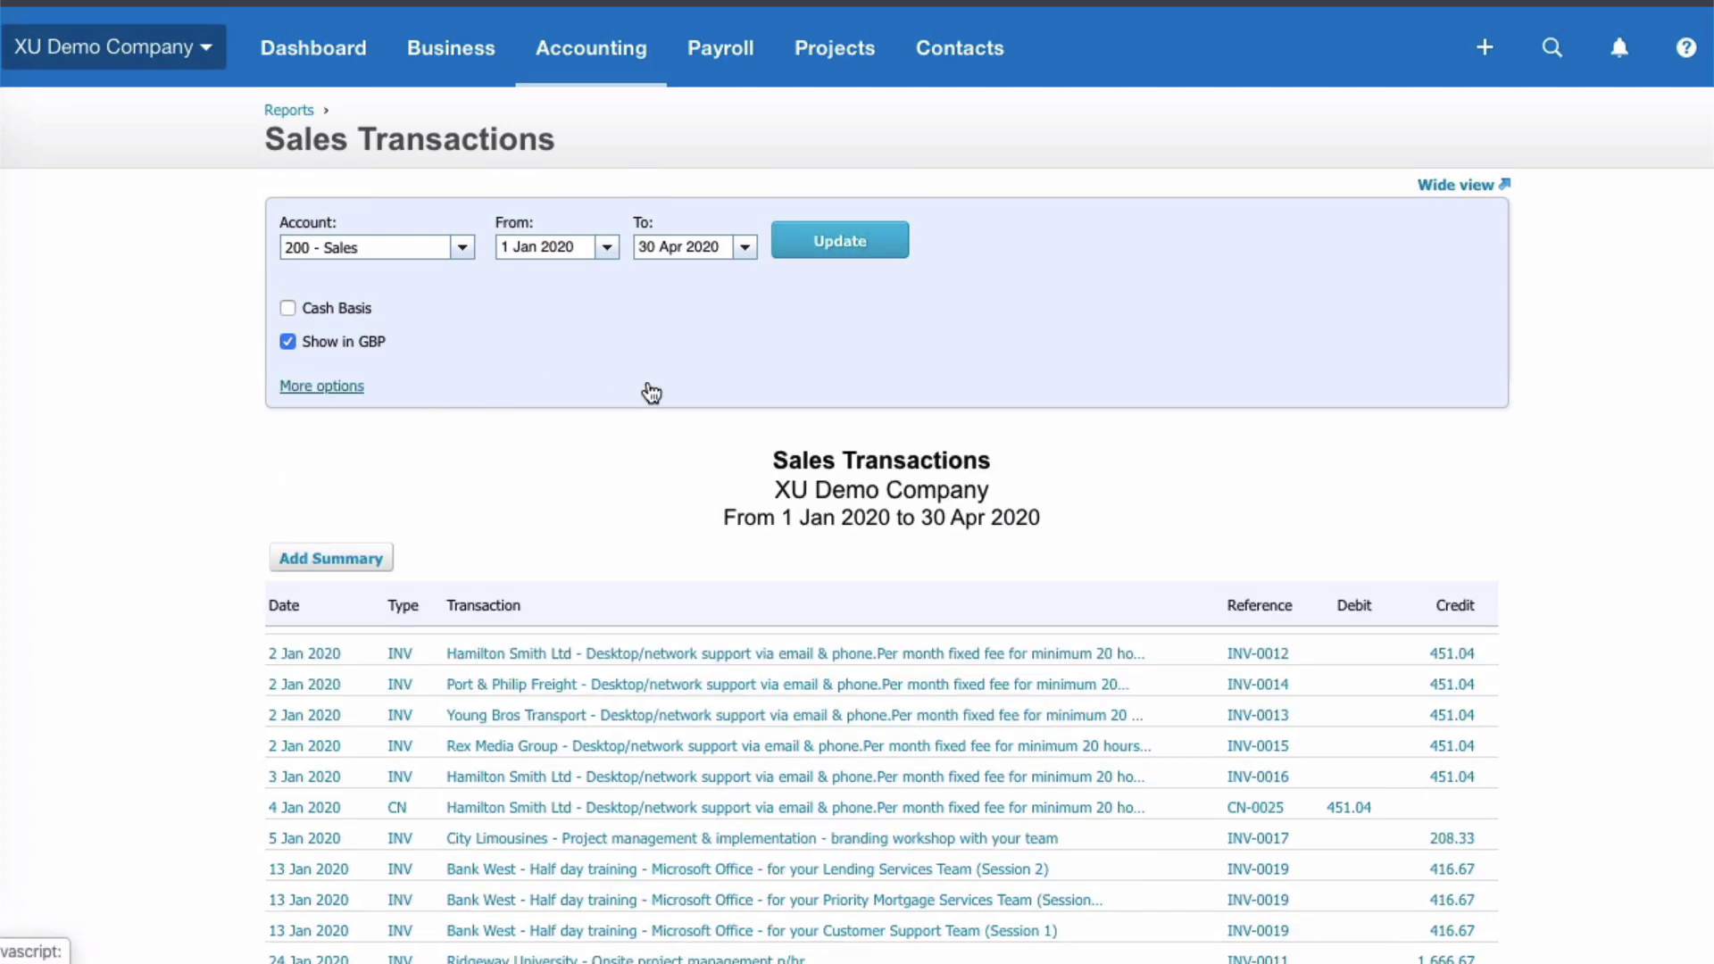
{"action": "scroll", "coordinate": [651, 393], "scroll_direction": "down", "scroll_amount": 2}
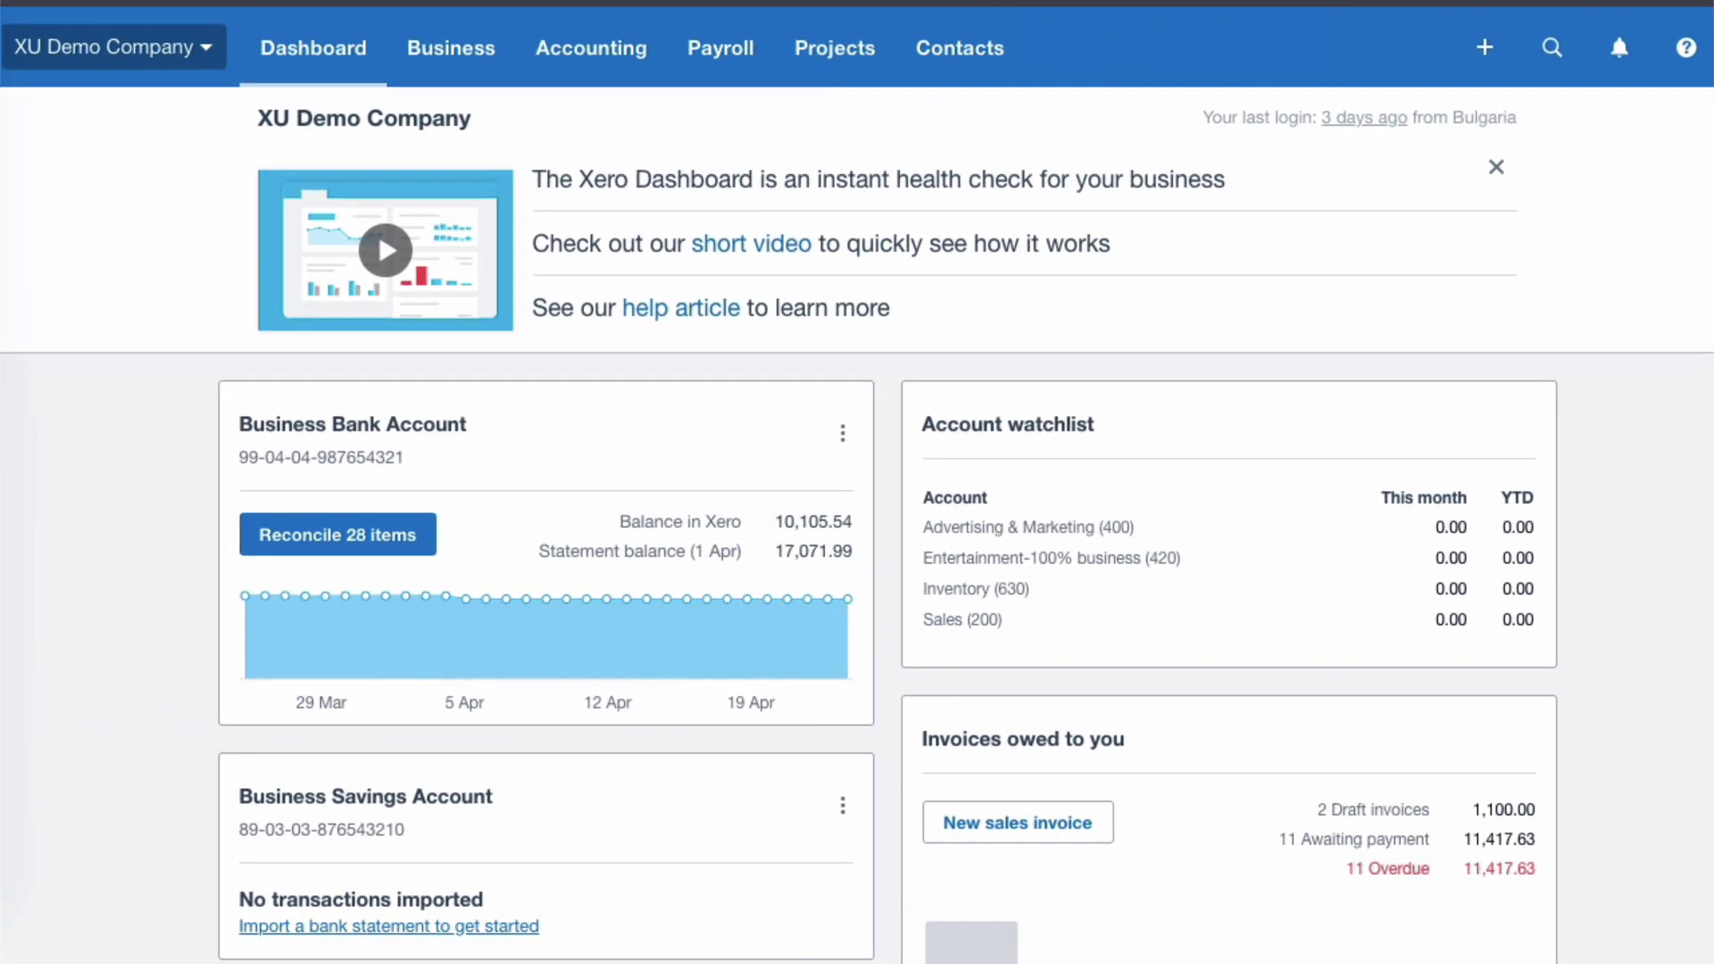
{"action": "left_click", "coordinate": [614, 71]}
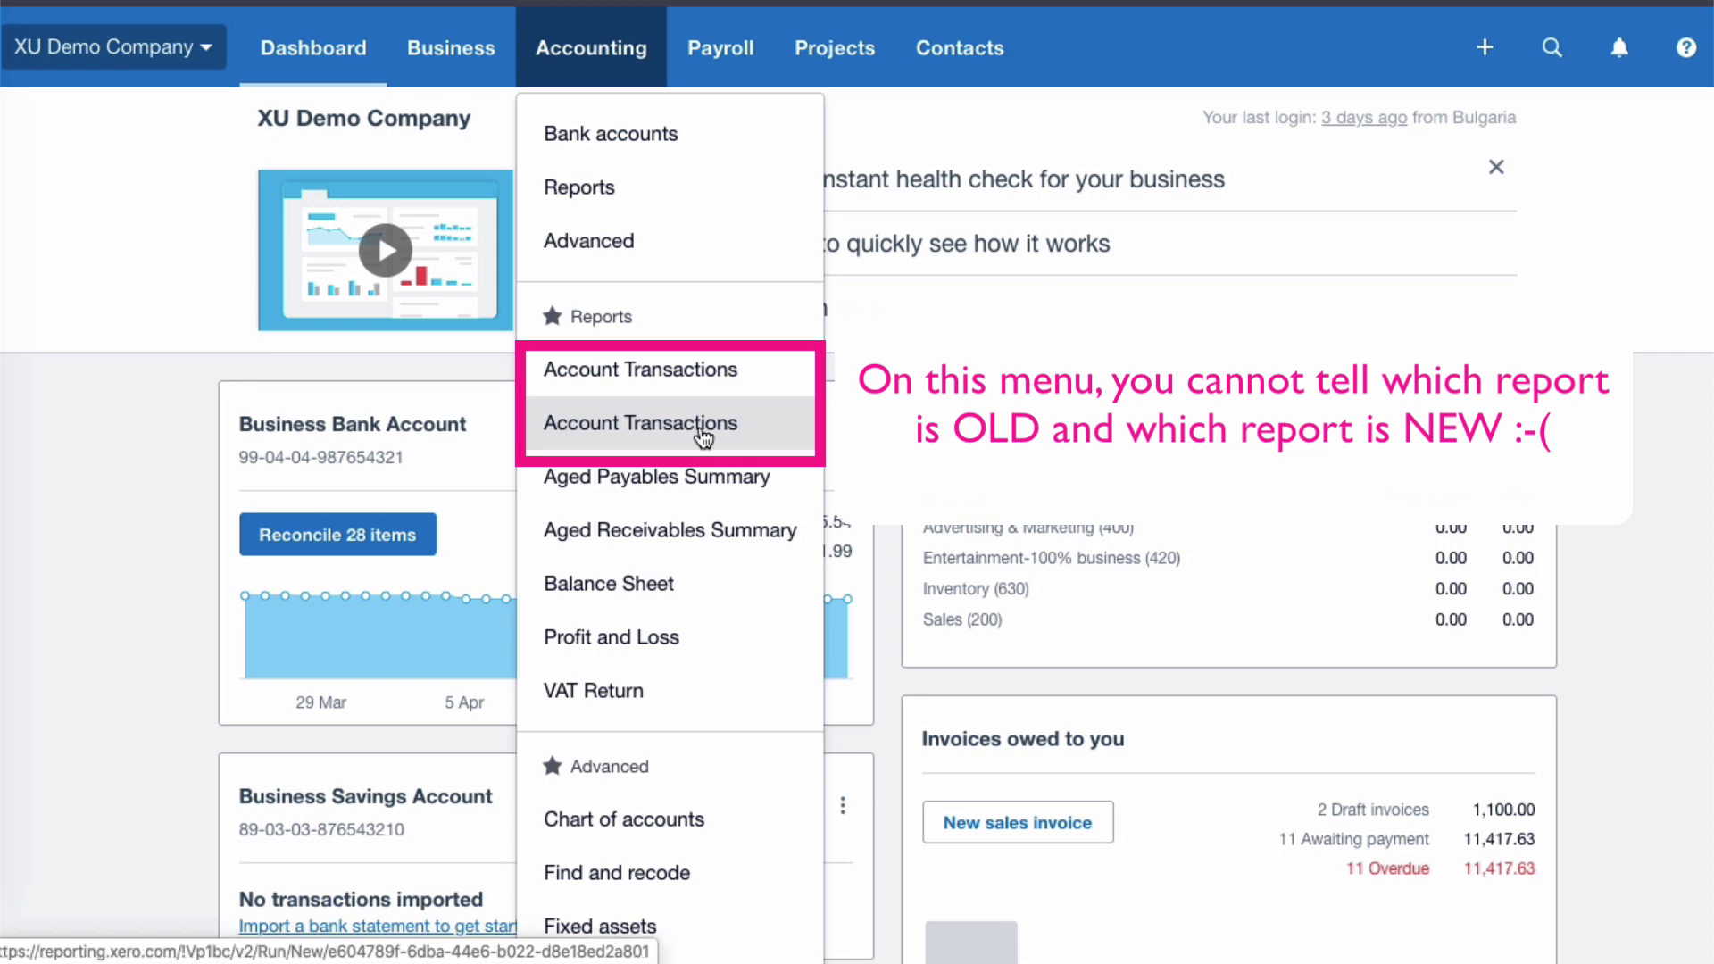
{"action": "left_click", "coordinate": [692, 378]}
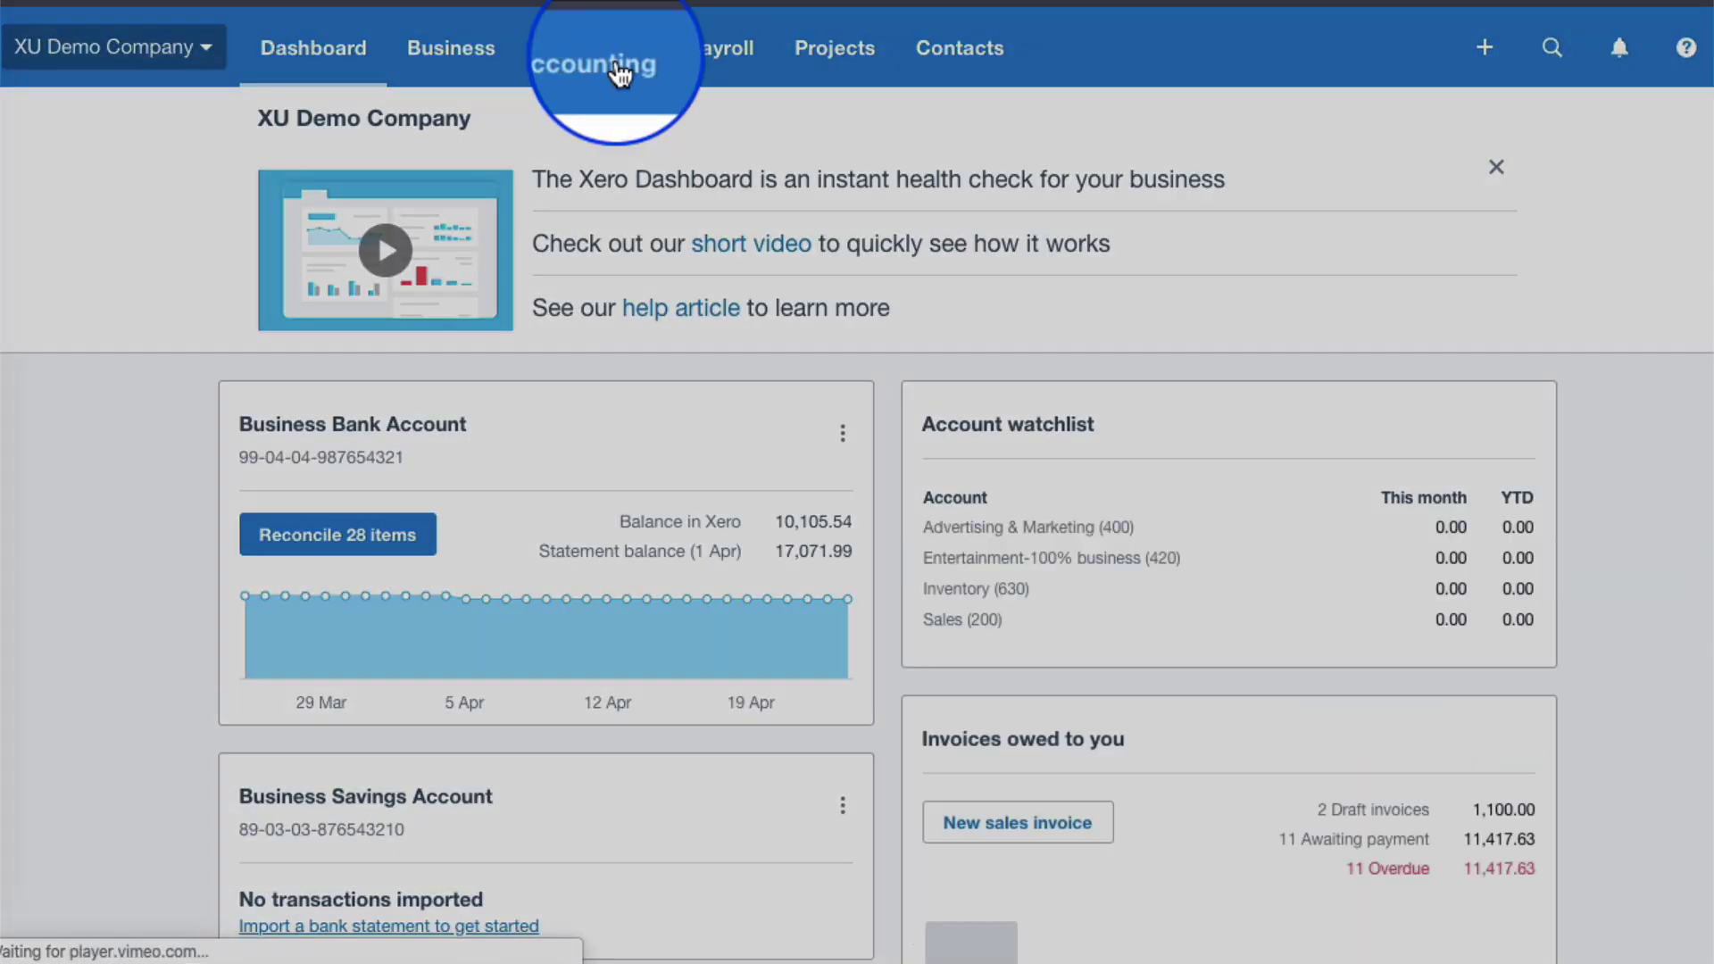
{"action": "left_click", "coordinate": [624, 50]}
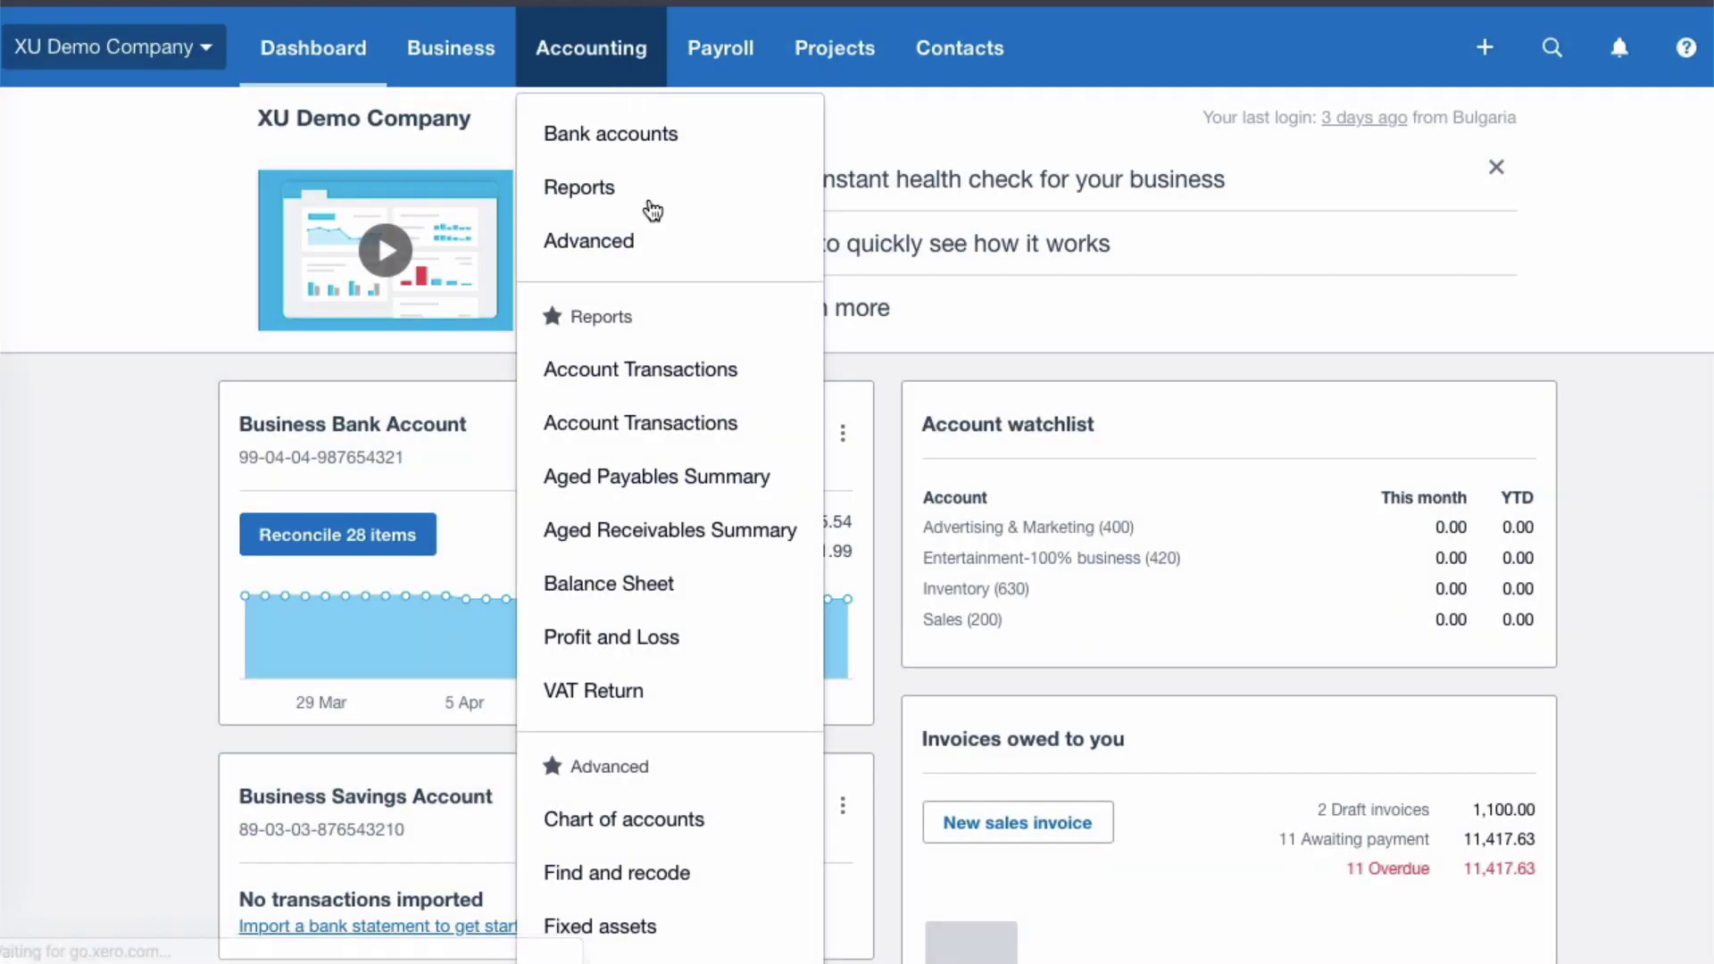
{"action": "left_click", "coordinate": [683, 432]}
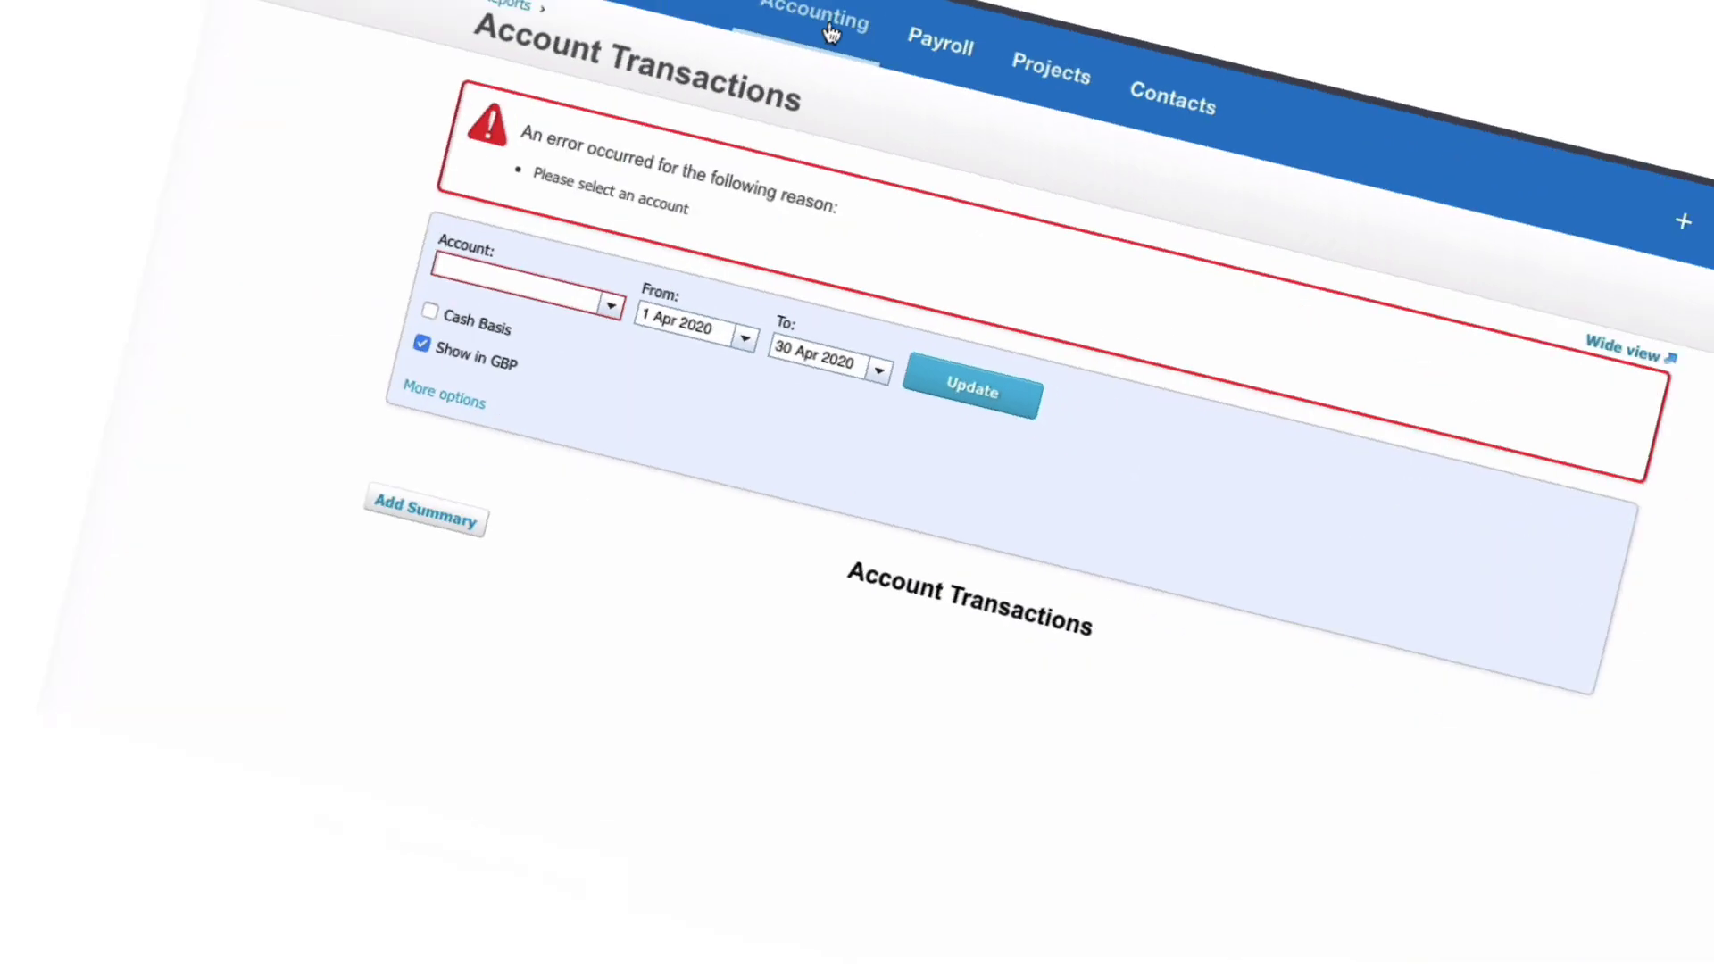
{"action": "left_click", "coordinate": [831, 33]}
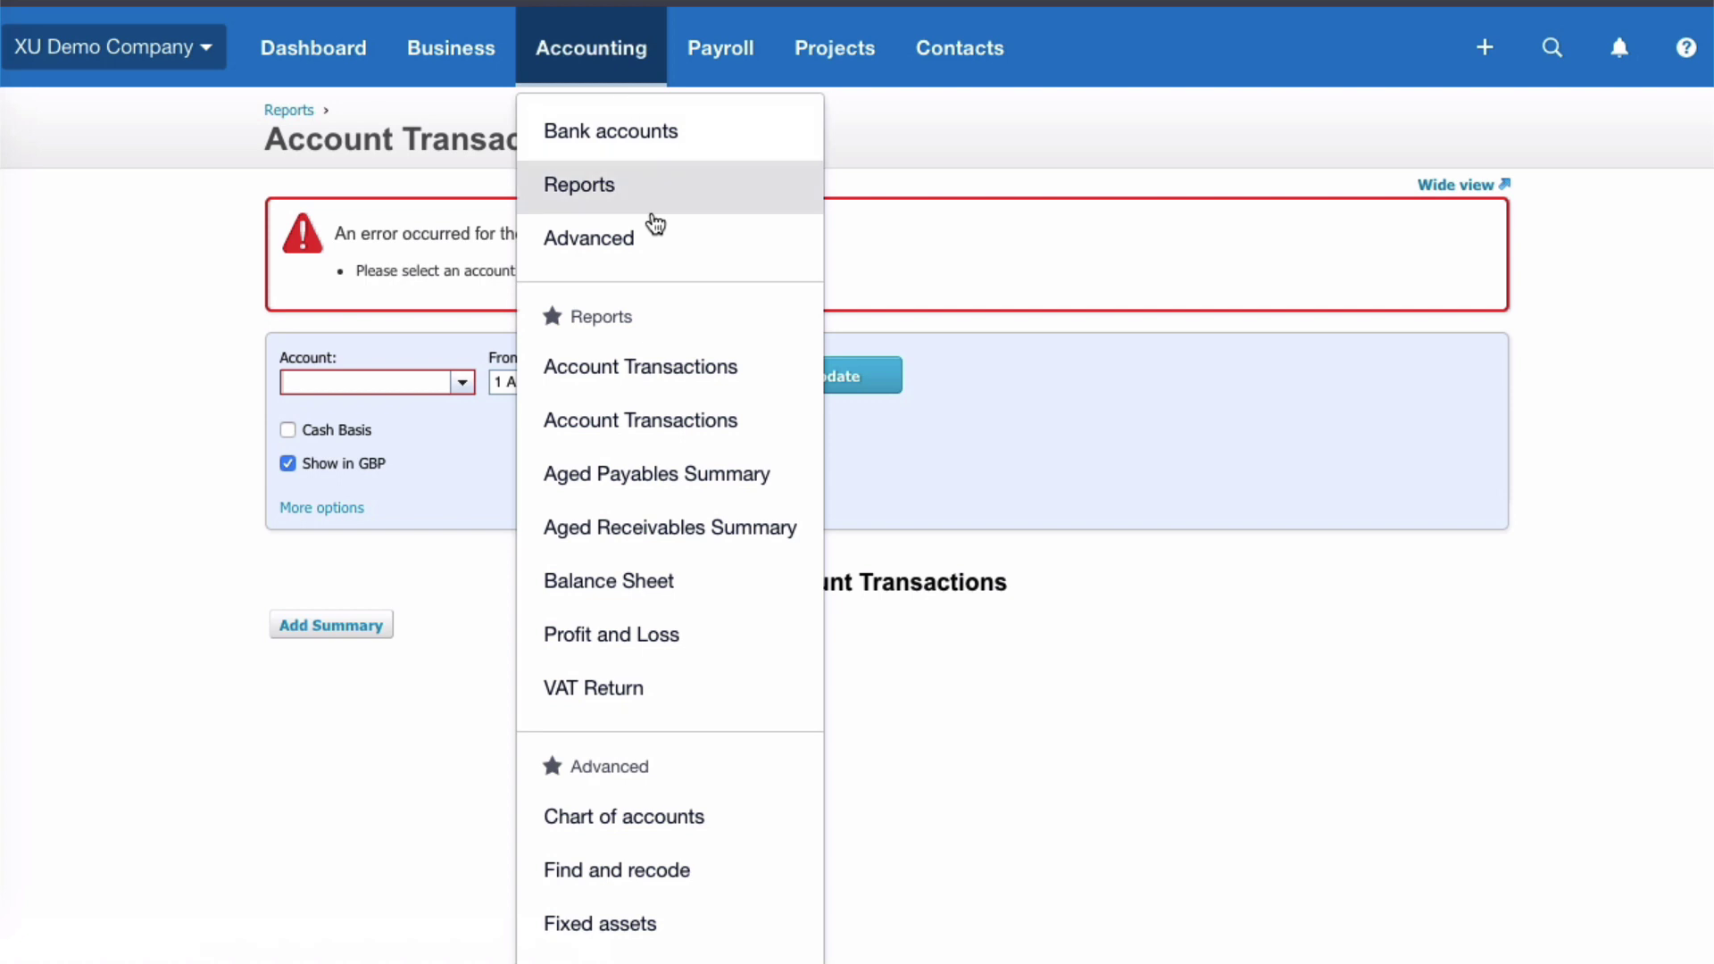
{"action": "left_click", "coordinate": [656, 370]}
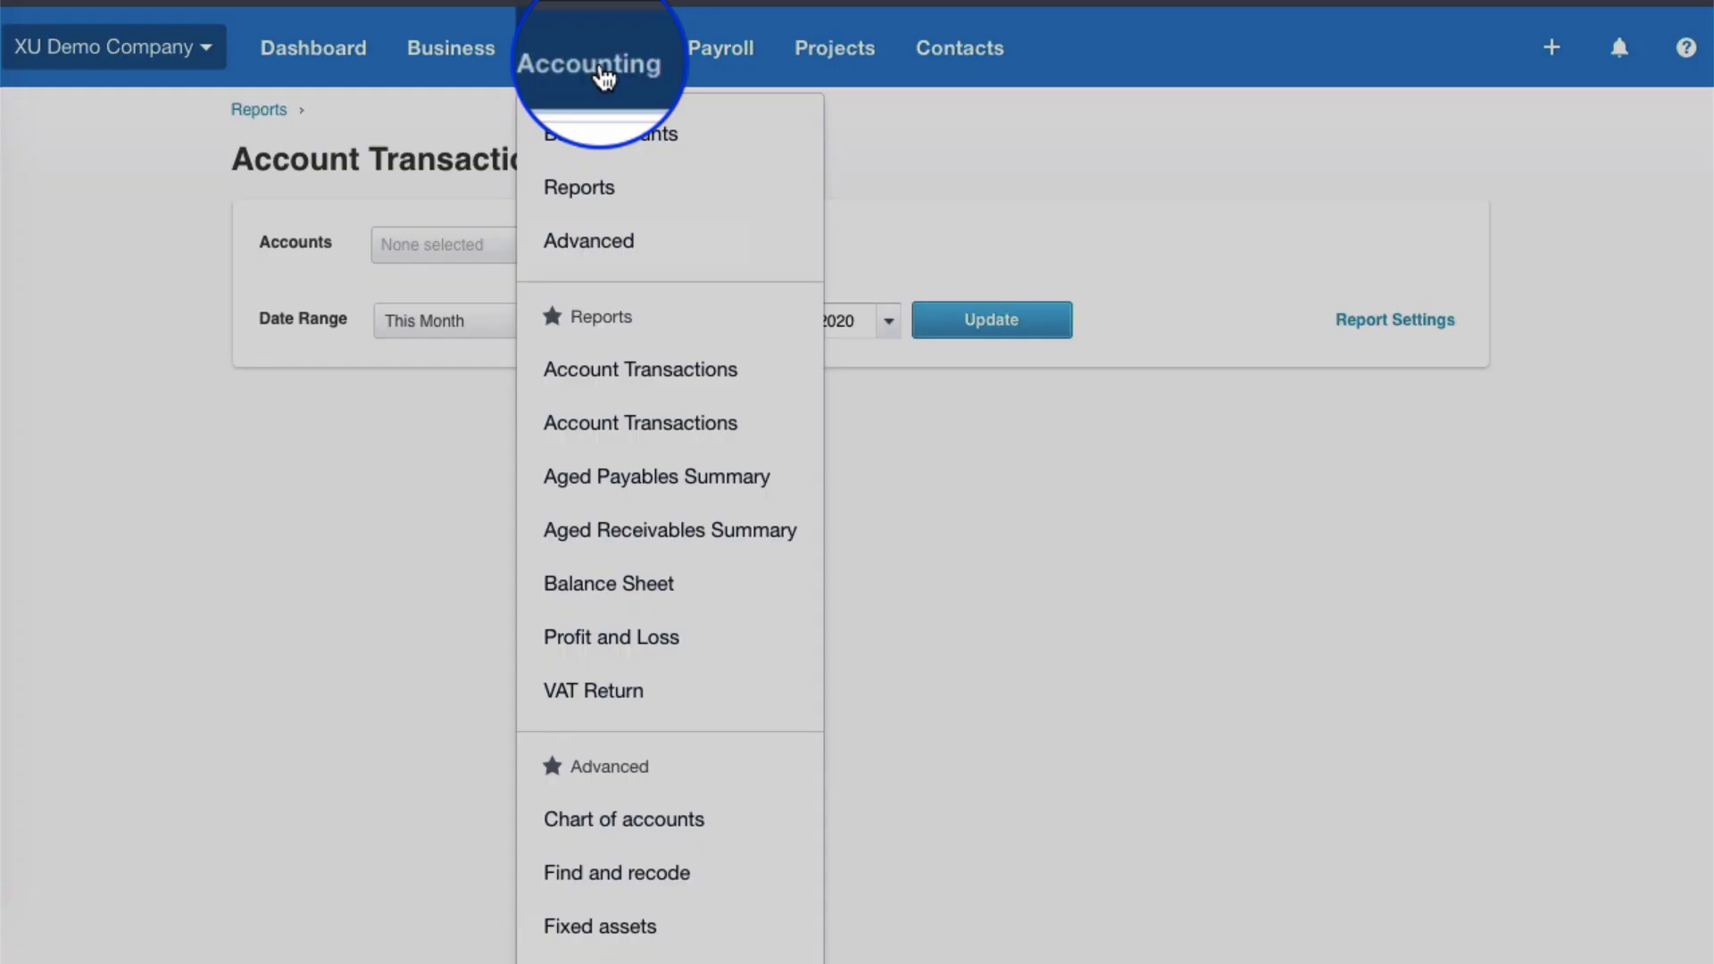
{"action": "left_click", "coordinate": [600, 185]}
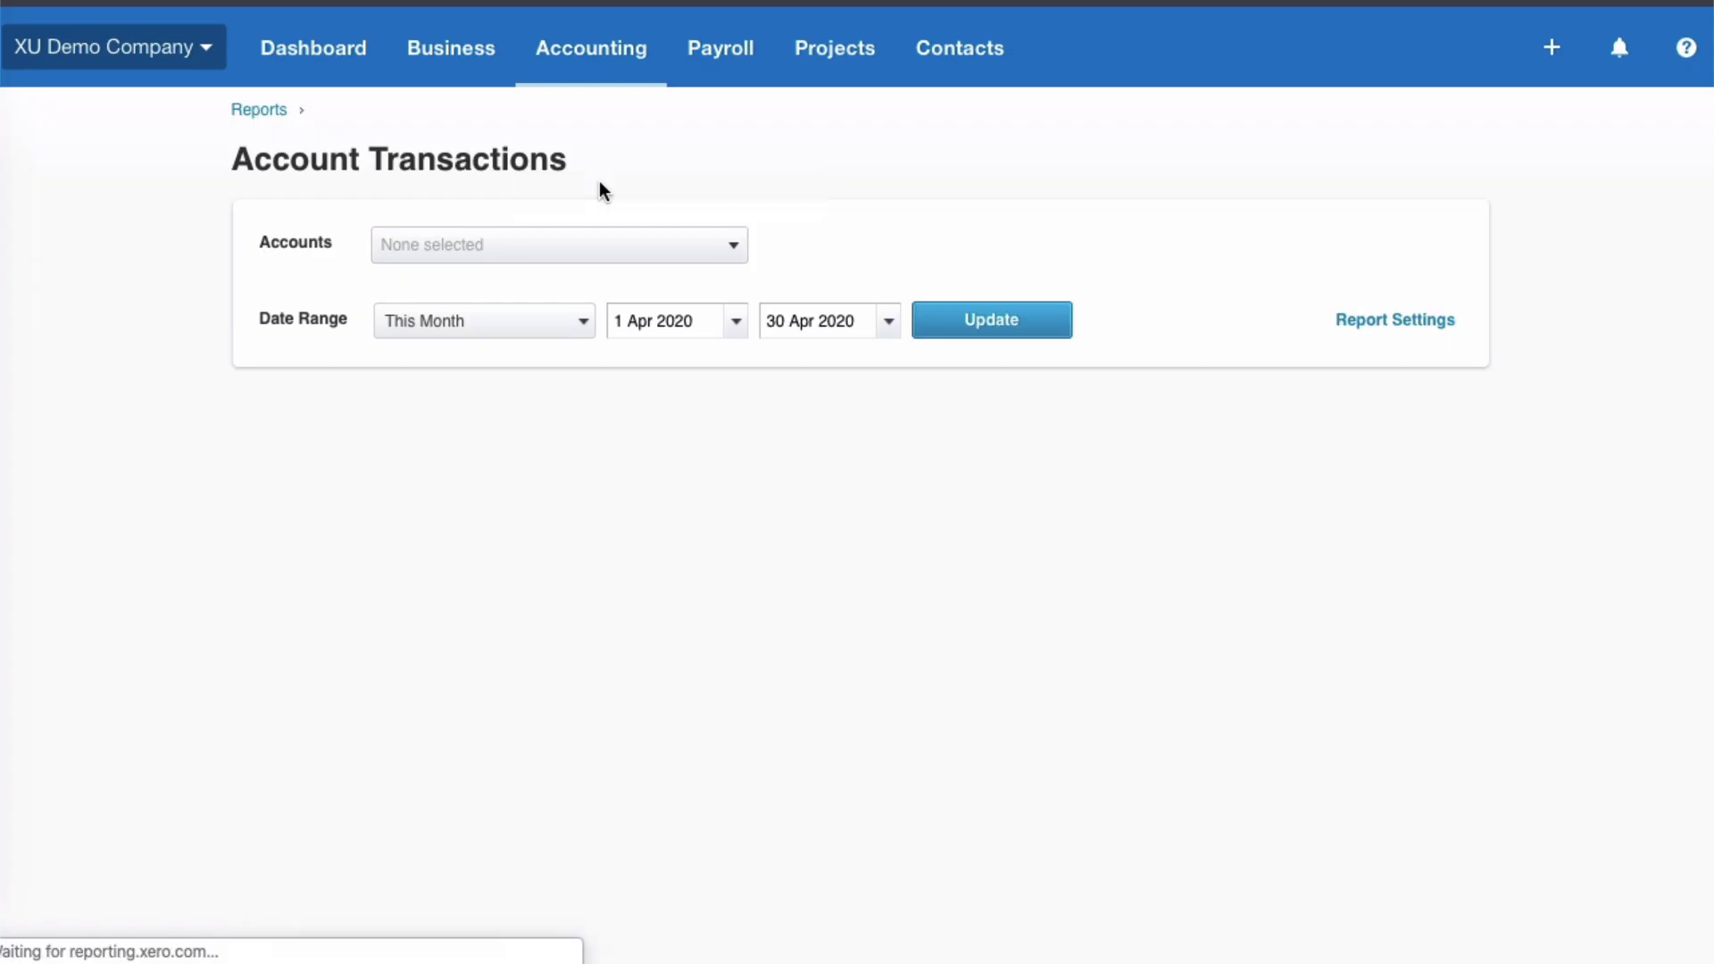
{"action": "scroll", "coordinate": [598, 180], "scroll_direction": "down", "scroll_amount": 8}
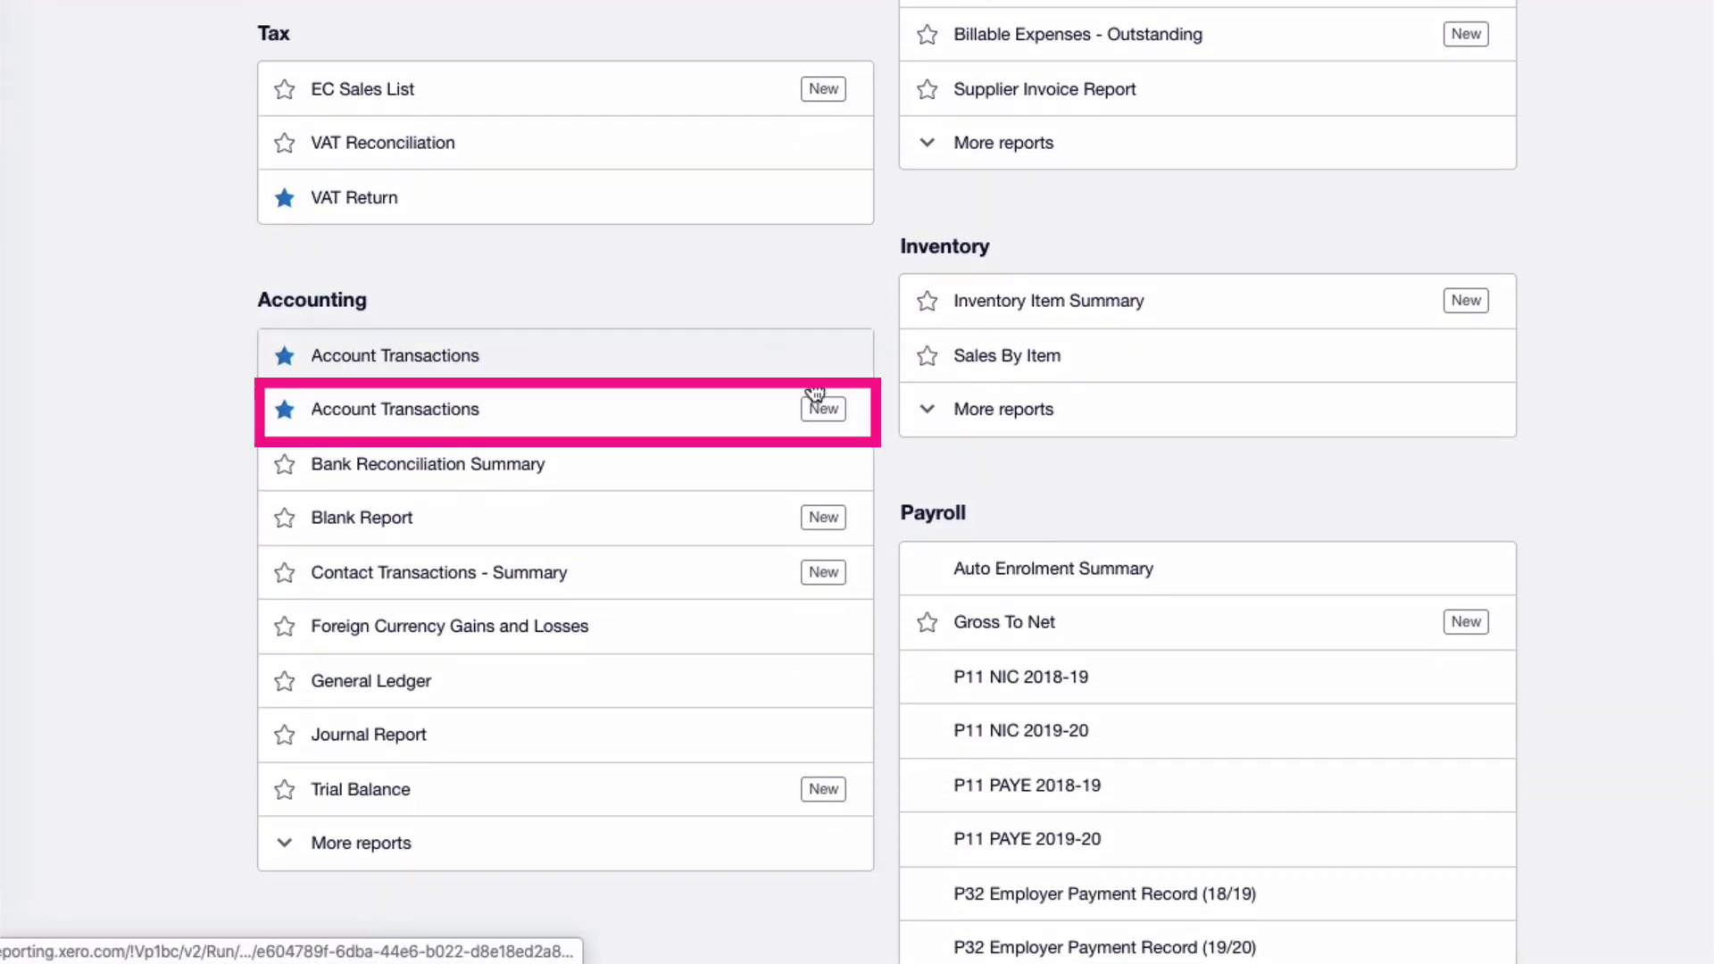
{"action": "left_click", "coordinate": [453, 411]}
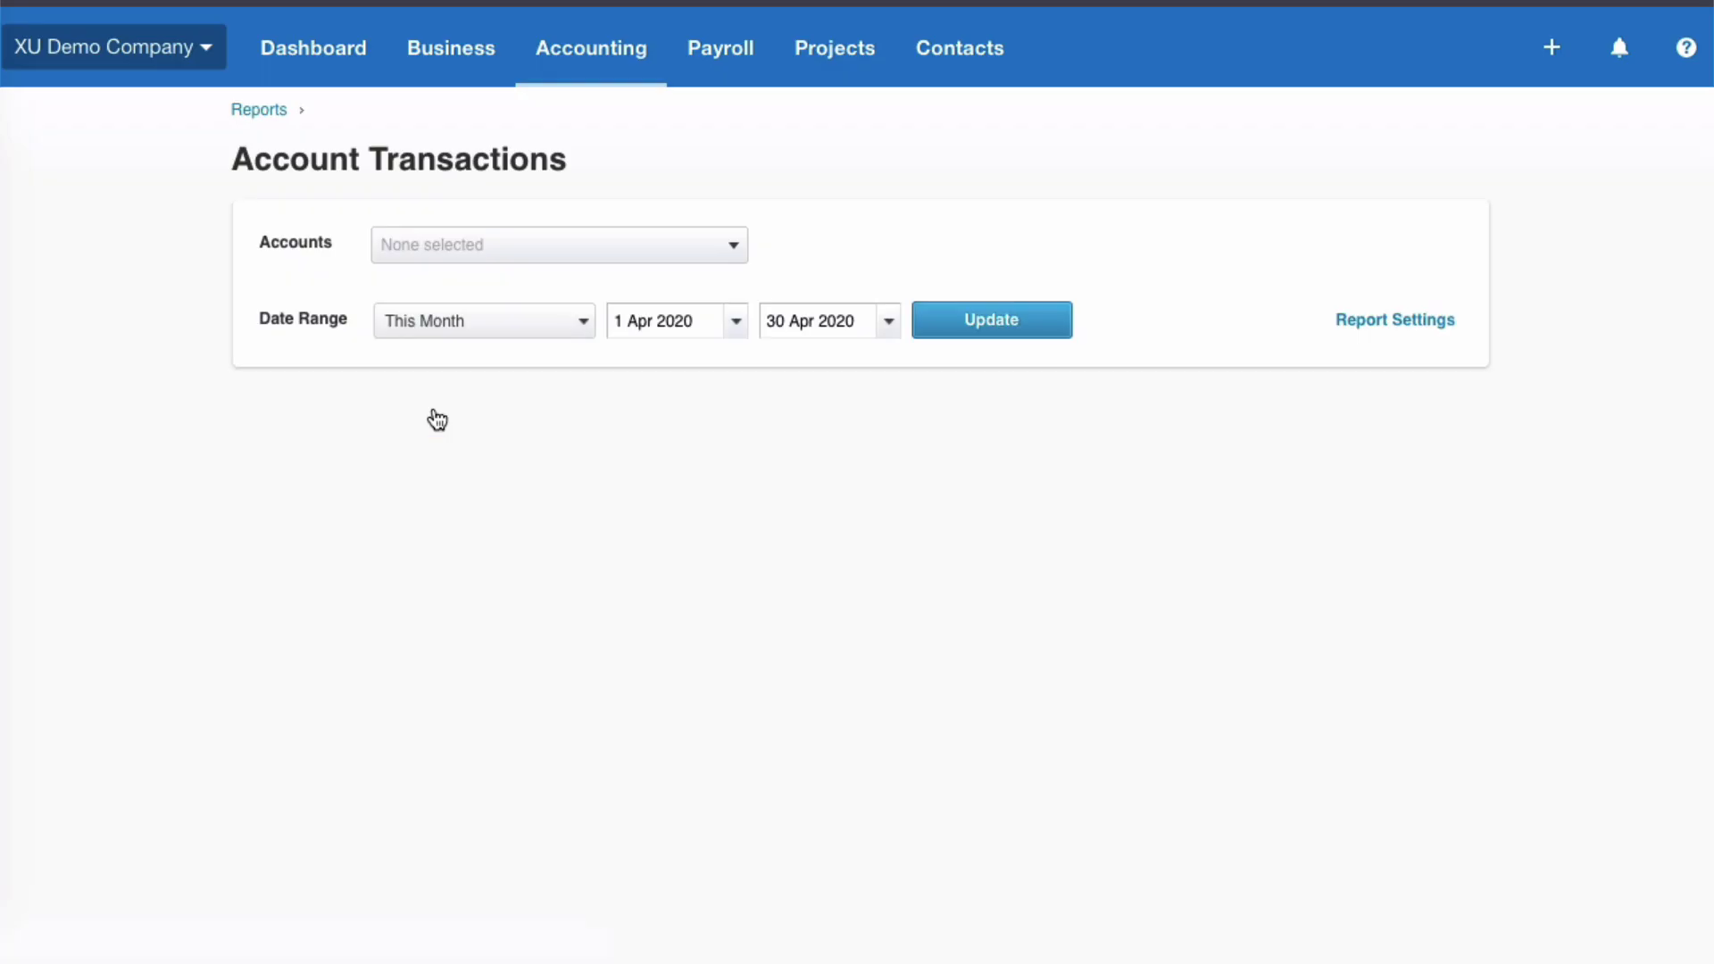
Clear all account selections, then search 'sa' and include 200 - Sales
{"action": "left_click", "coordinate": [734, 250]}
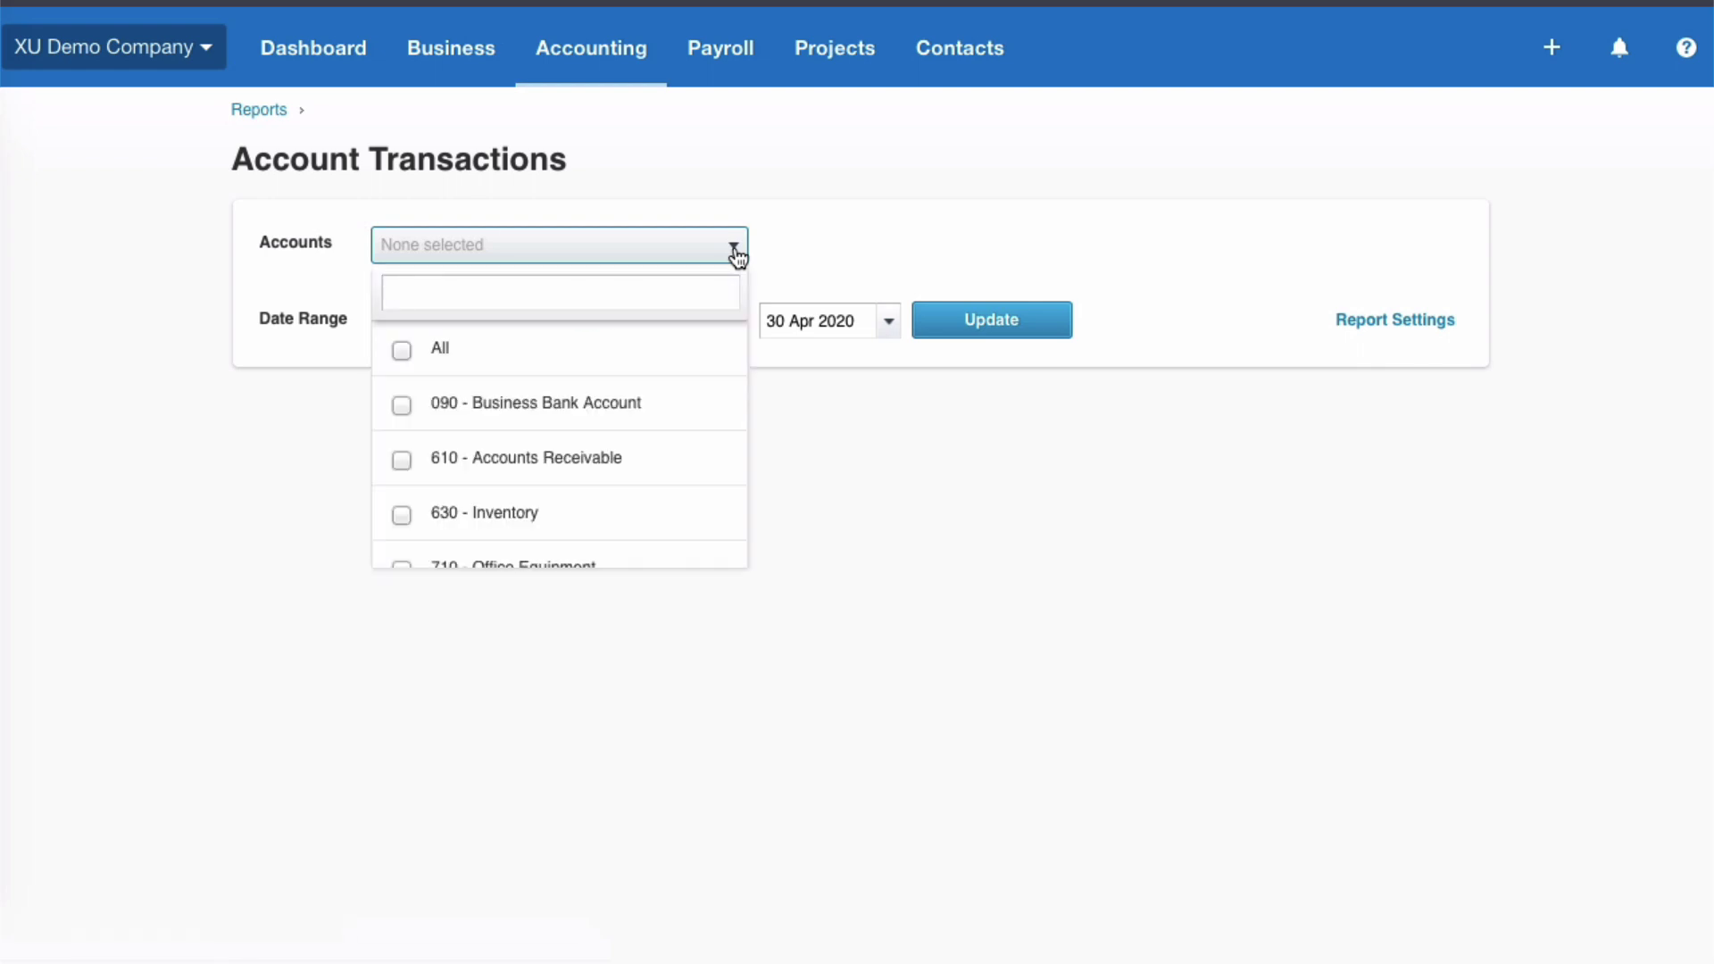
{"action": "left_click", "coordinate": [402, 351]}
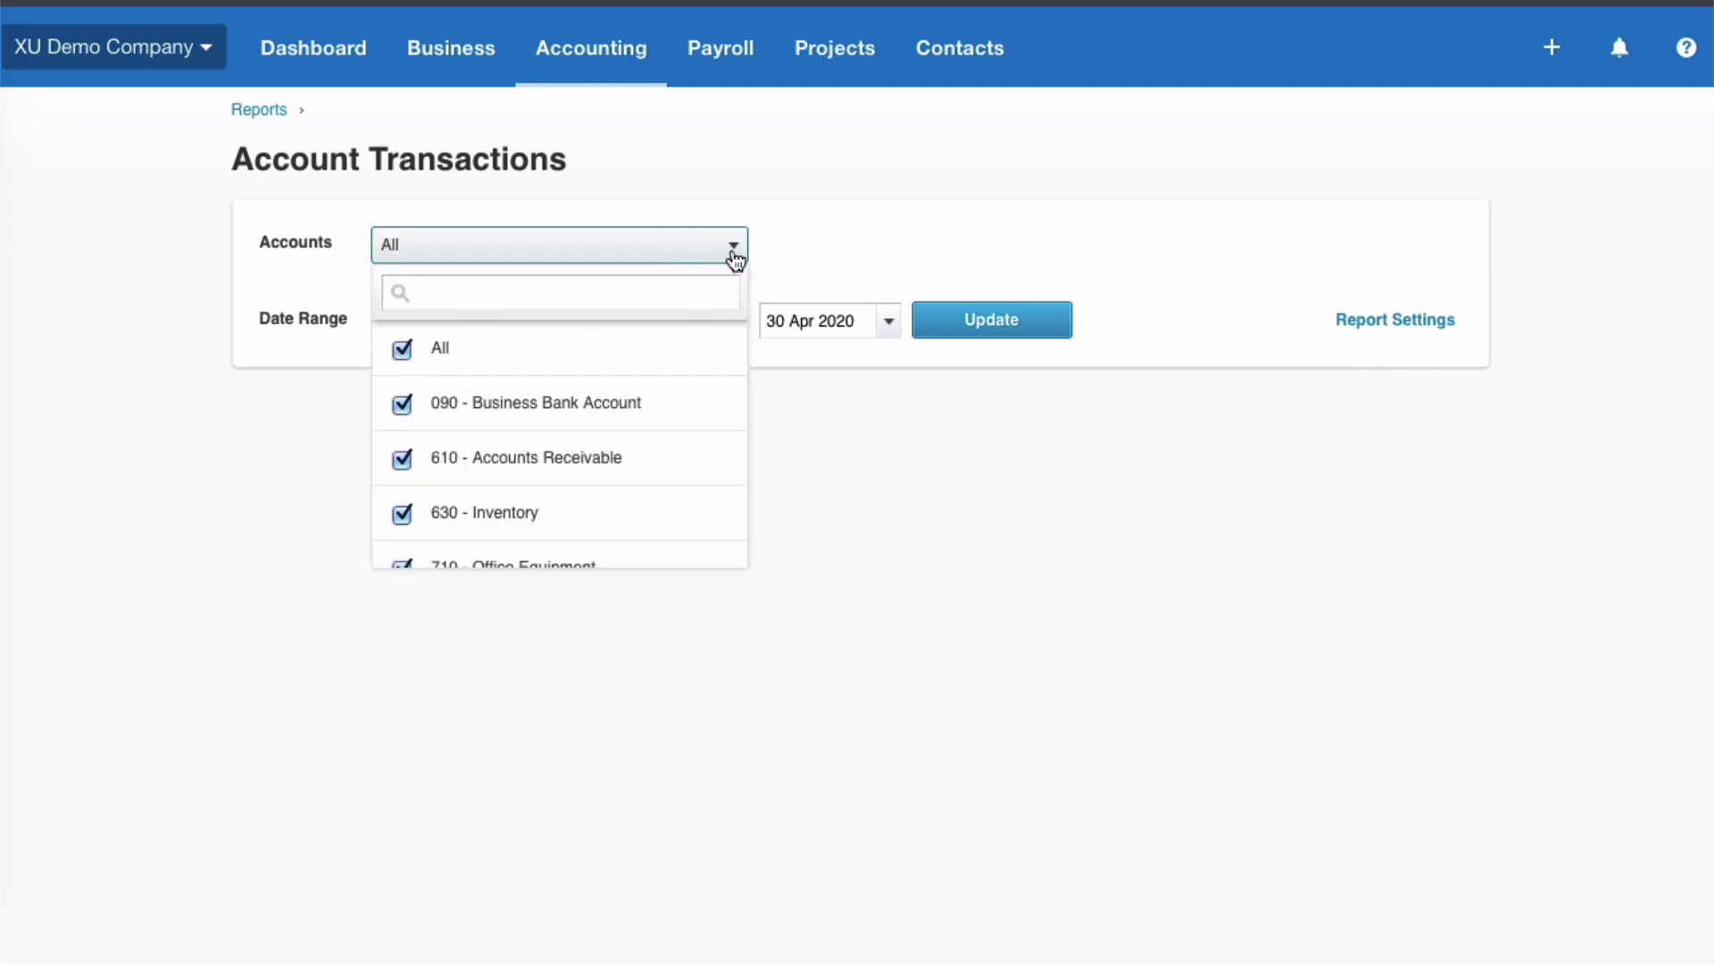
{"action": "left_click", "coordinate": [402, 351]}
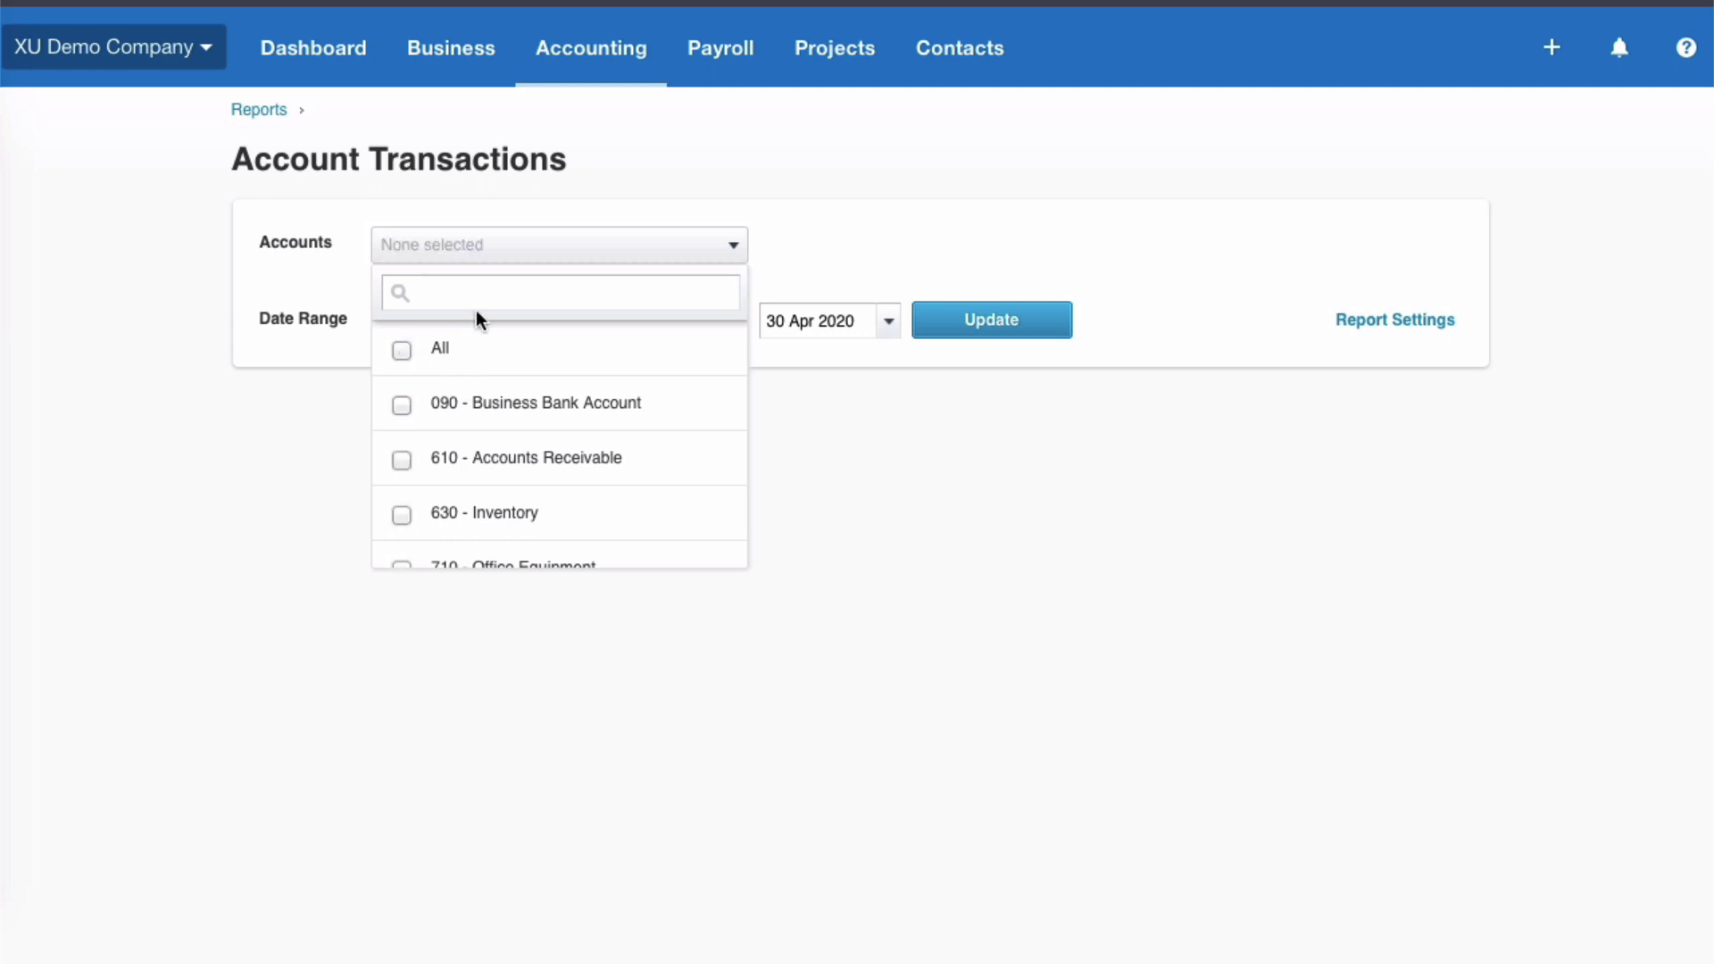
{"action": "scroll", "coordinate": [478, 444], "scroll_direction": "down", "scroll_amount": 5}
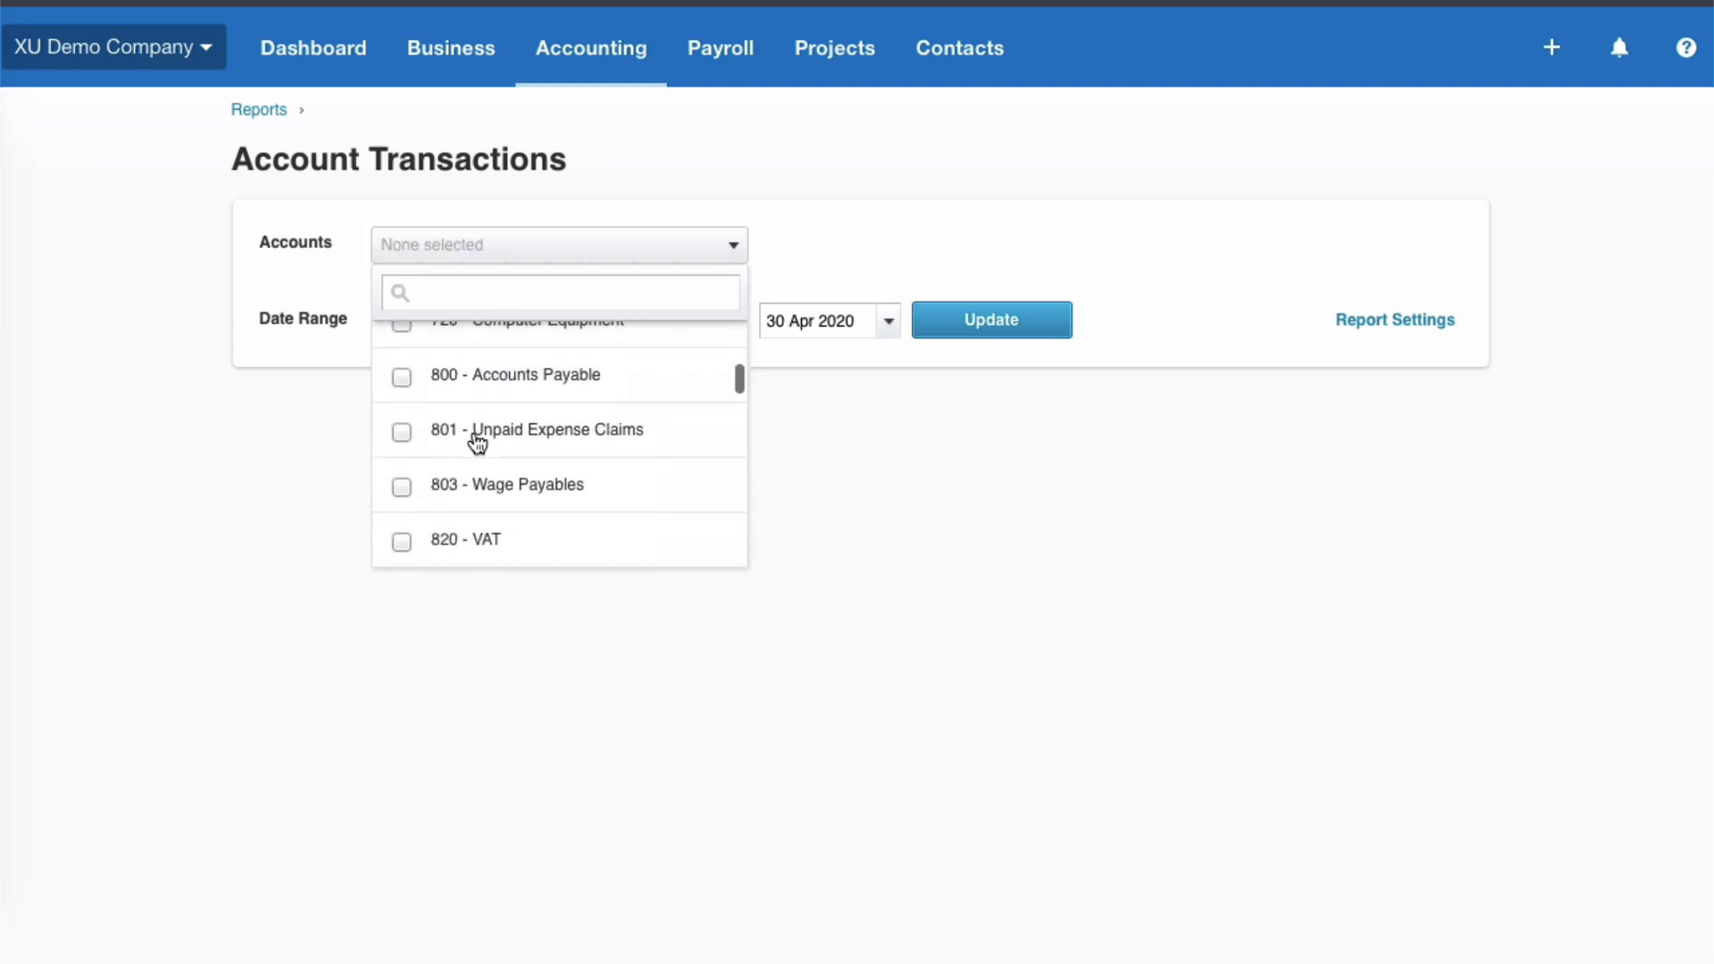
{"action": "scroll", "coordinate": [477, 444], "scroll_direction": "up", "scroll_amount": 5}
{"action": "scroll", "coordinate": [477, 444], "scroll_direction": "down", "scroll_amount": 2}
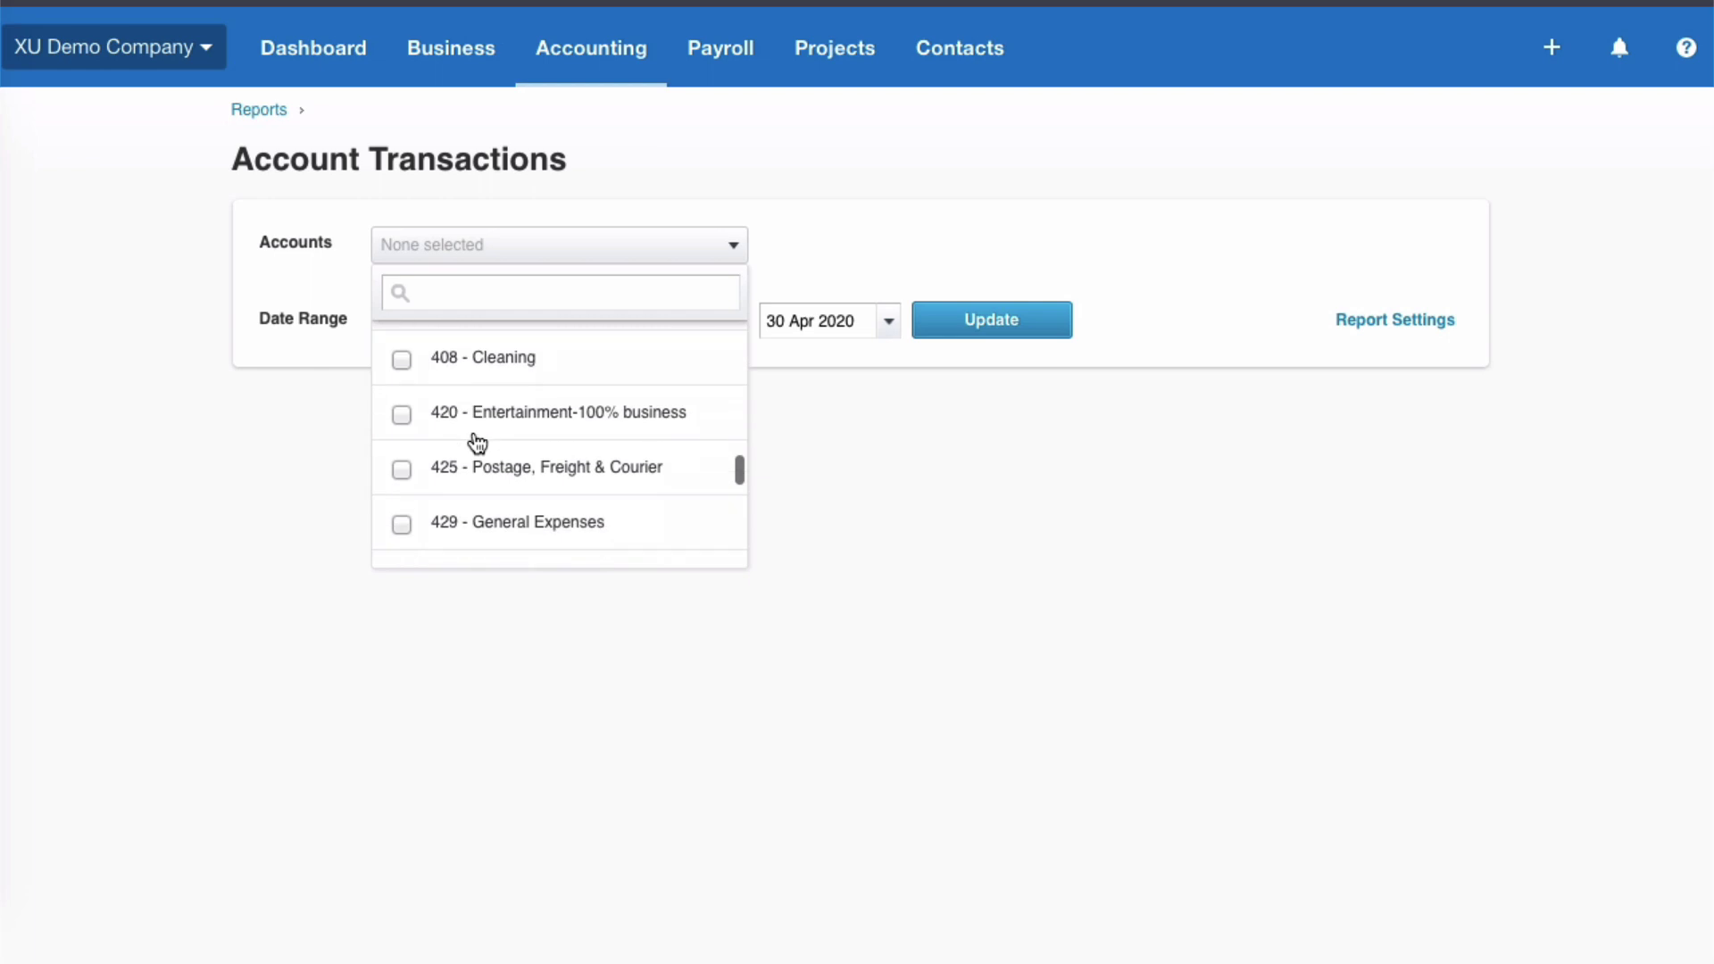
{"action": "scroll", "coordinate": [477, 444], "scroll_direction": "up", "scroll_amount": 2}
{"action": "scroll", "coordinate": [478, 444], "scroll_direction": "down", "scroll_amount": 4}
{"action": "scroll", "coordinate": [476, 442], "scroll_direction": "up", "scroll_amount": 8}
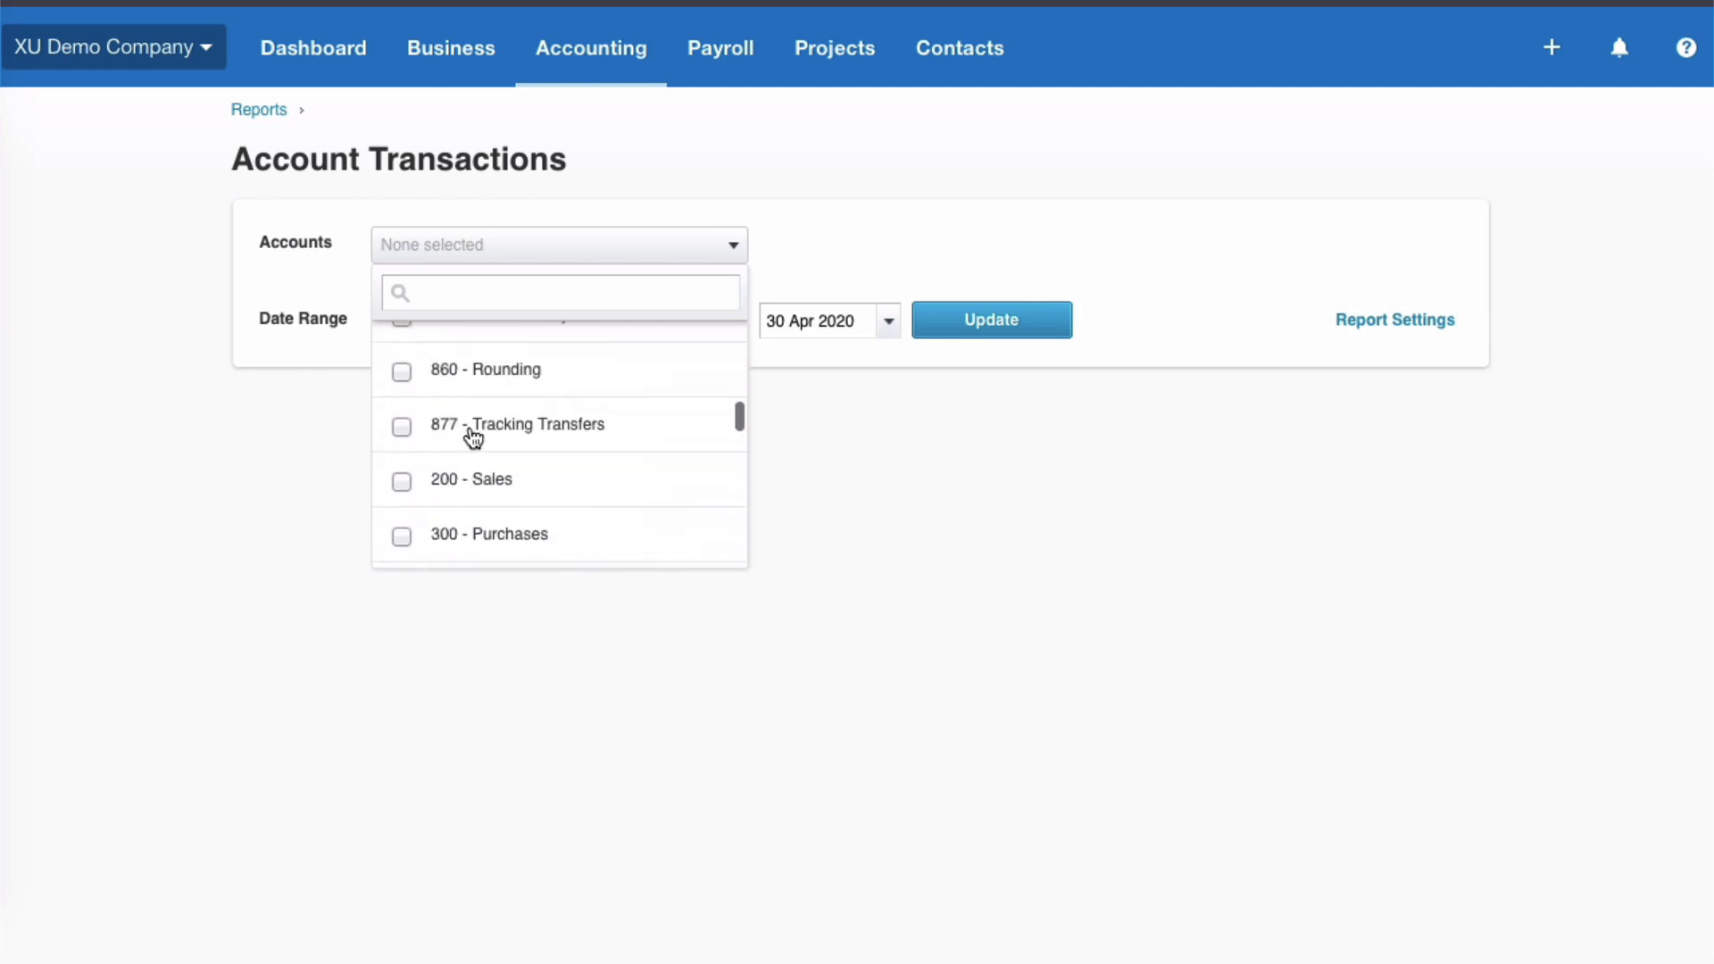
{"action": "scroll", "coordinate": [474, 438], "scroll_direction": "up", "scroll_amount": 3}
{"action": "left_click", "coordinate": [414, 295]}
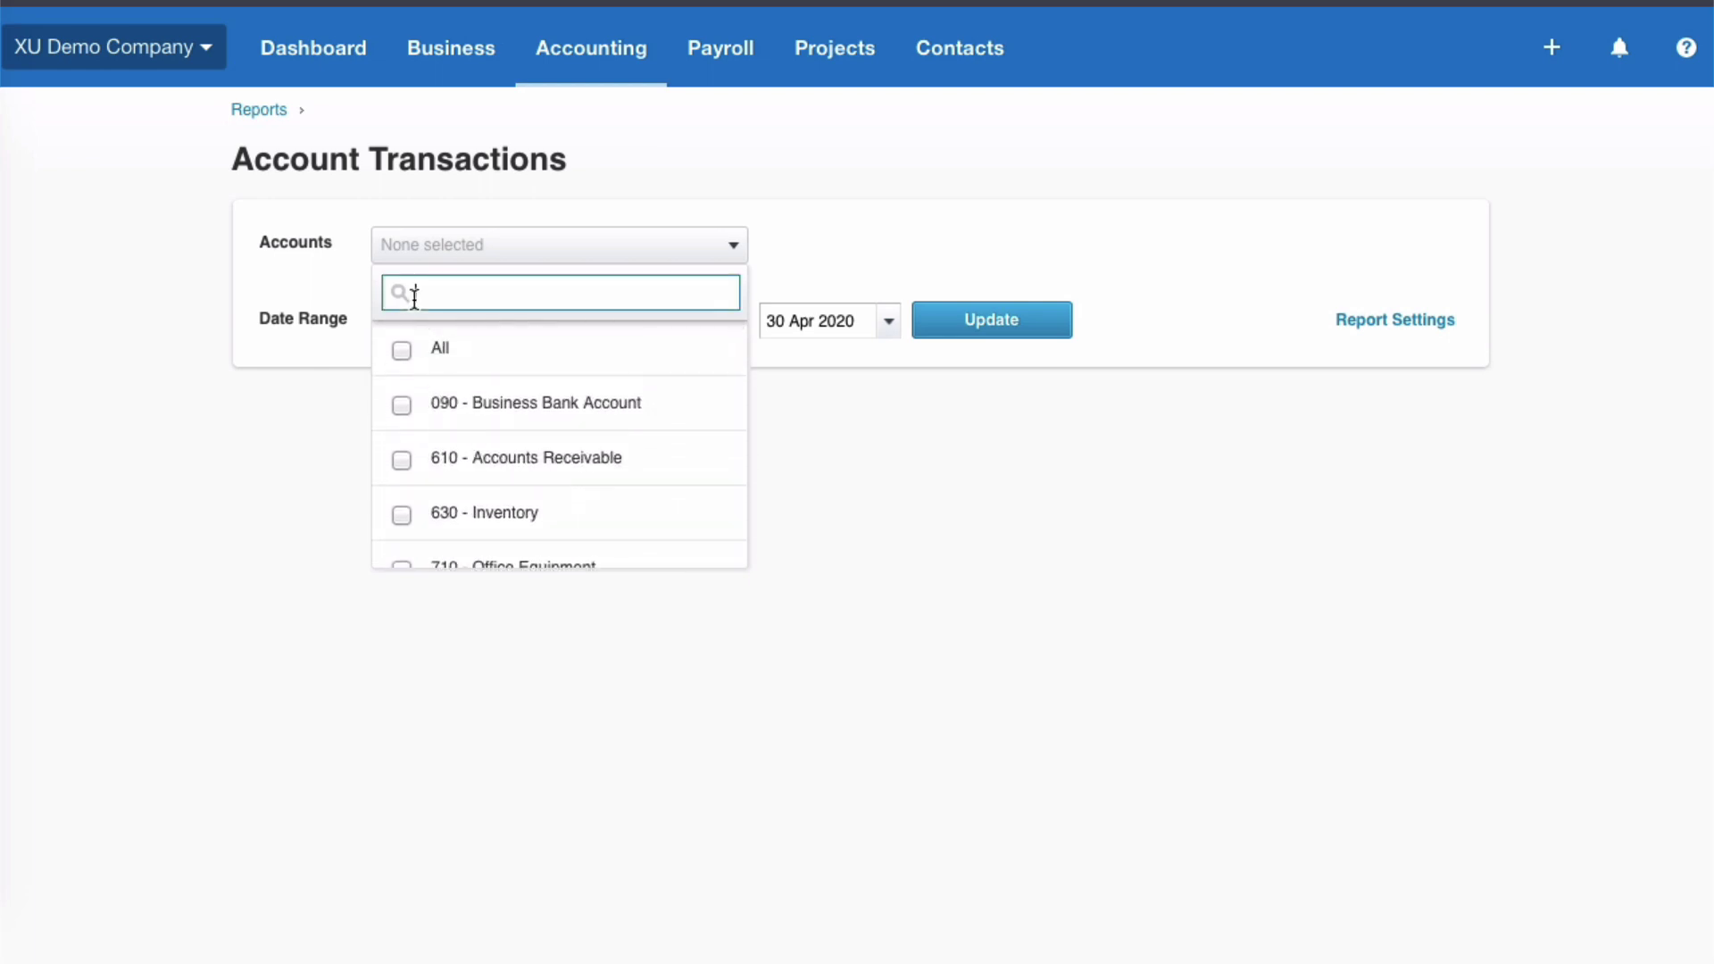
{"action": "type", "text": "sa"}
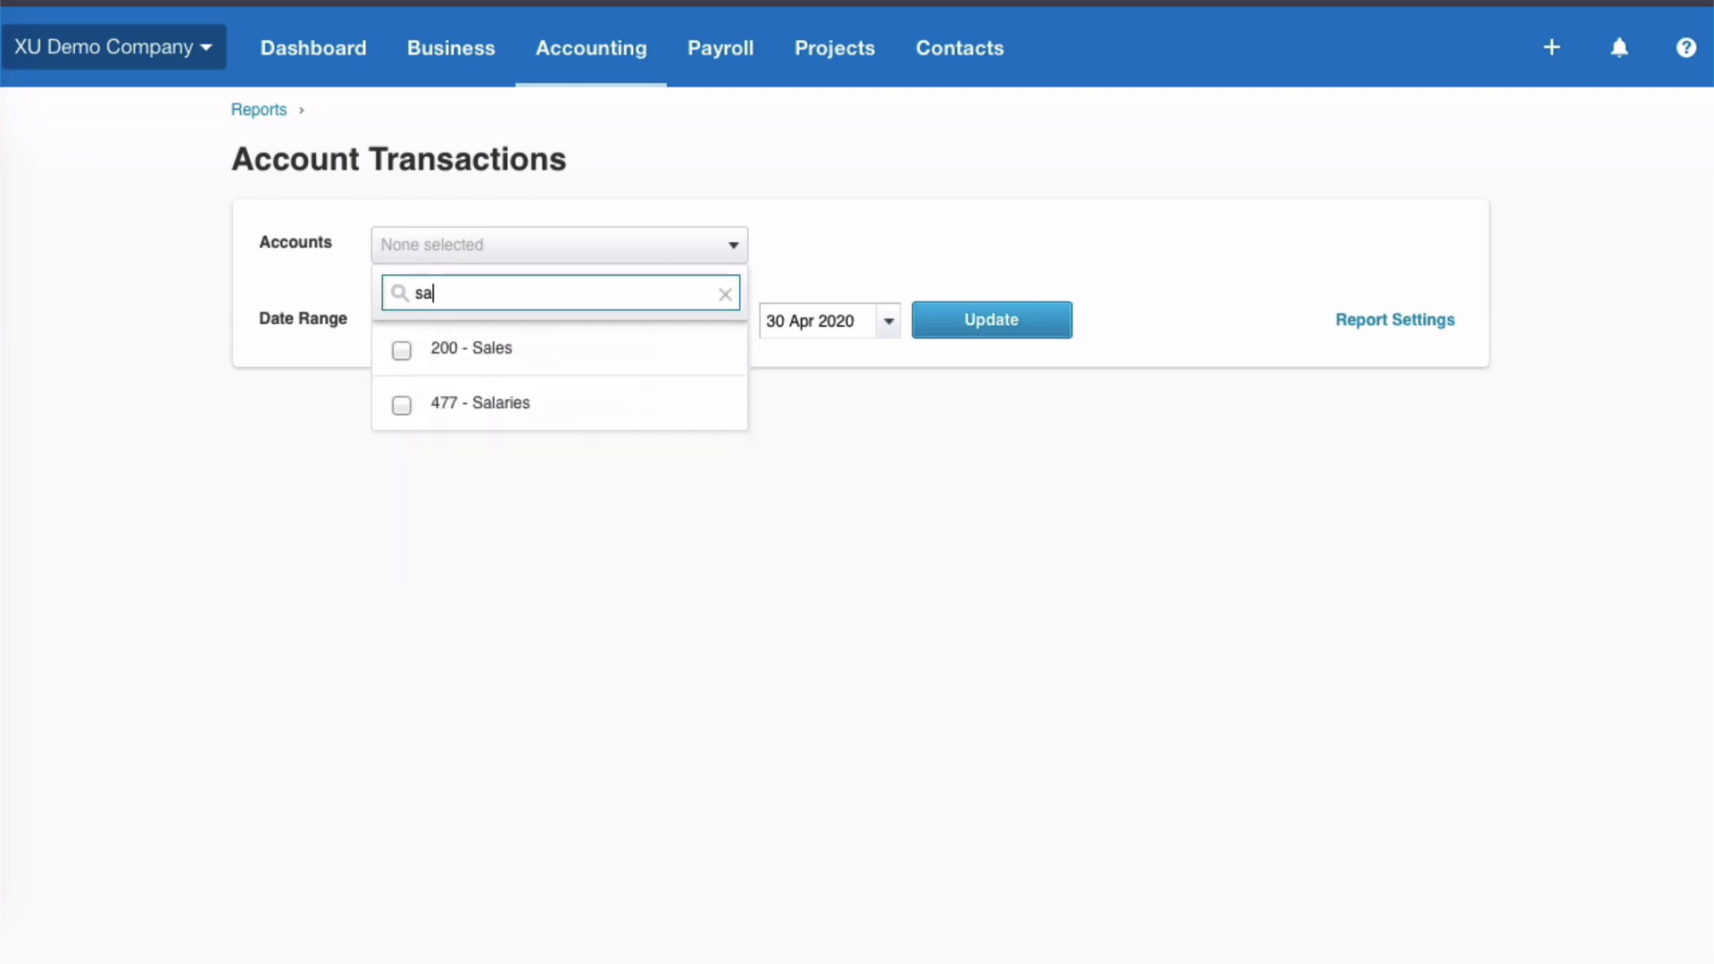
{"action": "left_click", "coordinate": [403, 350]}
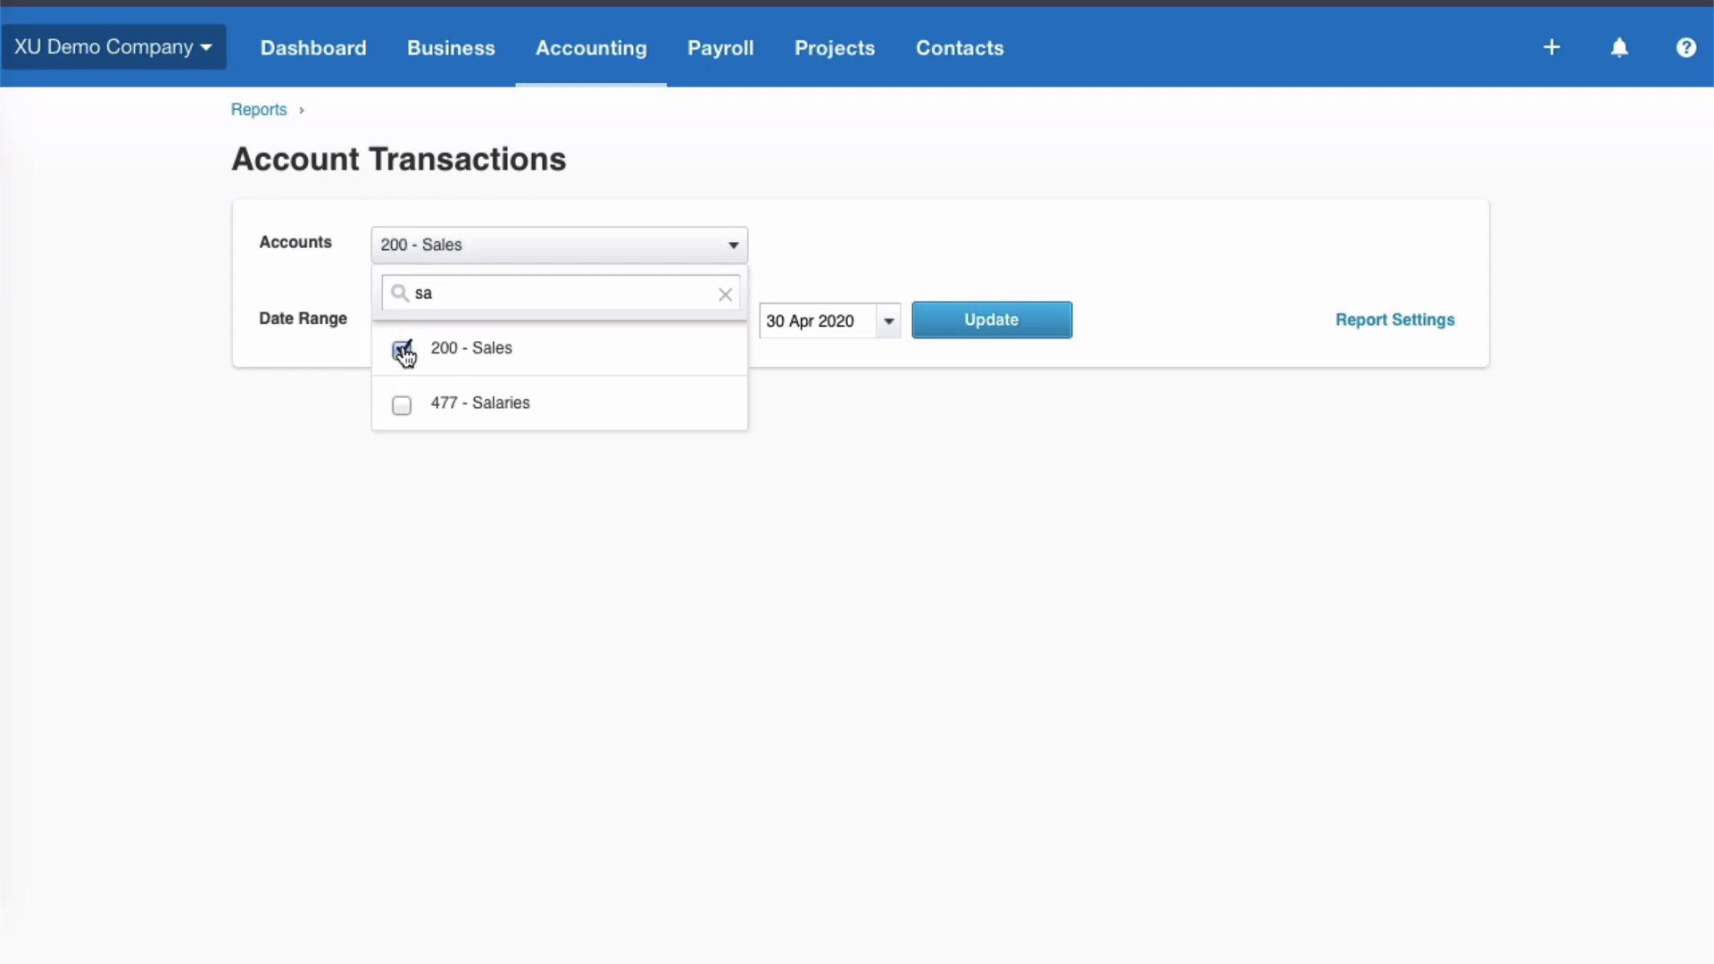
{"action": "left_click", "coordinate": [585, 570]}
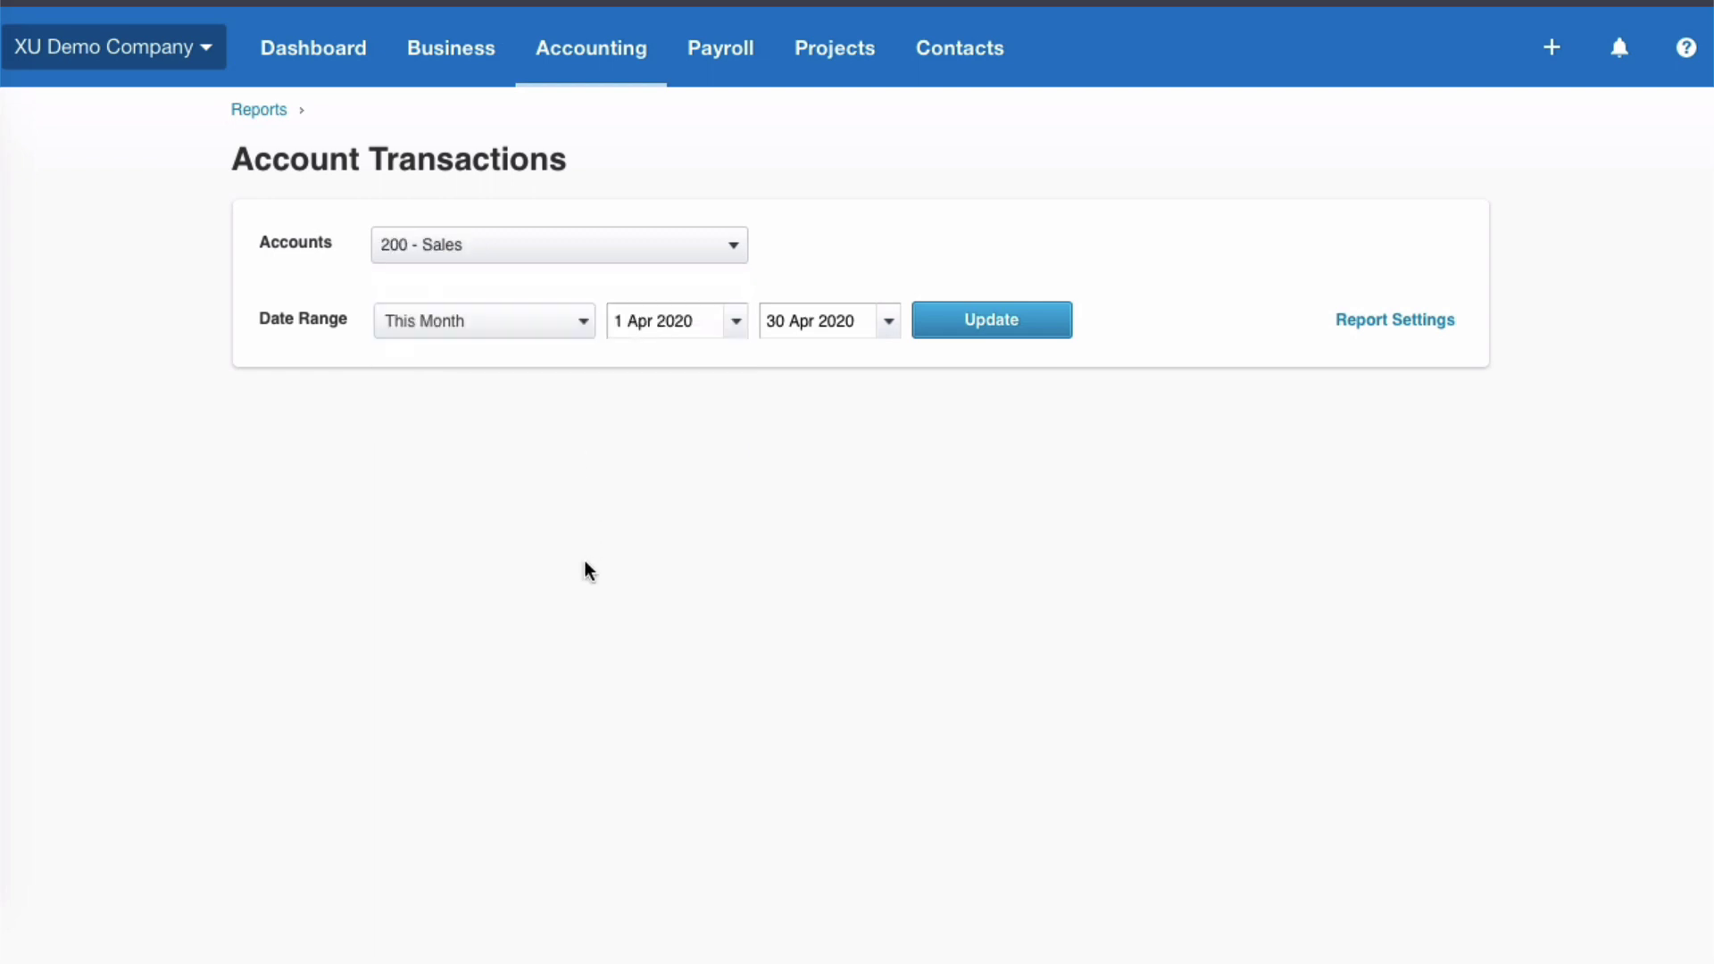
Search 'pu' and add 300 - Purchases to the selected accounts
{"action": "left_click", "coordinate": [740, 253]}
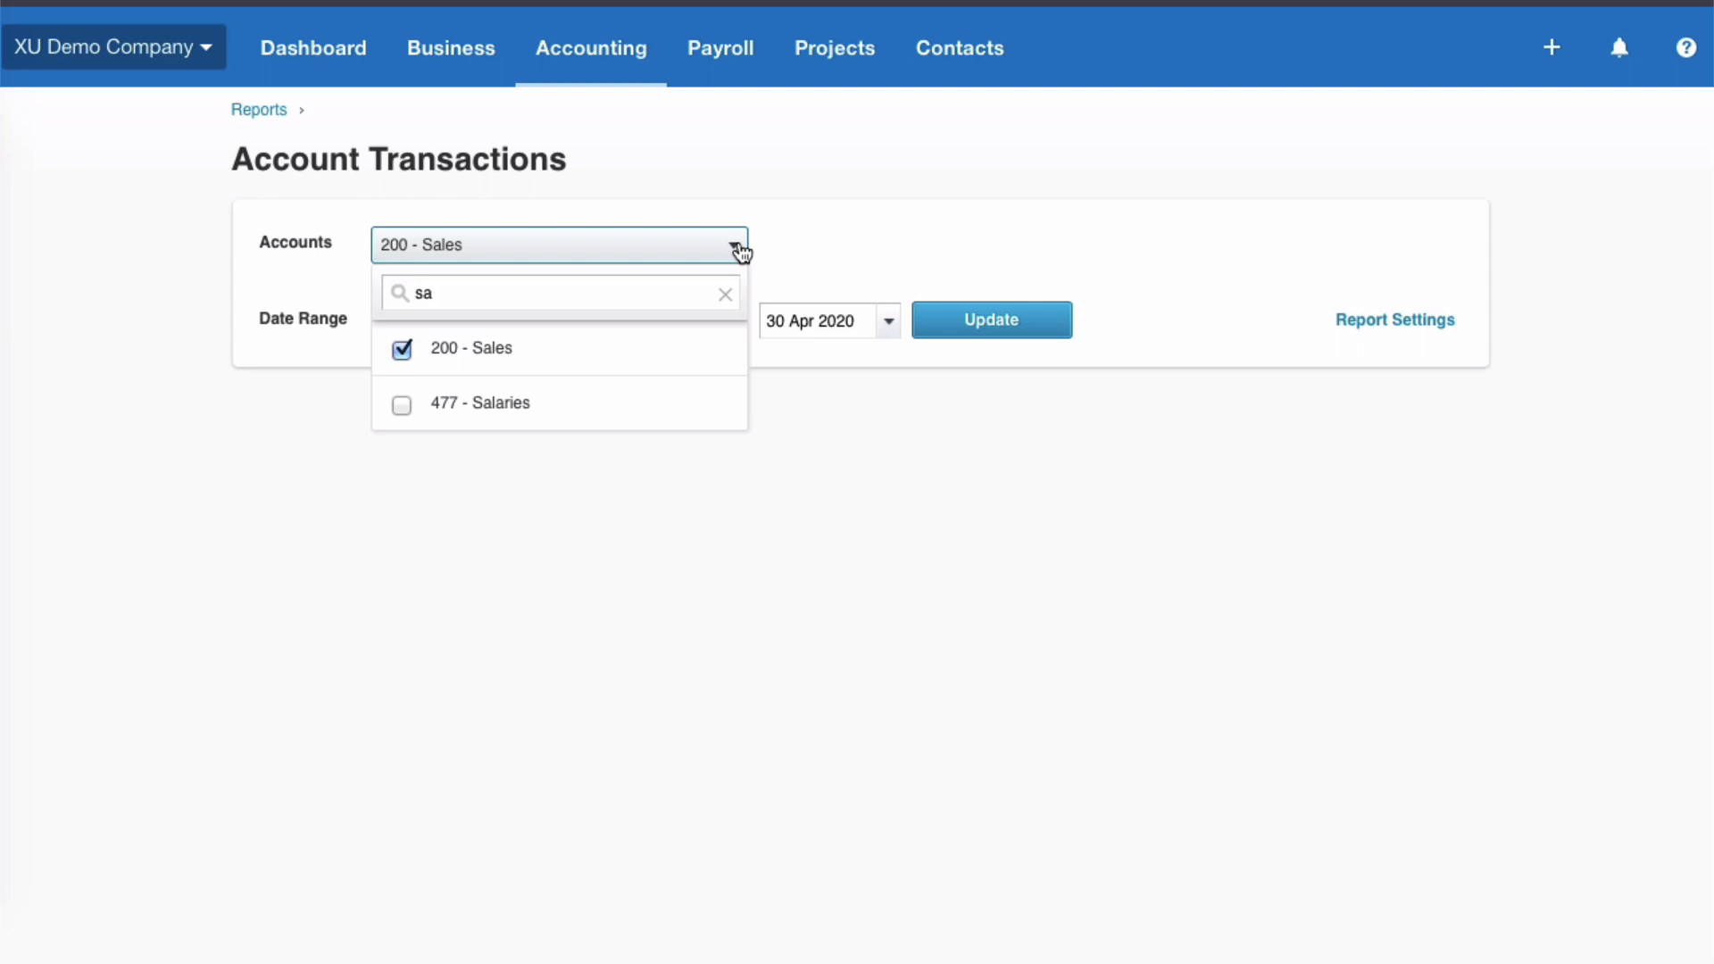
{"action": "left_click", "coordinate": [462, 289]}
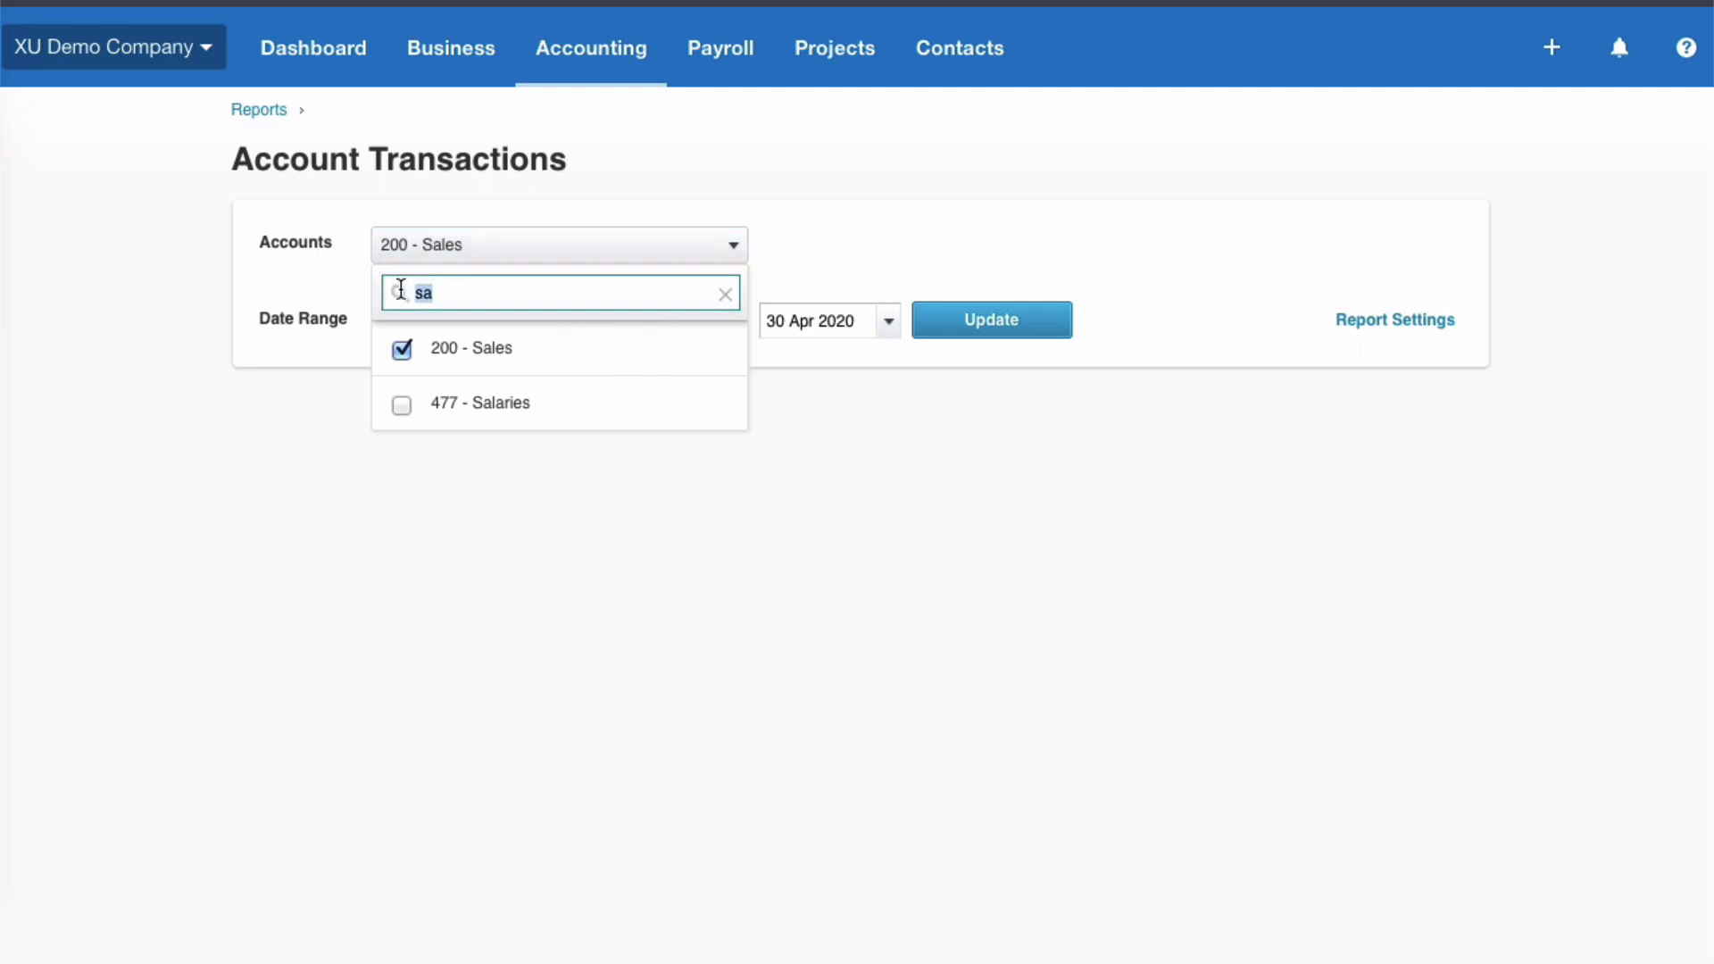
{"action": "type", "text": "pu"}
{"action": "left_click", "coordinate": [402, 404]}
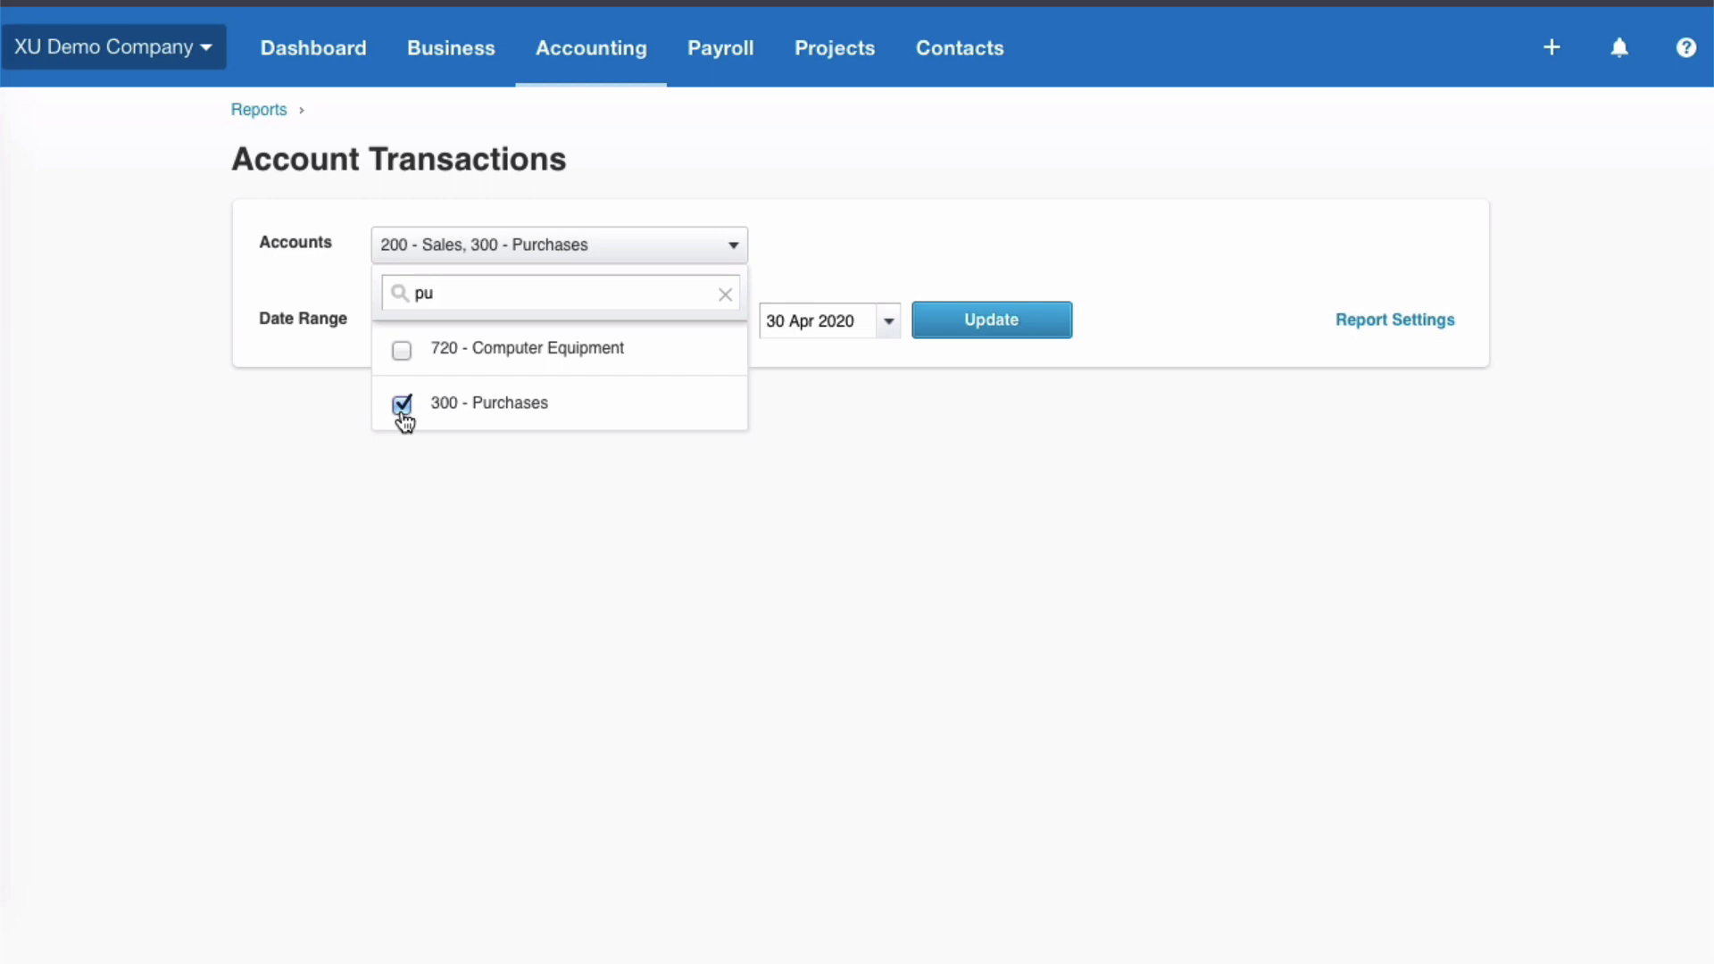
{"action": "left_click", "coordinate": [754, 557]}
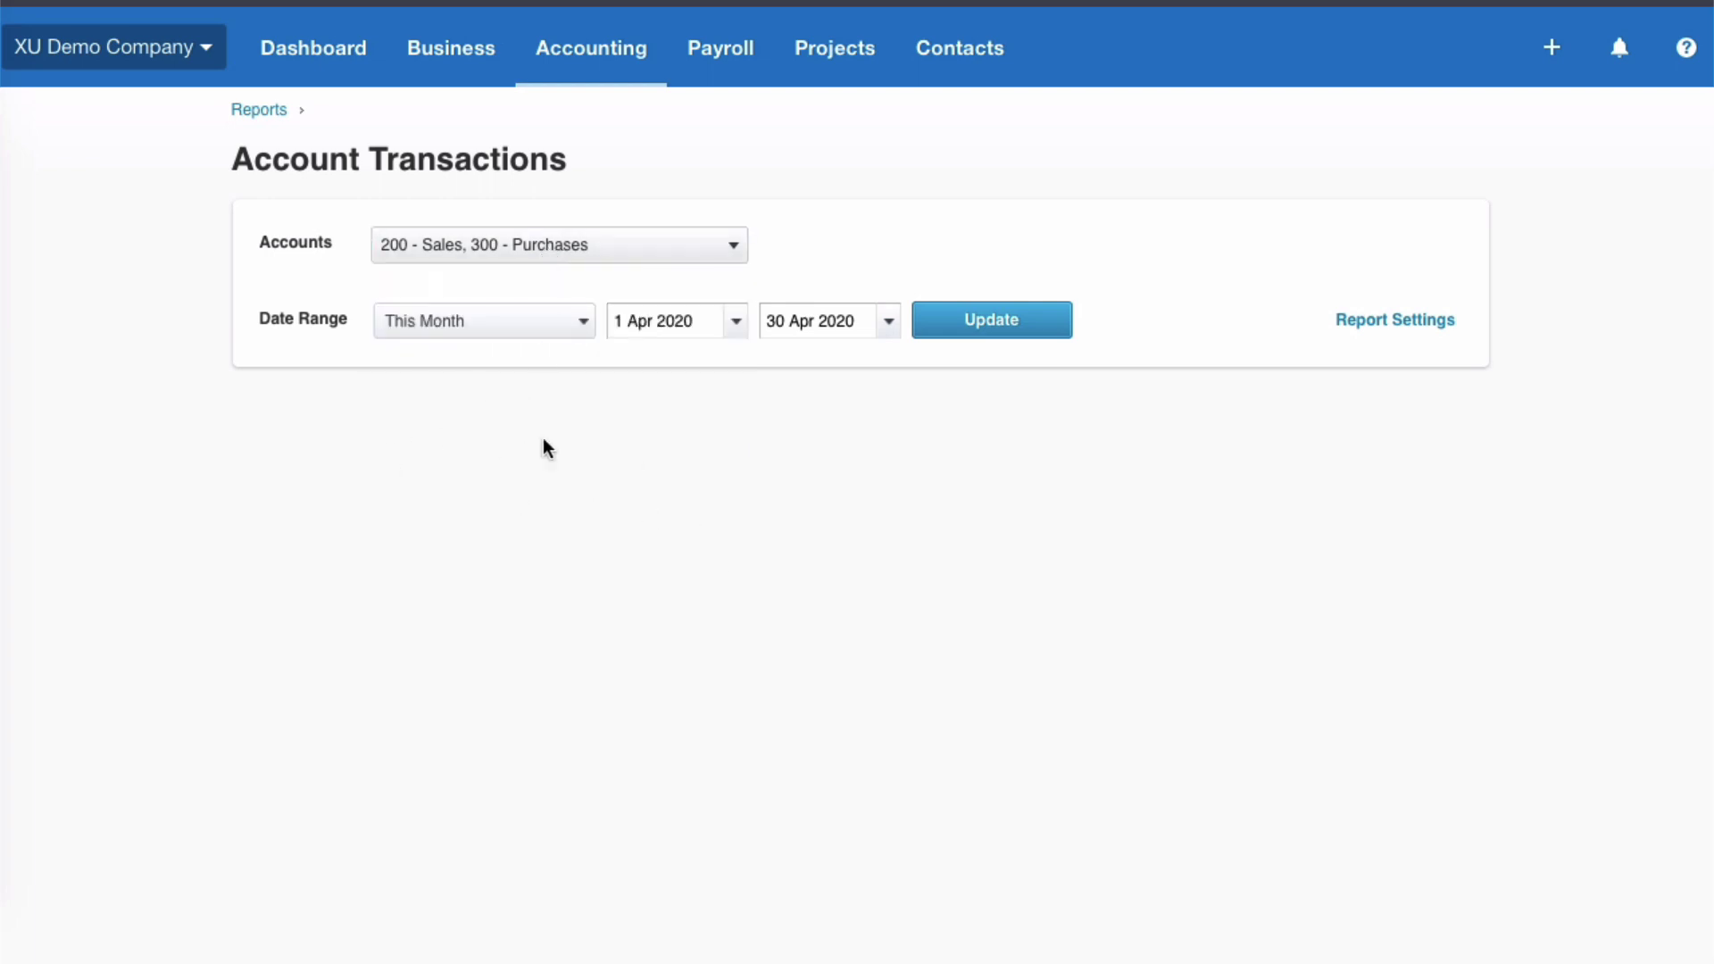
Switch to a Custom date range starting 1 Jan 2020 to 30 Apr 2020 and update
{"action": "left_click", "coordinate": [581, 326]}
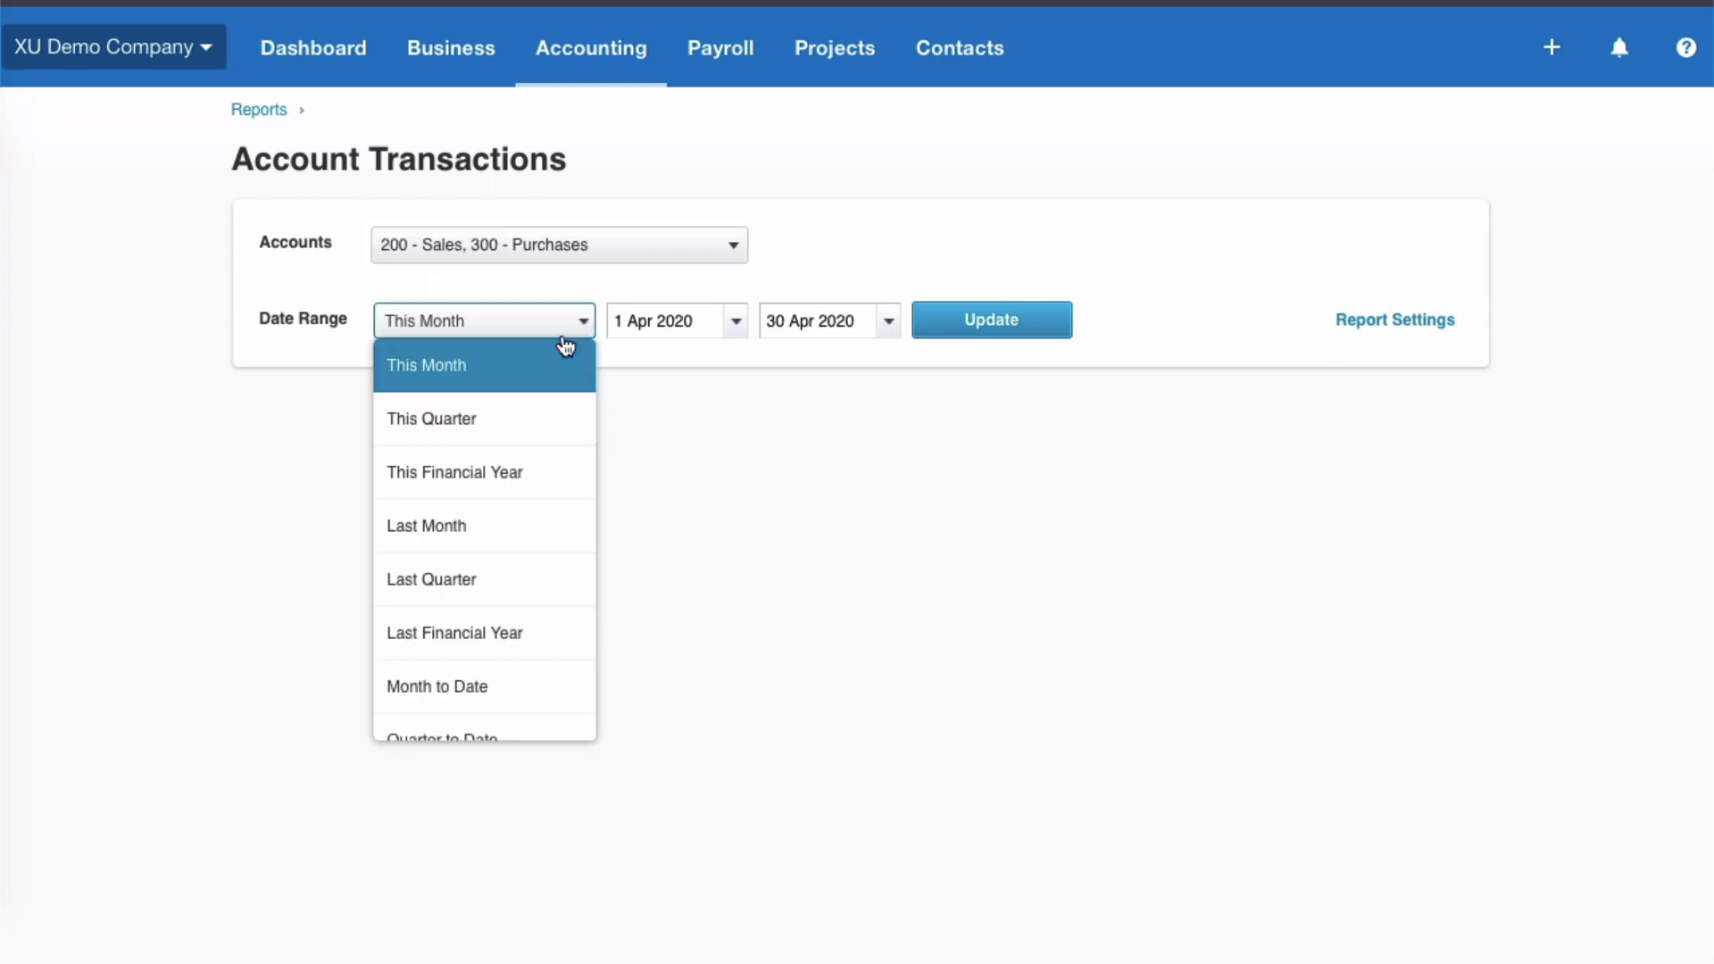
{"action": "scroll", "coordinate": [504, 534], "scroll_direction": "down", "scroll_amount": 3}
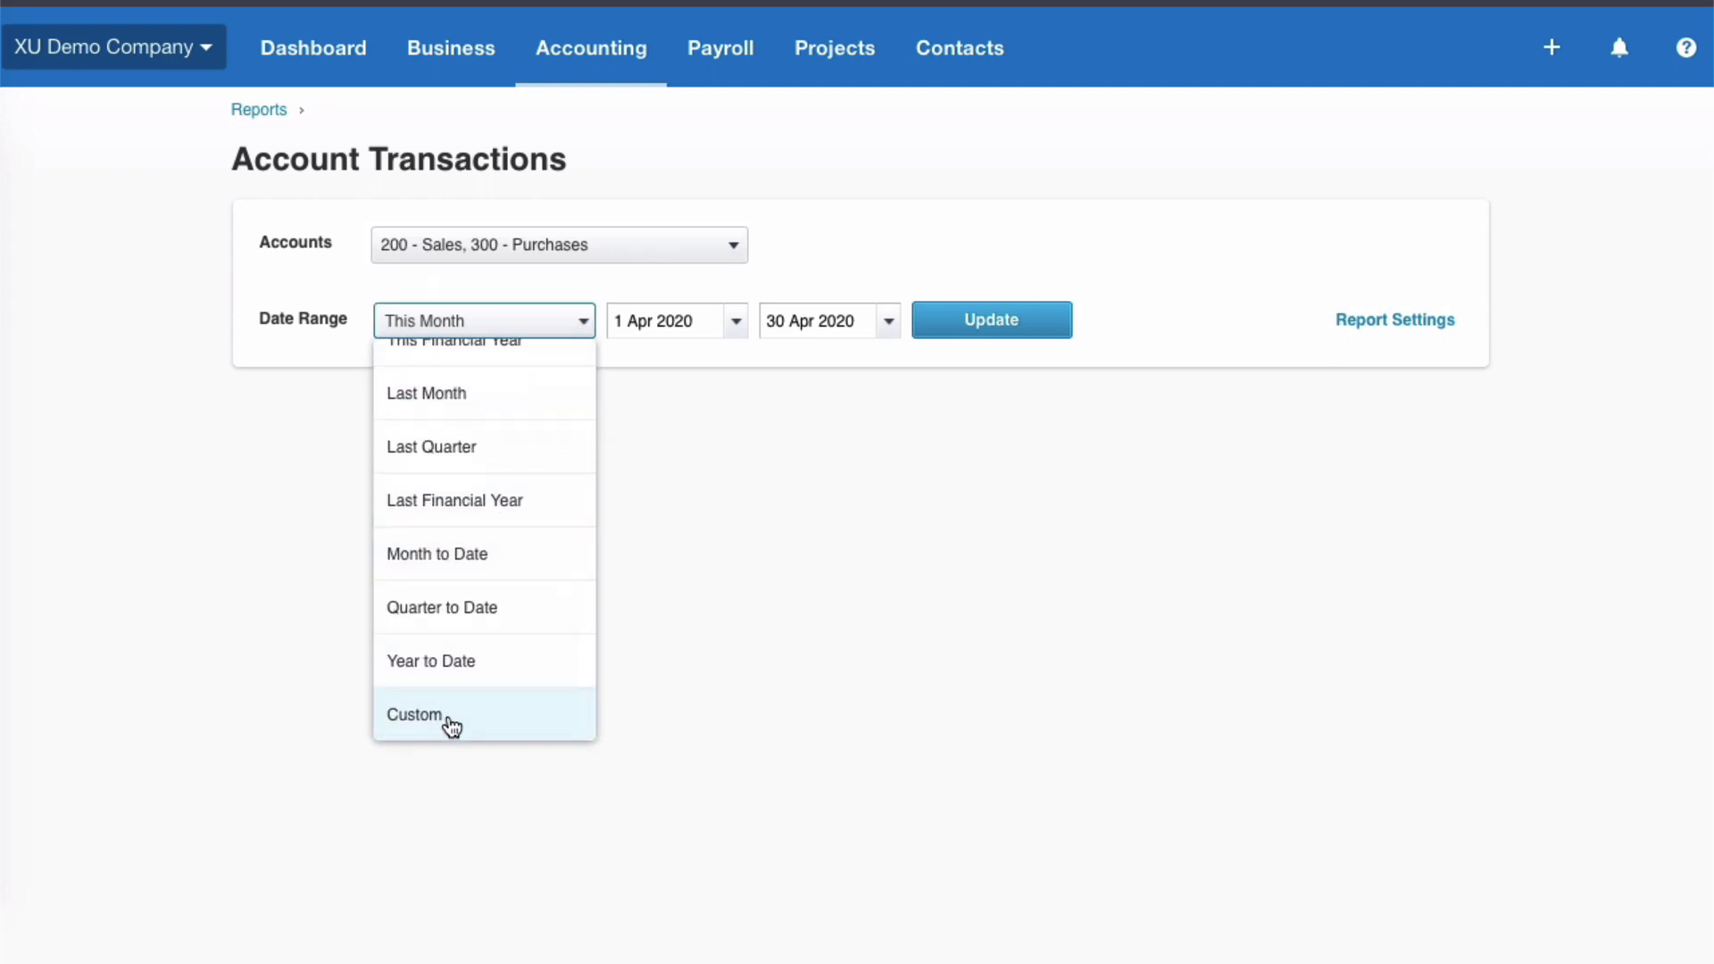
{"action": "left_click", "coordinate": [451, 725]}
{"action": "left_click", "coordinate": [730, 327]}
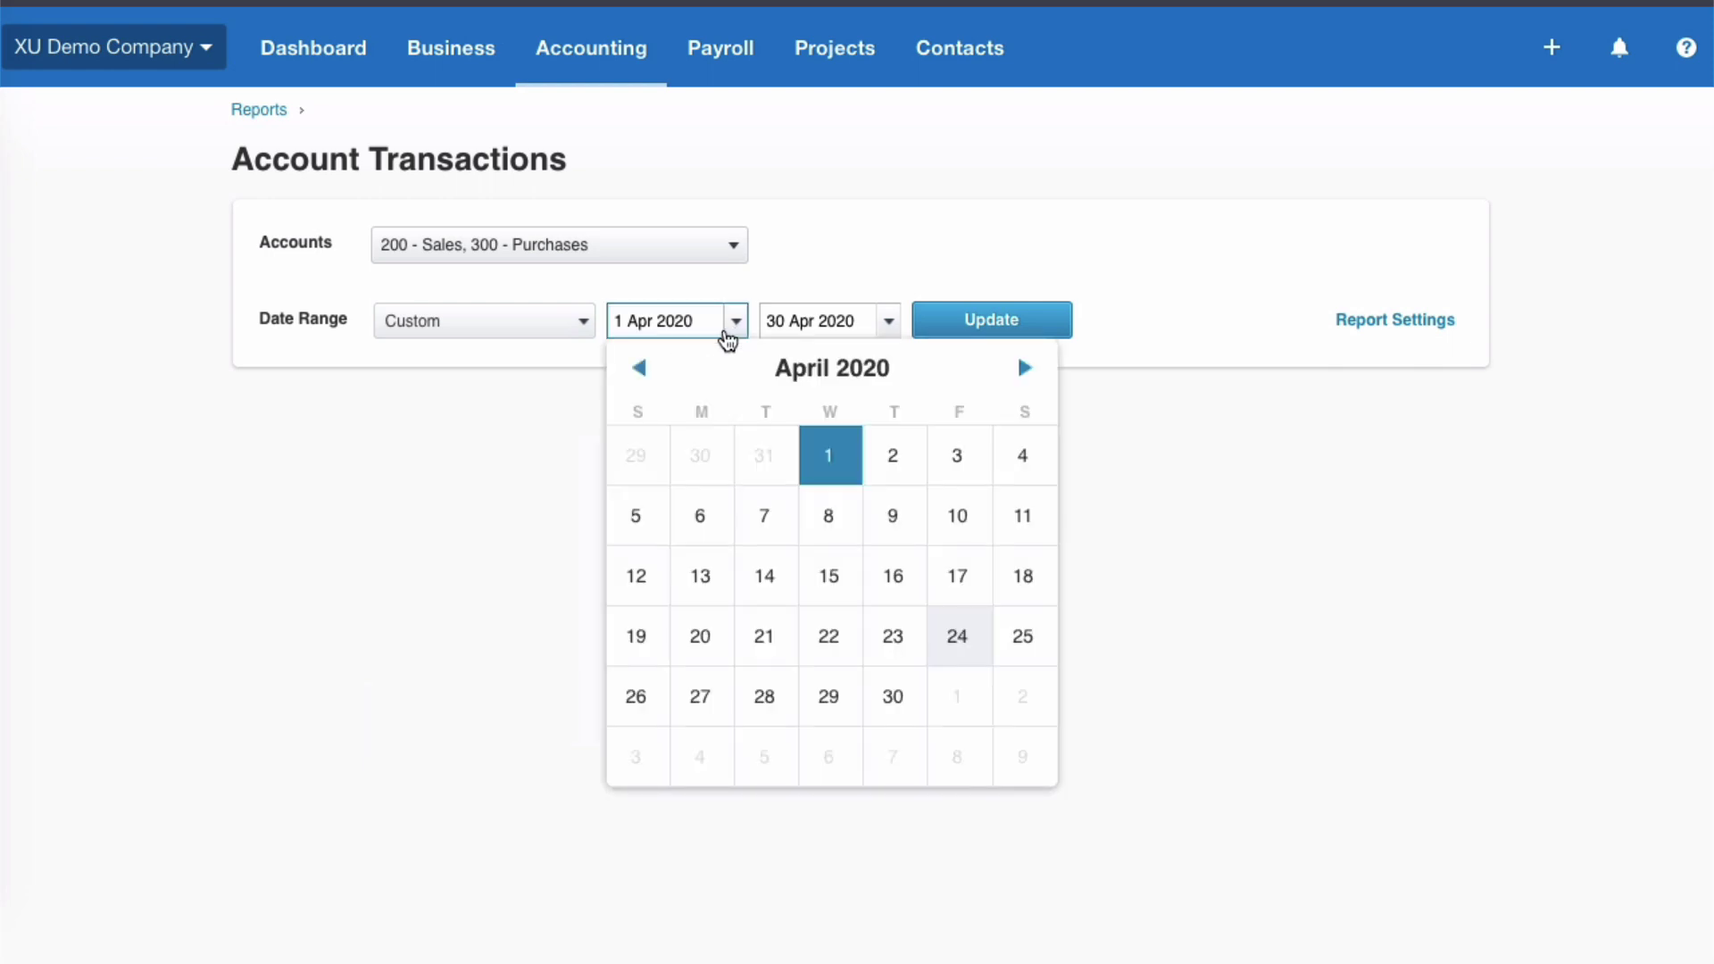
{"action": "left_click", "coordinate": [642, 369]}
{"action": "left_click", "coordinate": [642, 369]}
{"action": "left_click", "coordinate": [642, 369]}
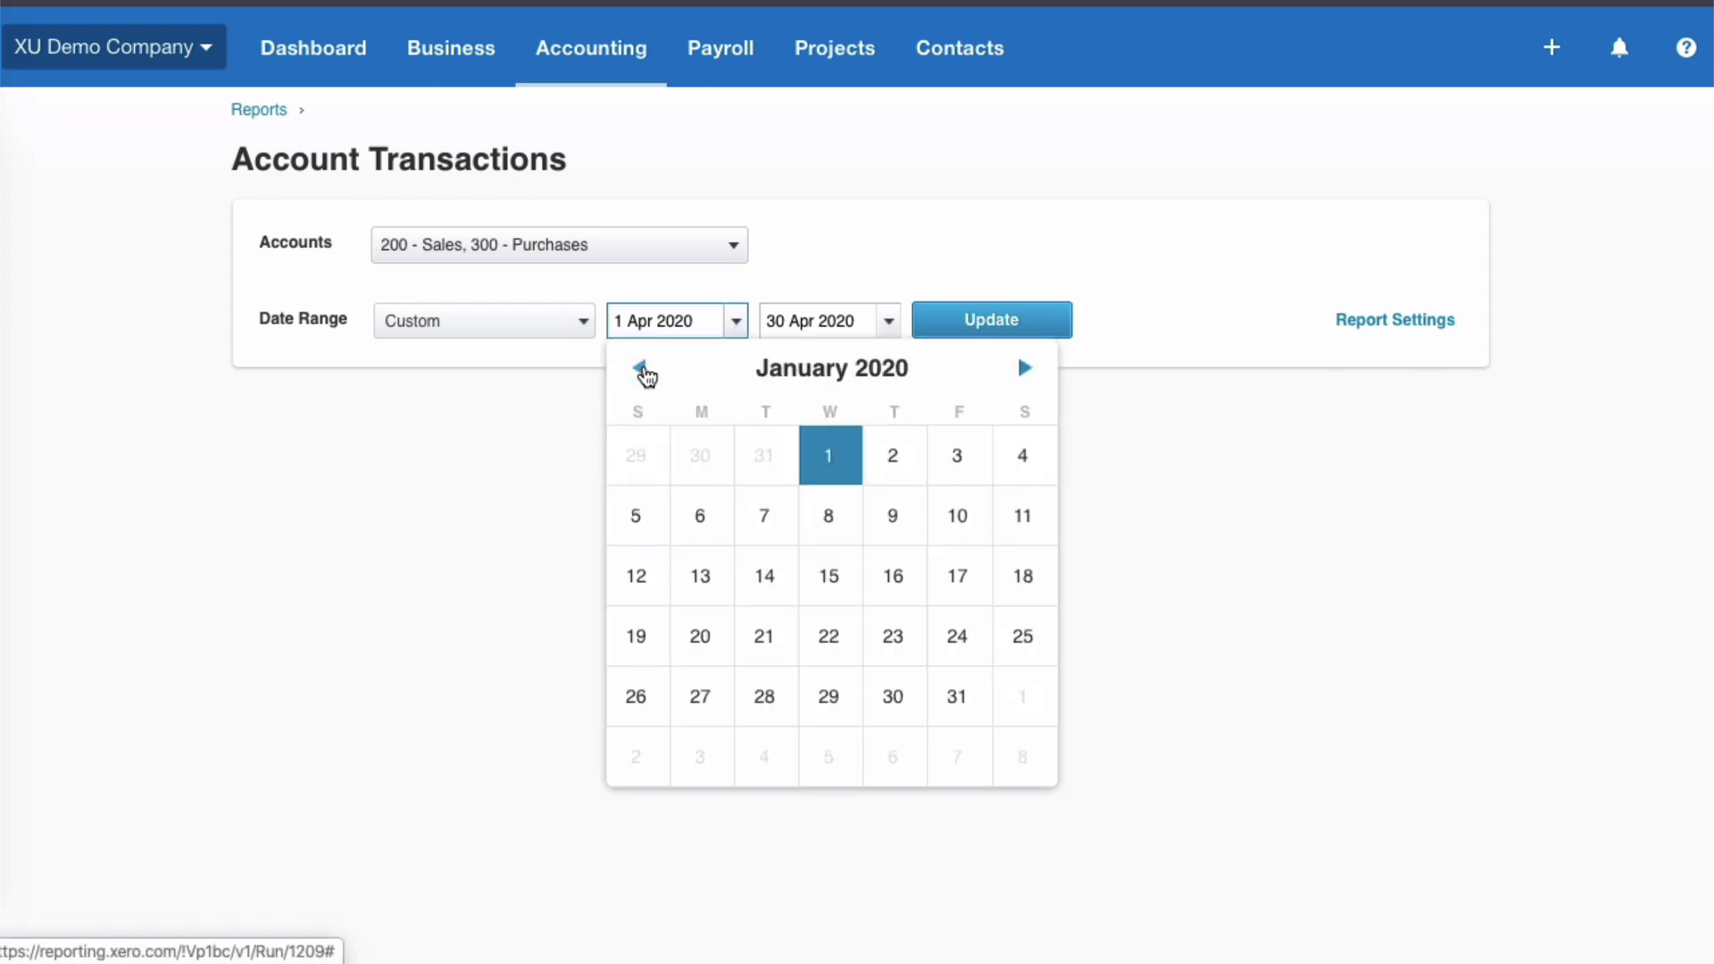
{"action": "left_click", "coordinate": [833, 465]}
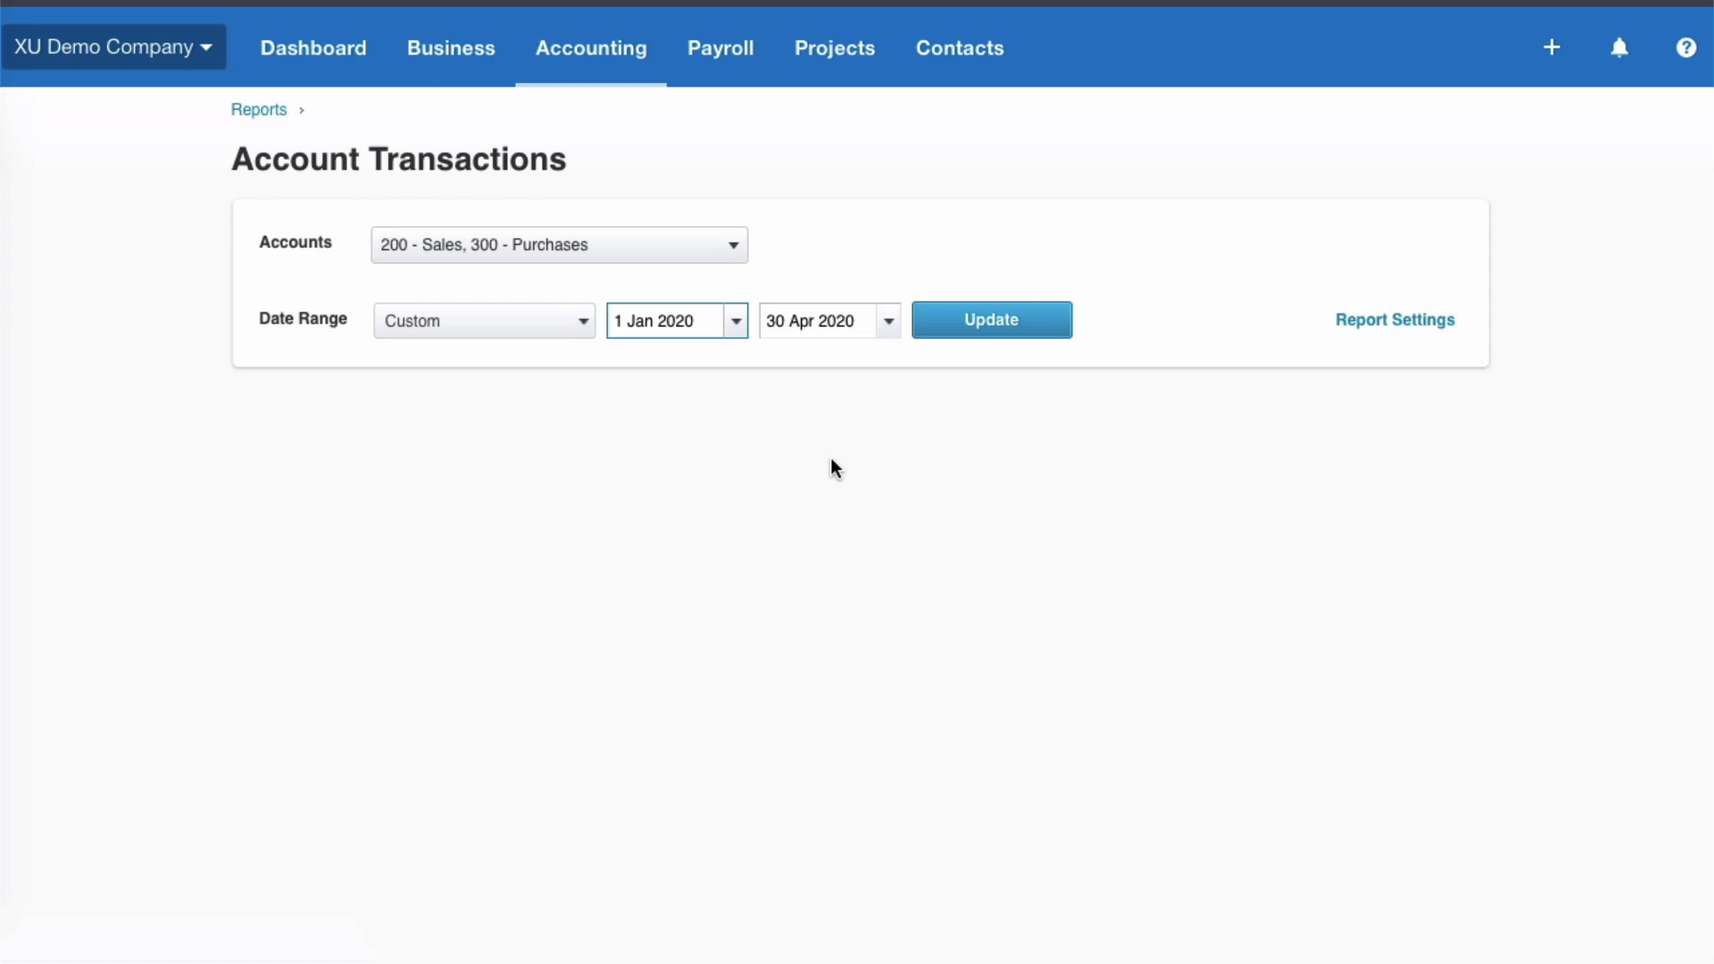
{"action": "left_click", "coordinate": [989, 327]}
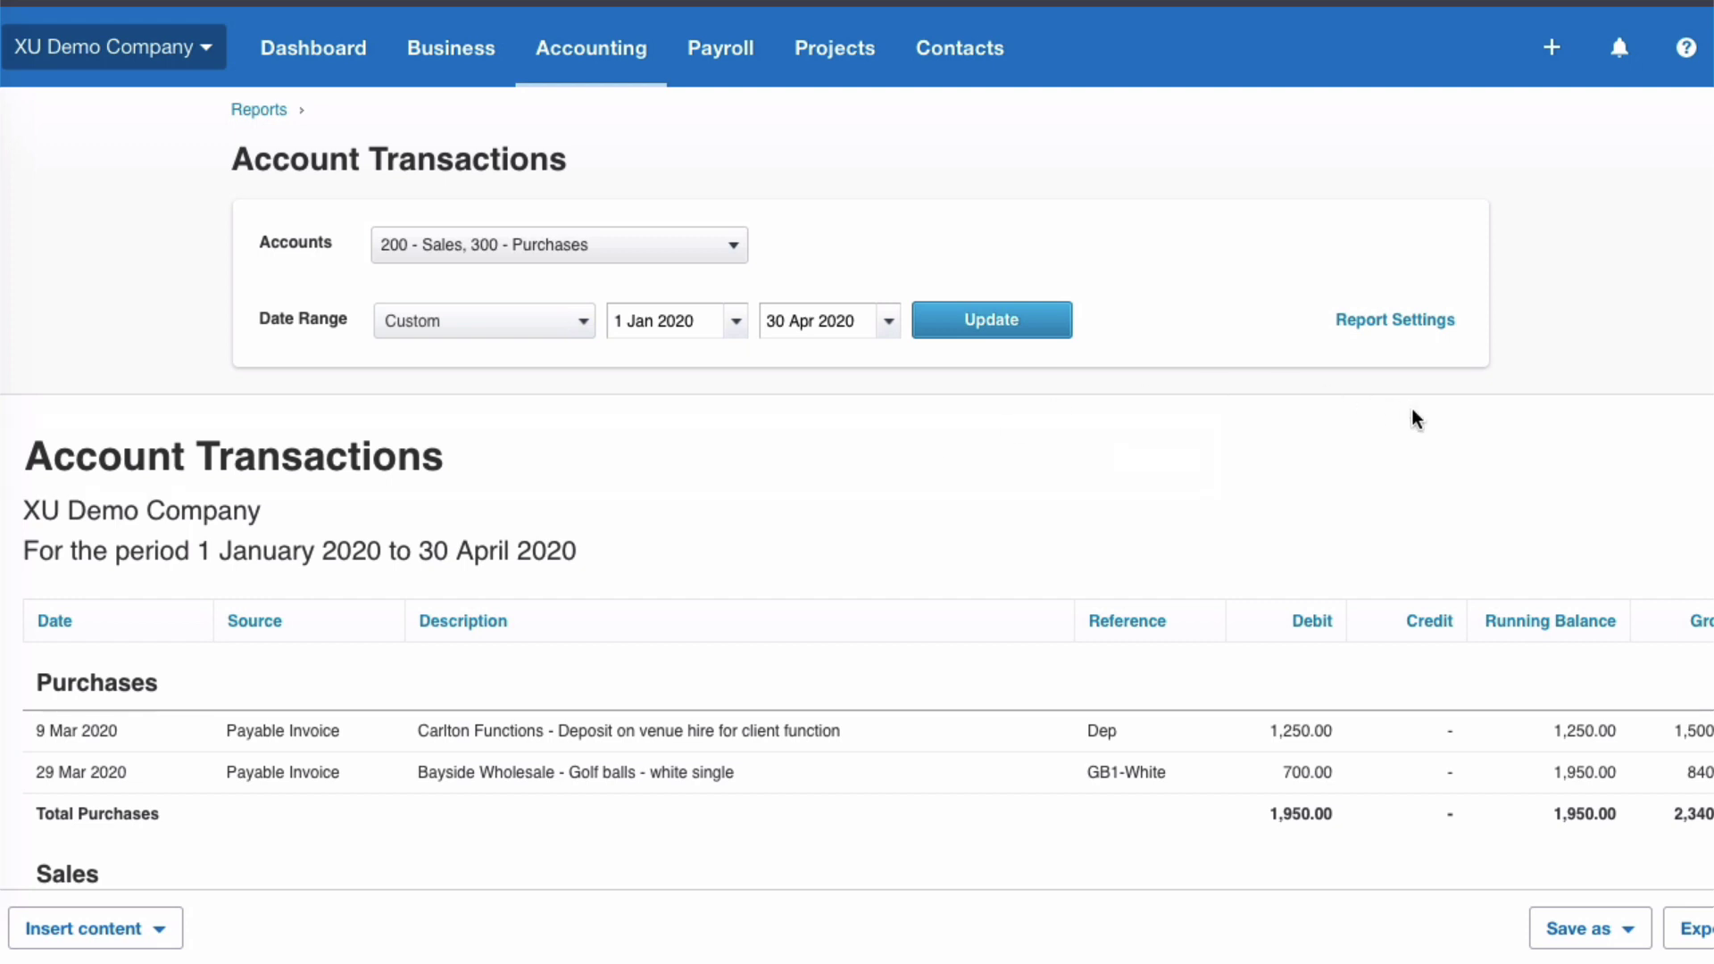
{"action": "left_click", "coordinate": [1409, 323]}
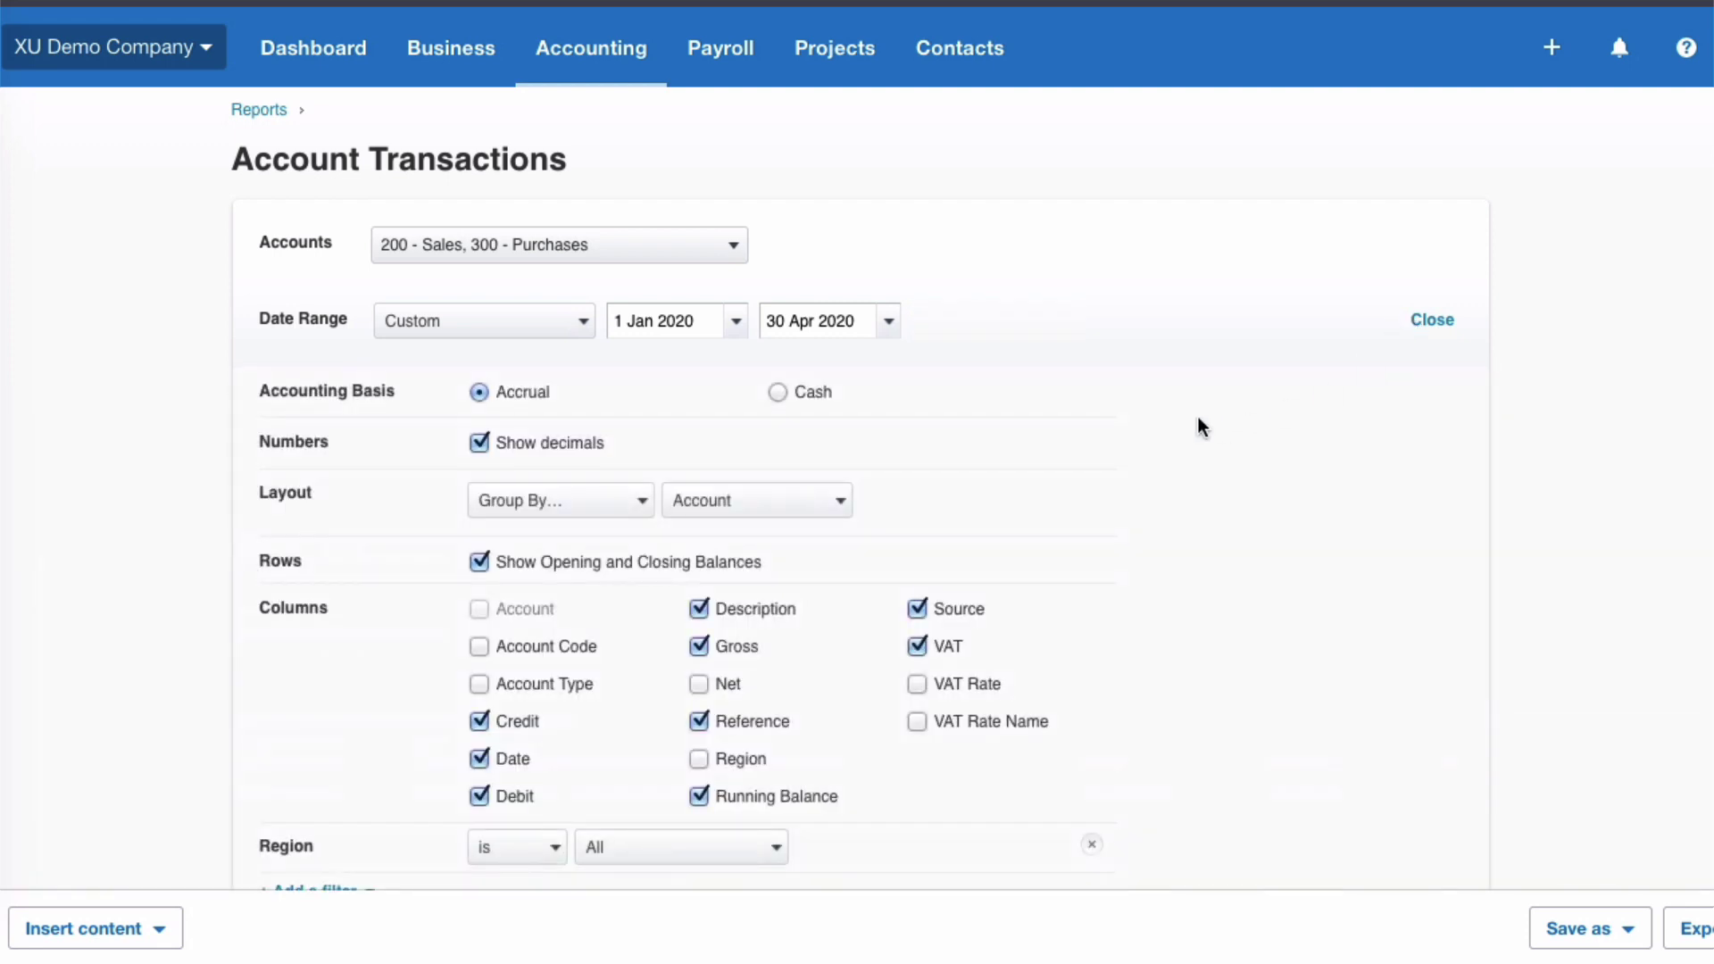
{"action": "scroll", "coordinate": [1199, 412], "scroll_direction": "down", "scroll_amount": 3}
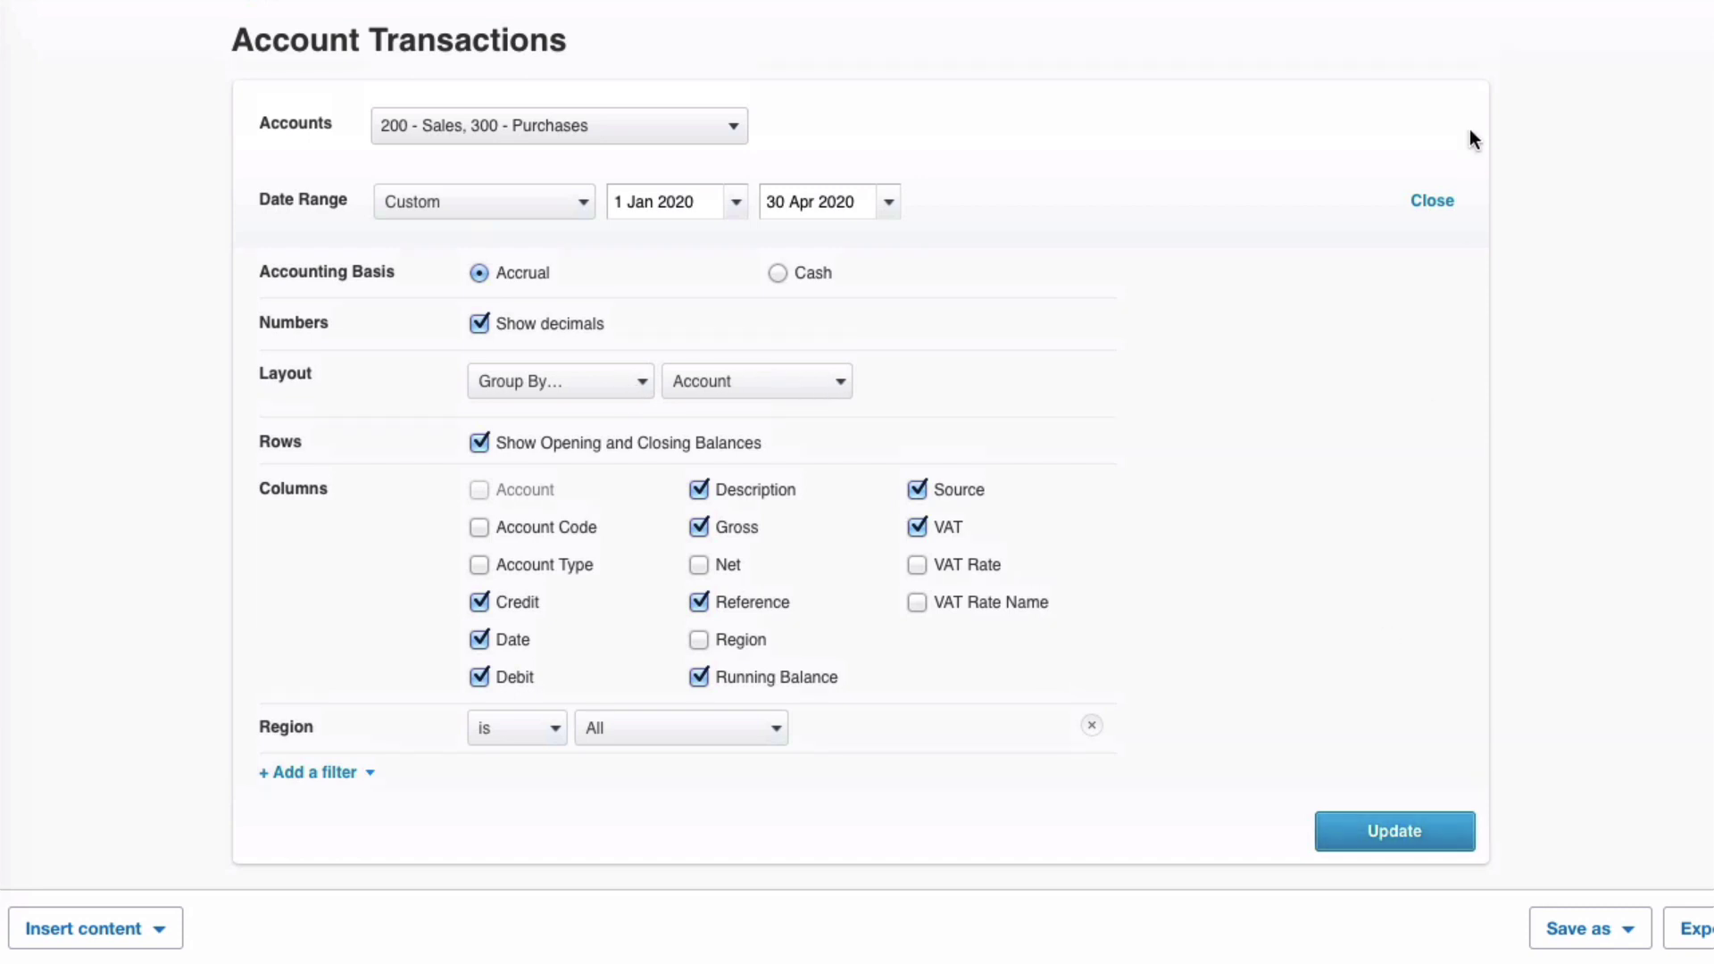
{"action": "left_click", "coordinate": [1432, 202]}
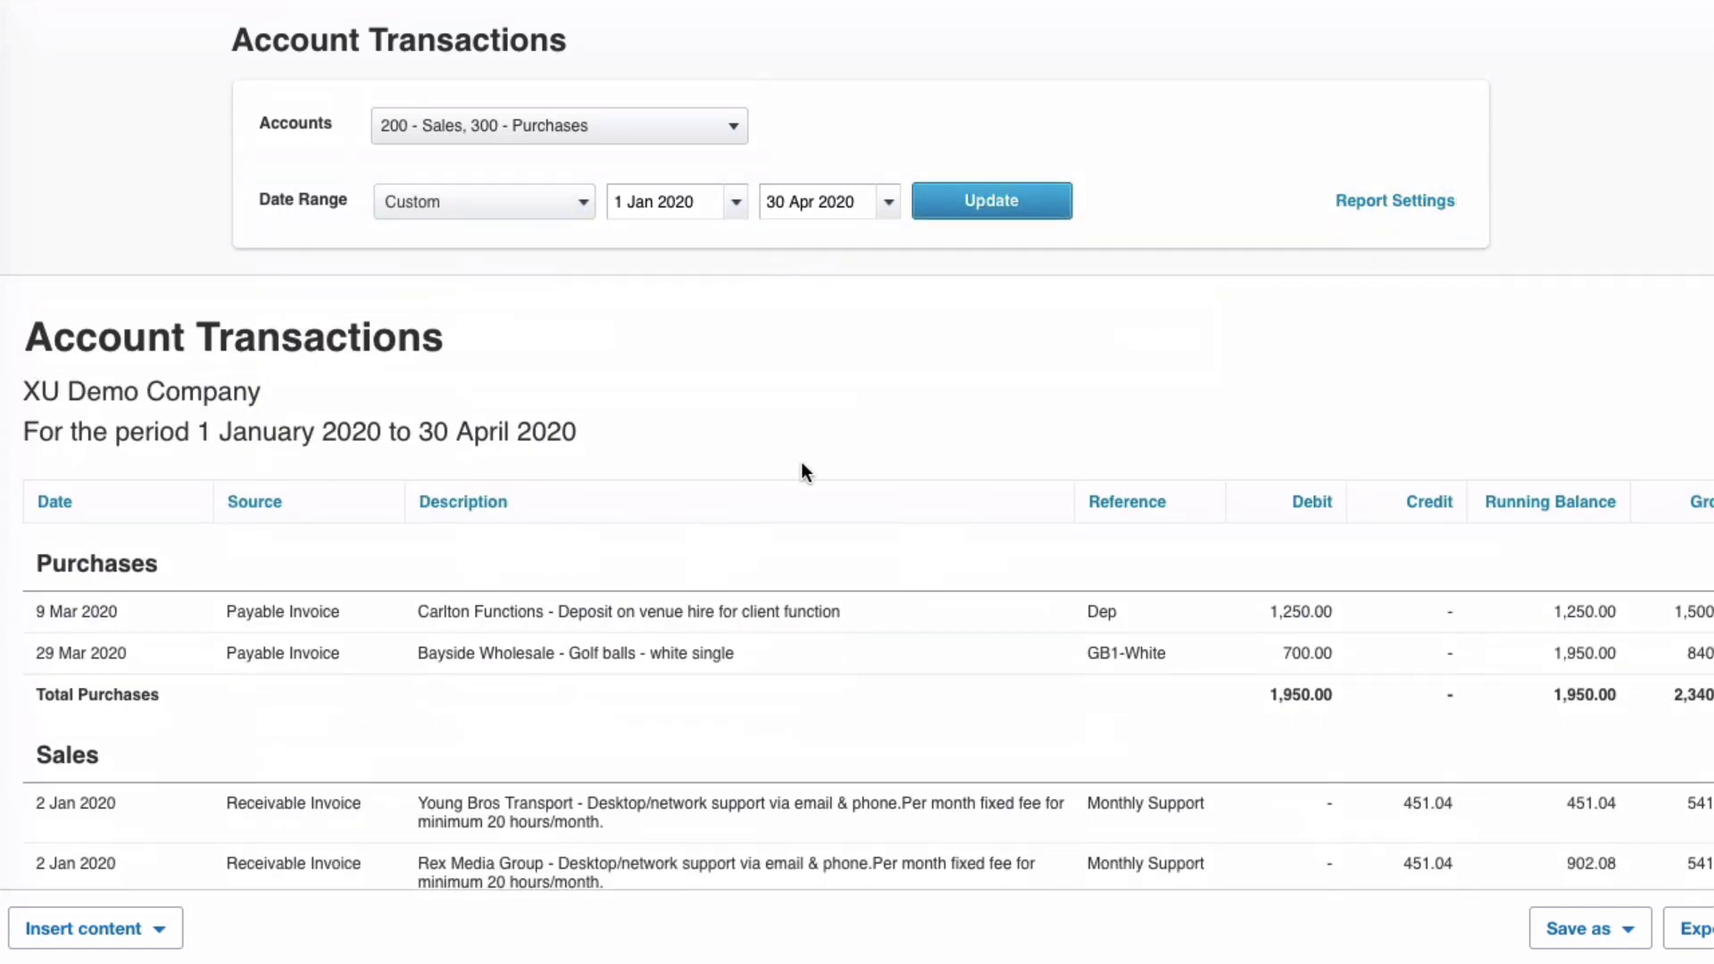
{"action": "scroll", "coordinate": [800, 460], "scroll_direction": "down", "scroll_amount": 5}
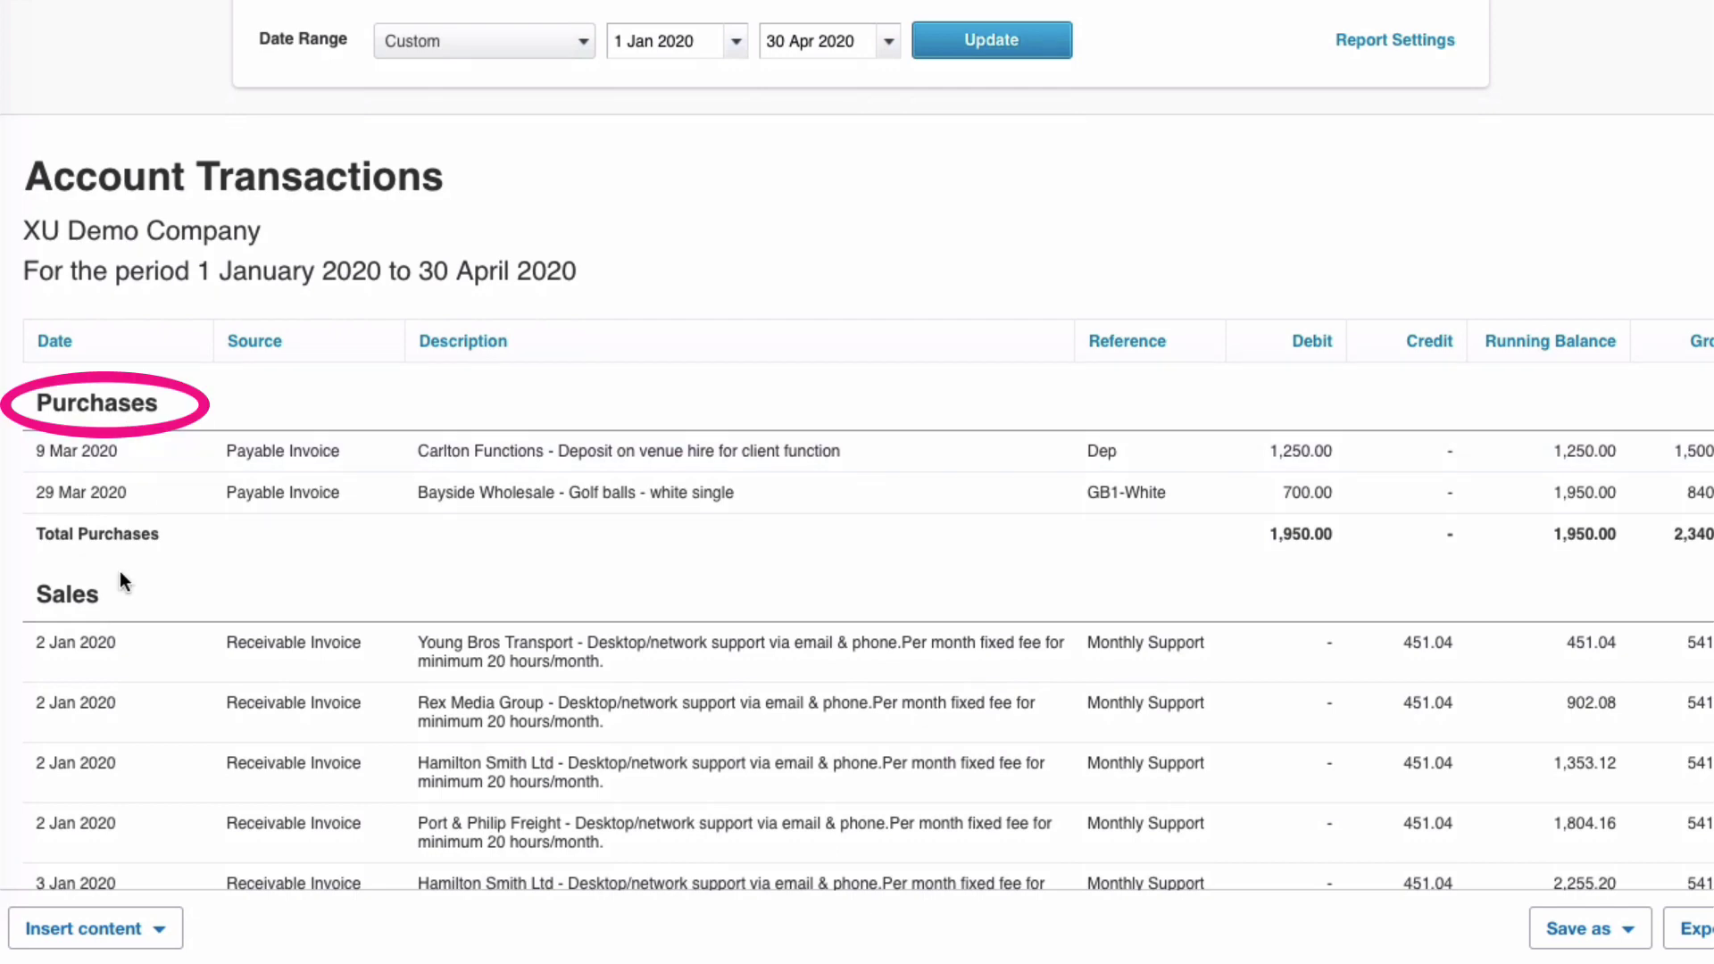
{"action": "scroll", "coordinate": [123, 603], "scroll_direction": "up", "scroll_amount": 5}
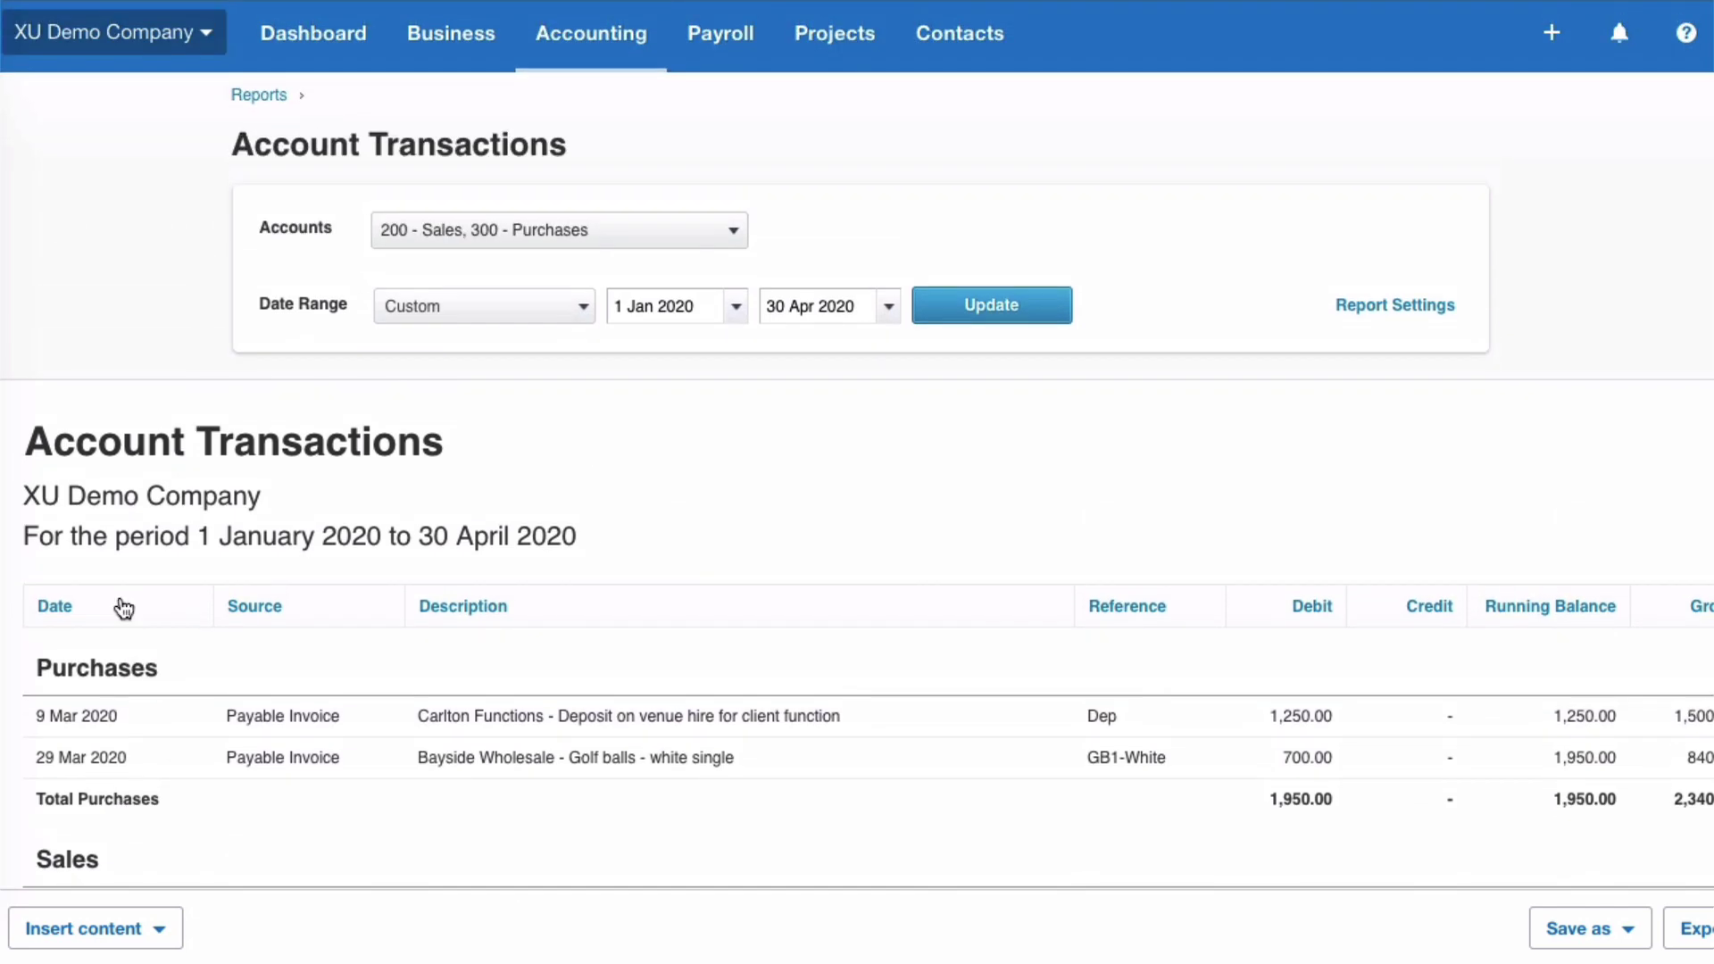
In Report Settings, untick the Source column (Running Balance off too) and update the report
{"action": "left_click", "coordinate": [1404, 308]}
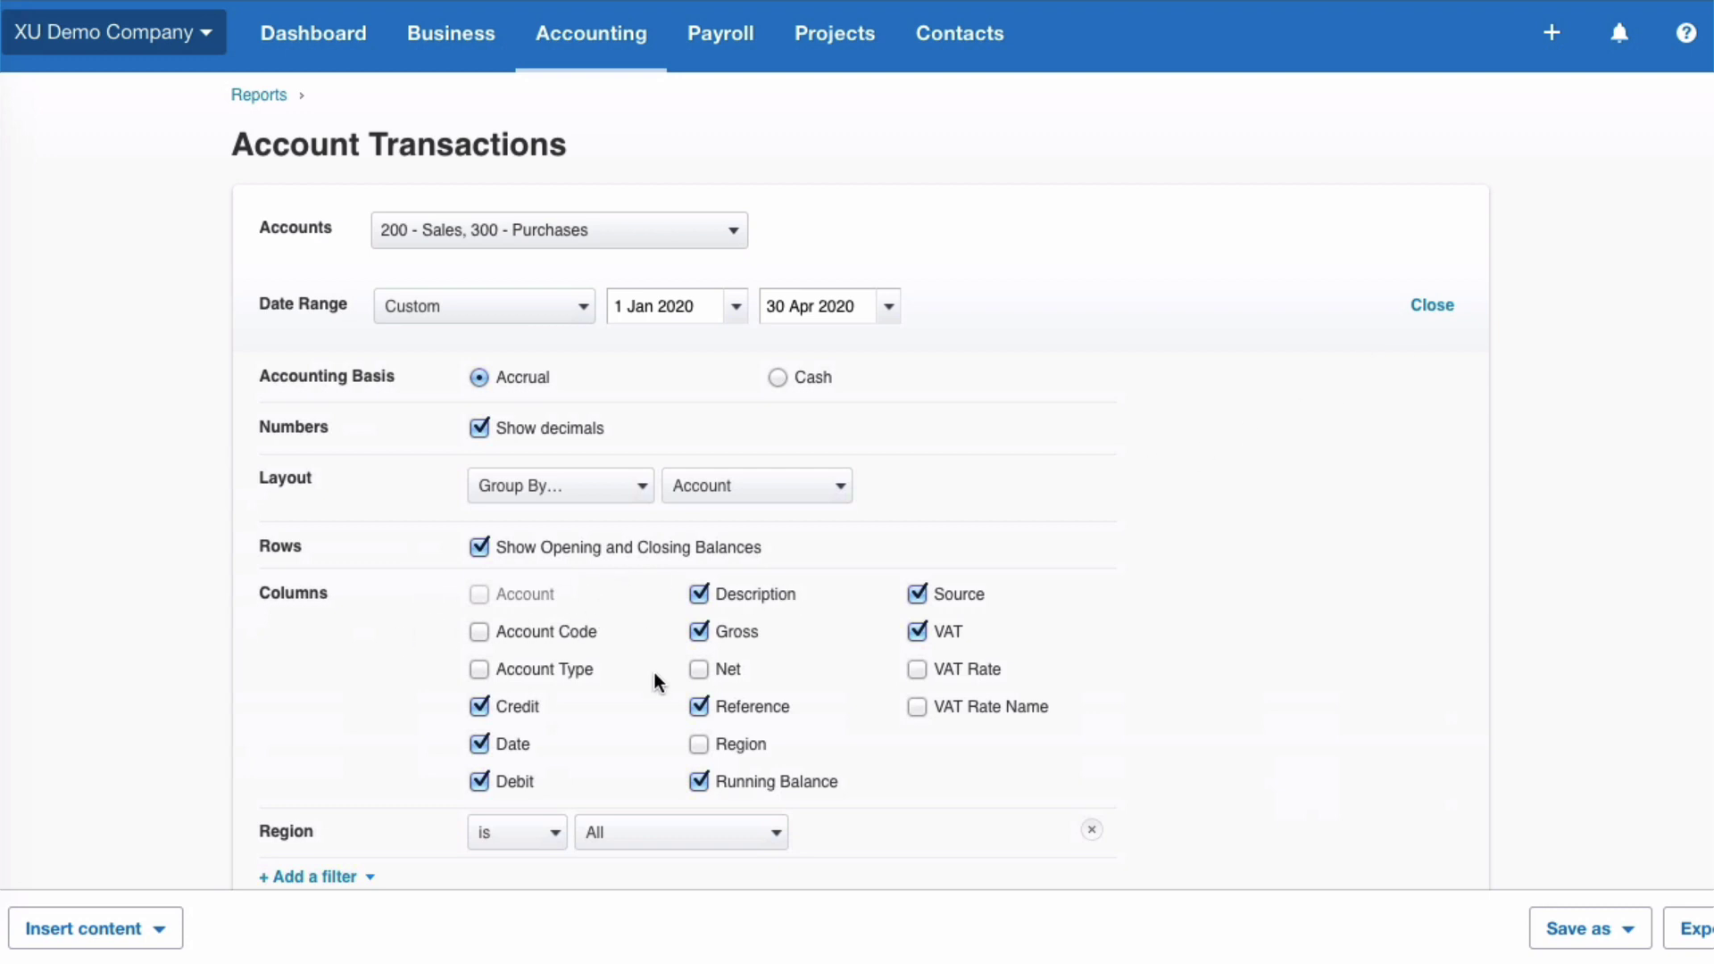
{"action": "scroll", "coordinate": [656, 672], "scroll_direction": "down", "scroll_amount": 2}
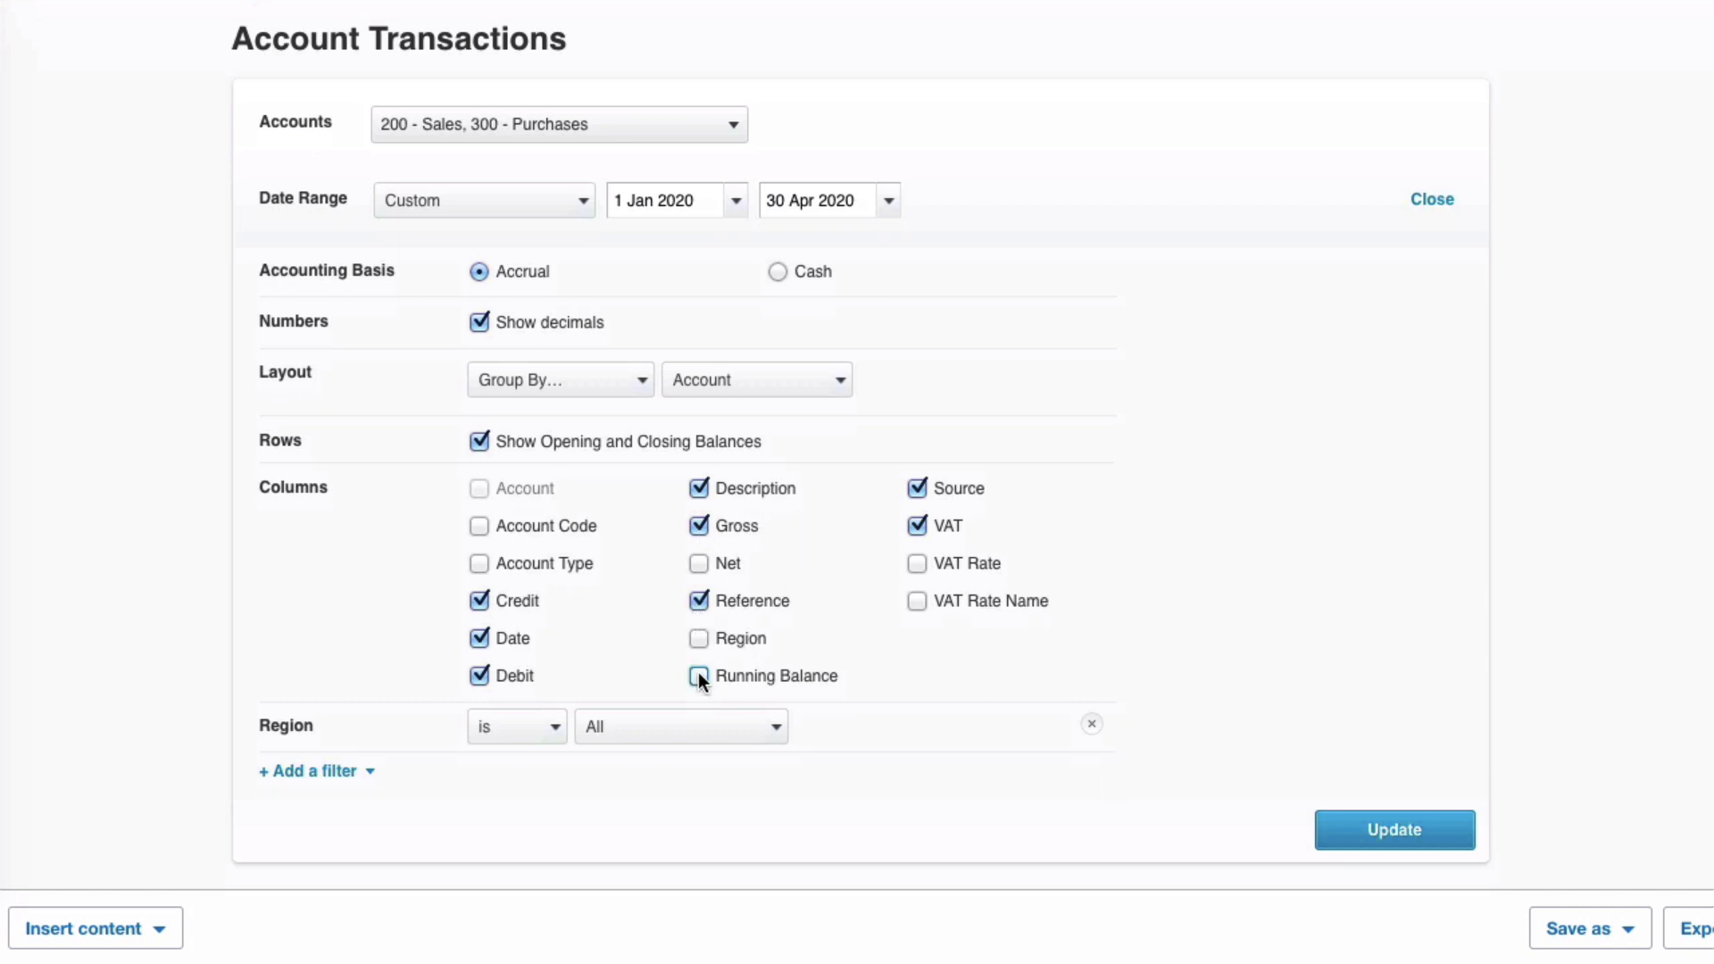
{"action": "left_click", "coordinate": [916, 489]}
{"action": "scroll", "coordinate": [1348, 759], "scroll_direction": "down", "scroll_amount": 1}
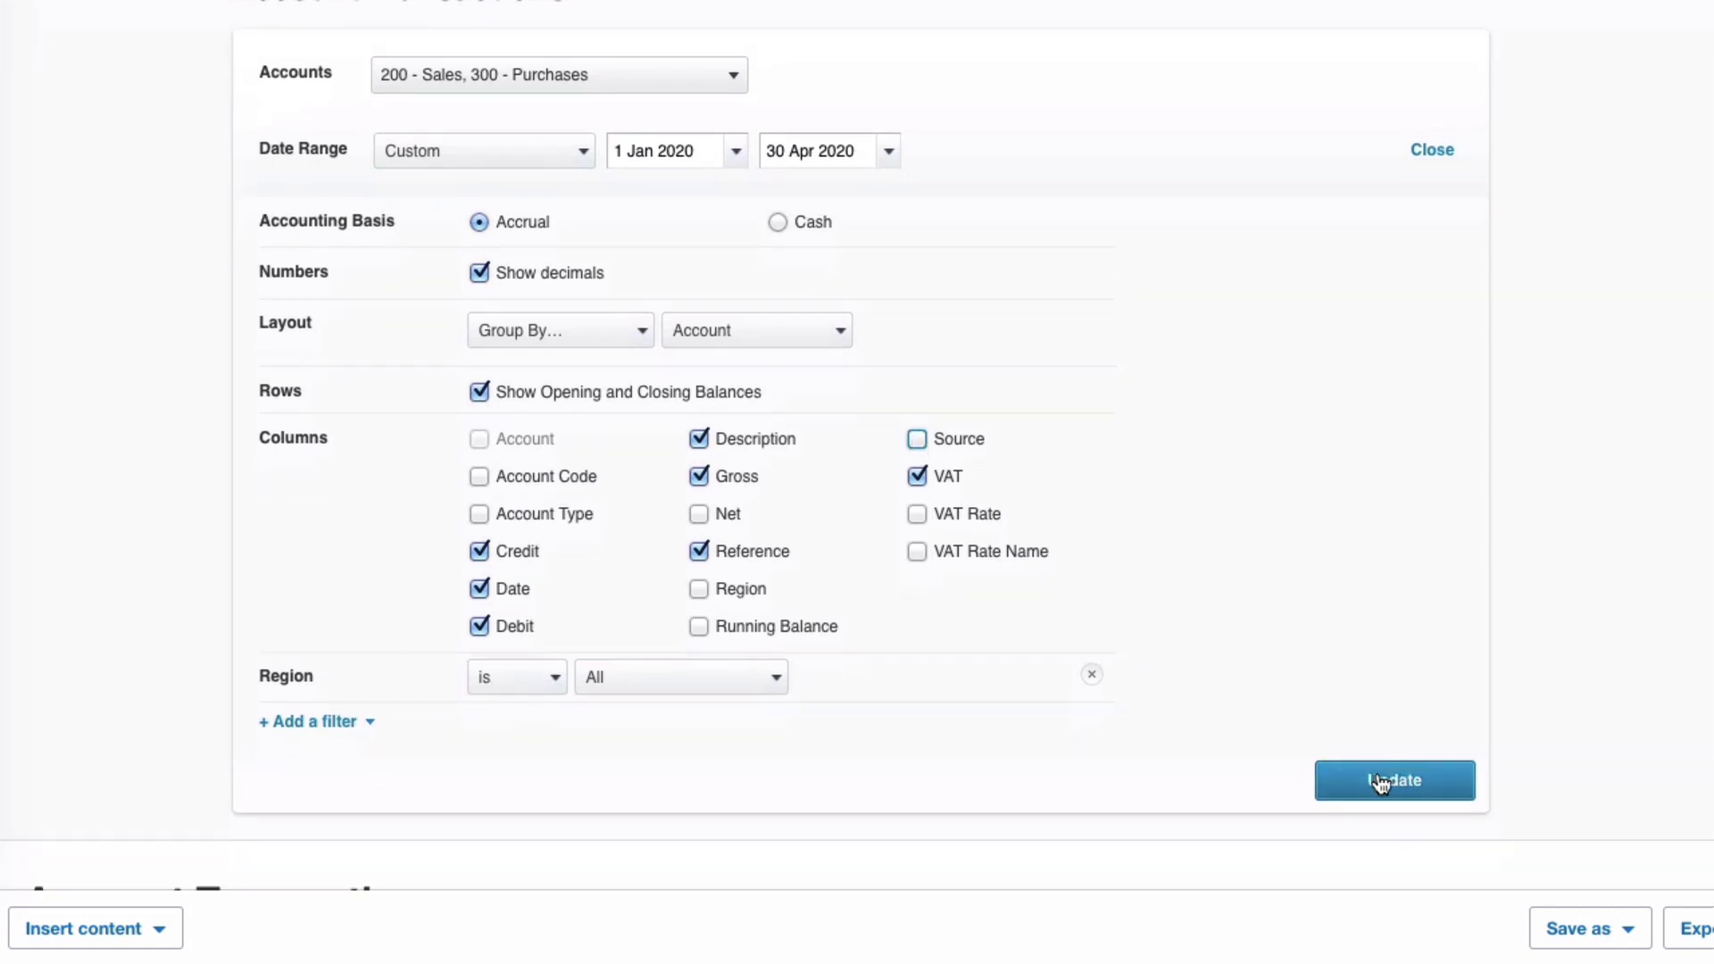
{"action": "left_click", "coordinate": [1379, 780]}
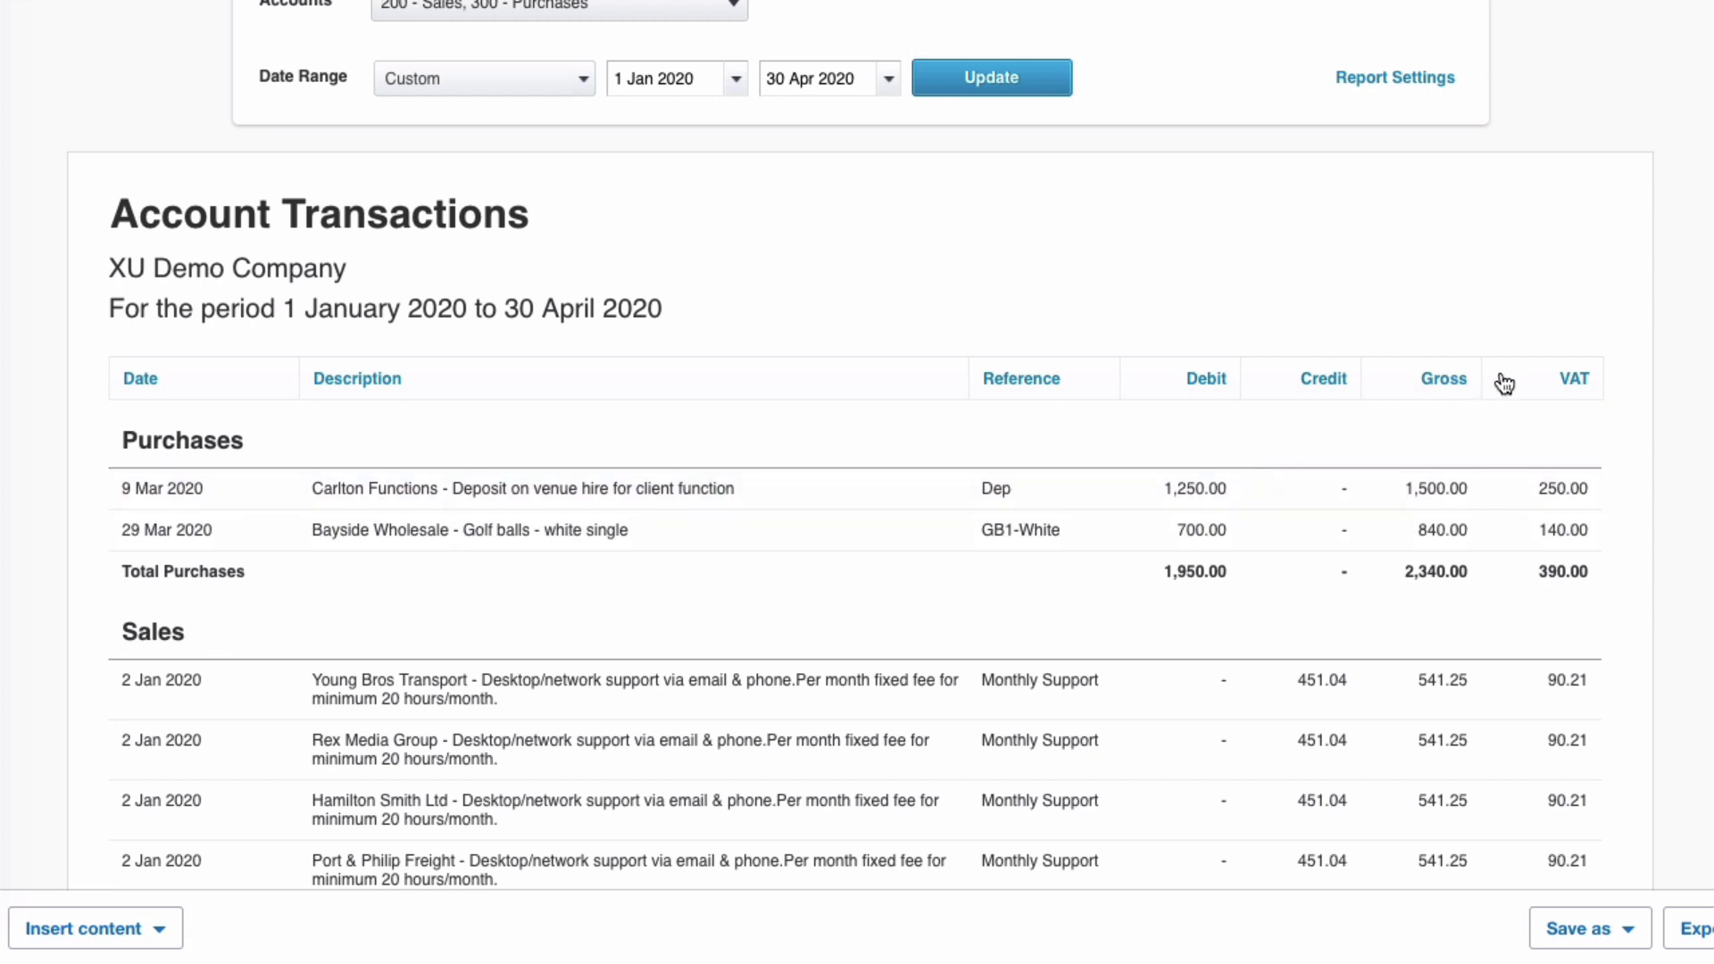
Drag the VAT column header left so it sits before Gross
{"action": "left_click_drag", "start_coordinate": [1539, 383], "coordinate": [1433, 375]}
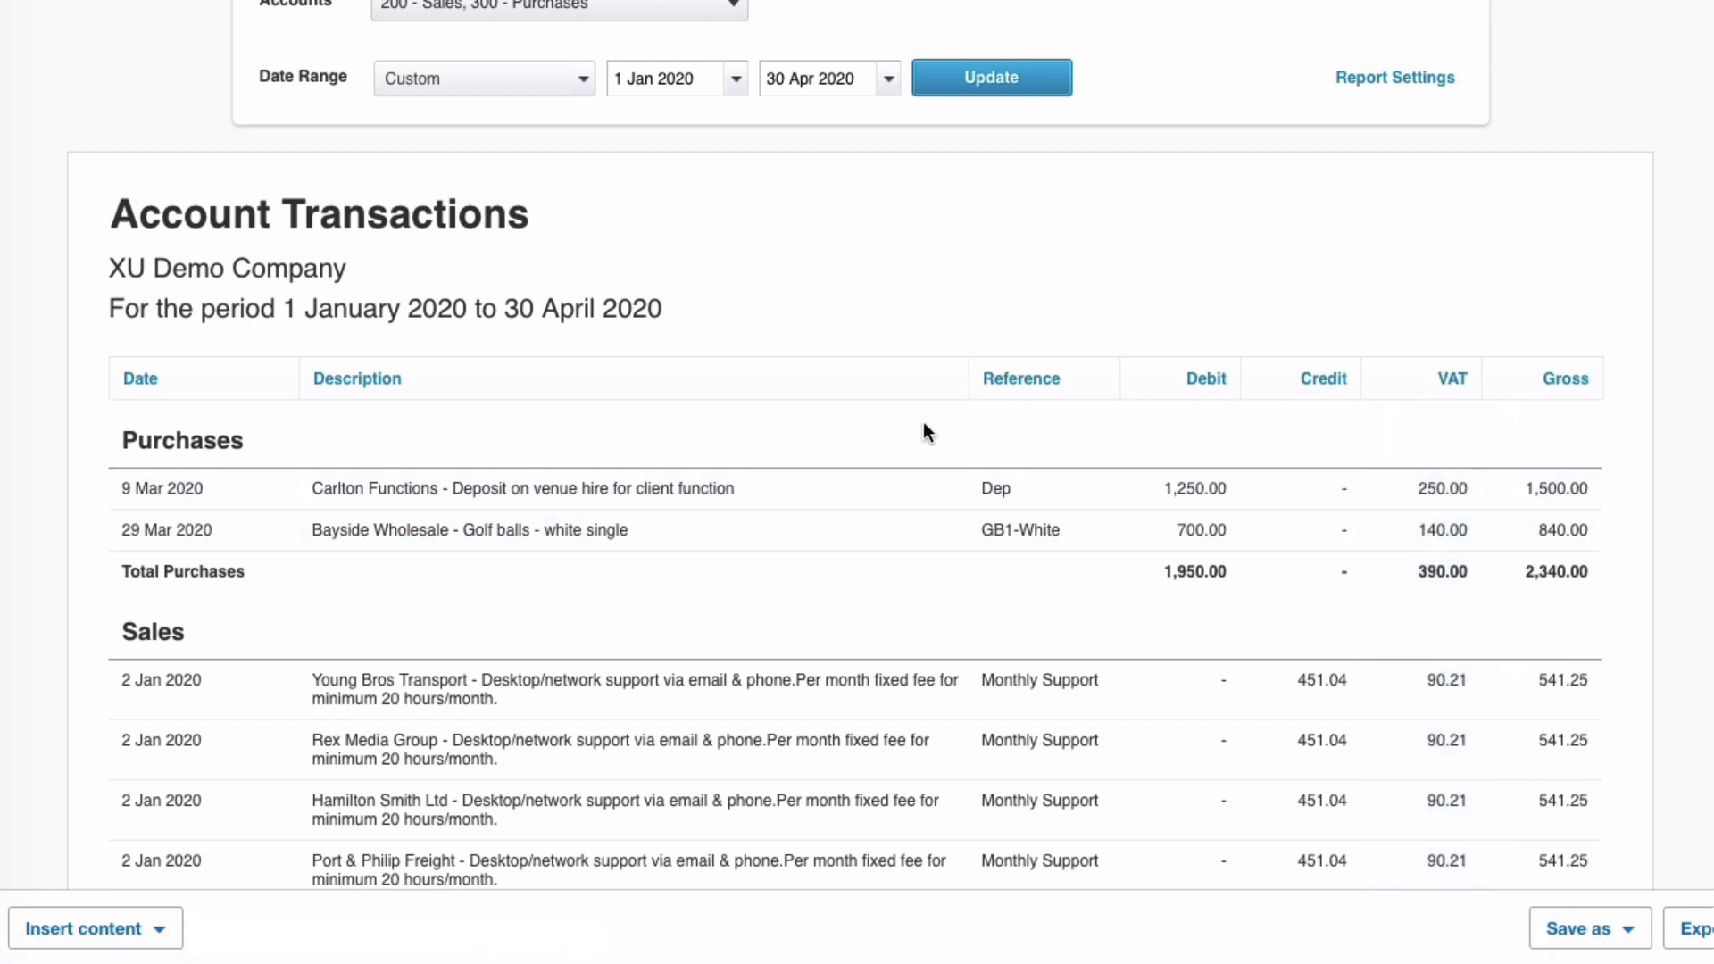
{"action": "scroll", "coordinate": [924, 424], "scroll_direction": "up", "scroll_amount": 1}
{"action": "scroll", "coordinate": [923, 425], "scroll_direction": "up", "scroll_amount": 3}
{"action": "left_click", "coordinate": [1418, 323]}
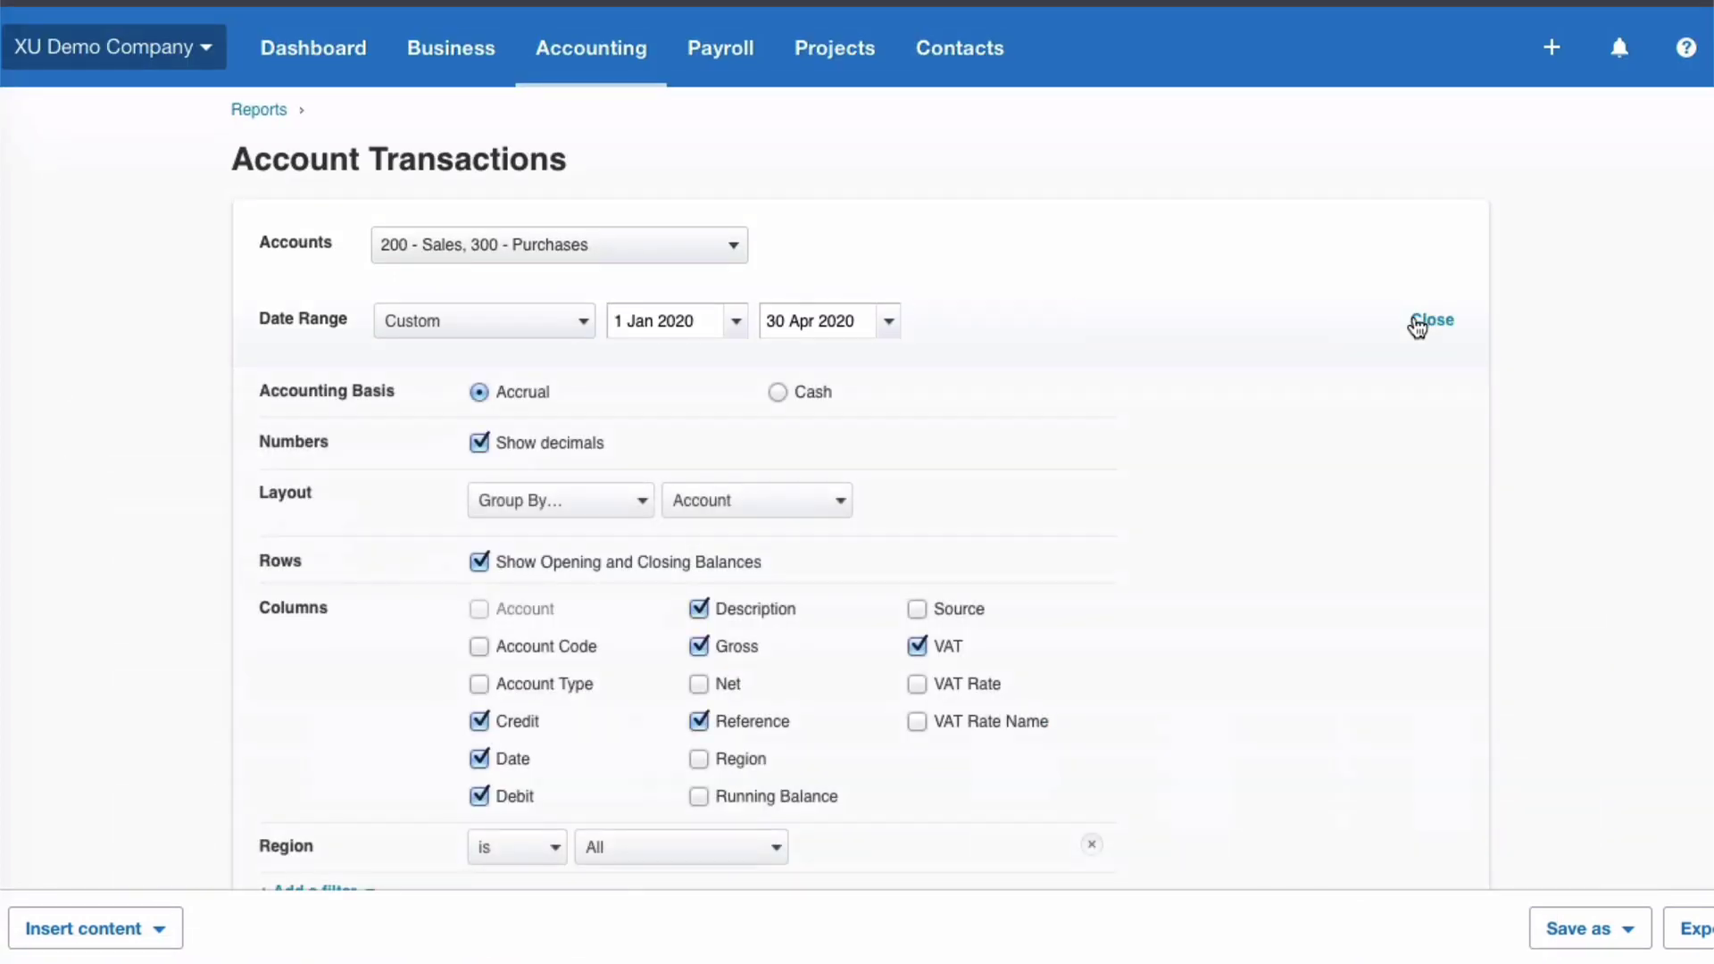
{"action": "scroll", "coordinate": [1064, 448], "scroll_direction": "down", "scroll_amount": 3}
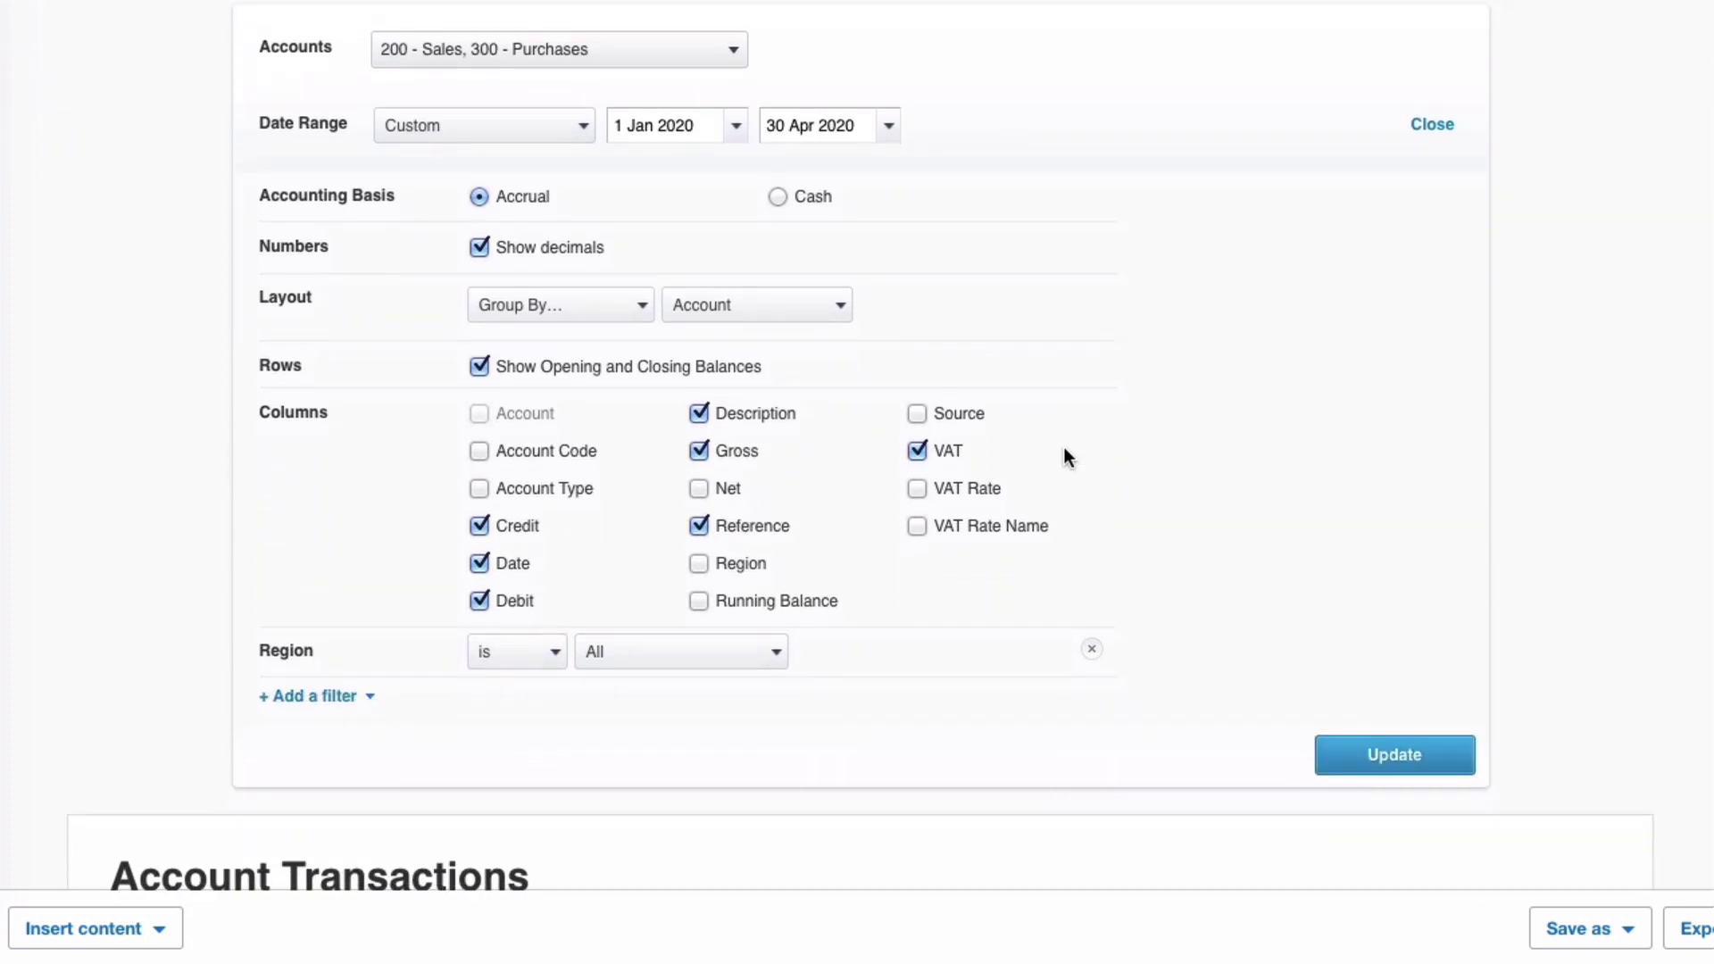
{"action": "scroll", "coordinate": [1064, 449], "scroll_direction": "down", "scroll_amount": 1}
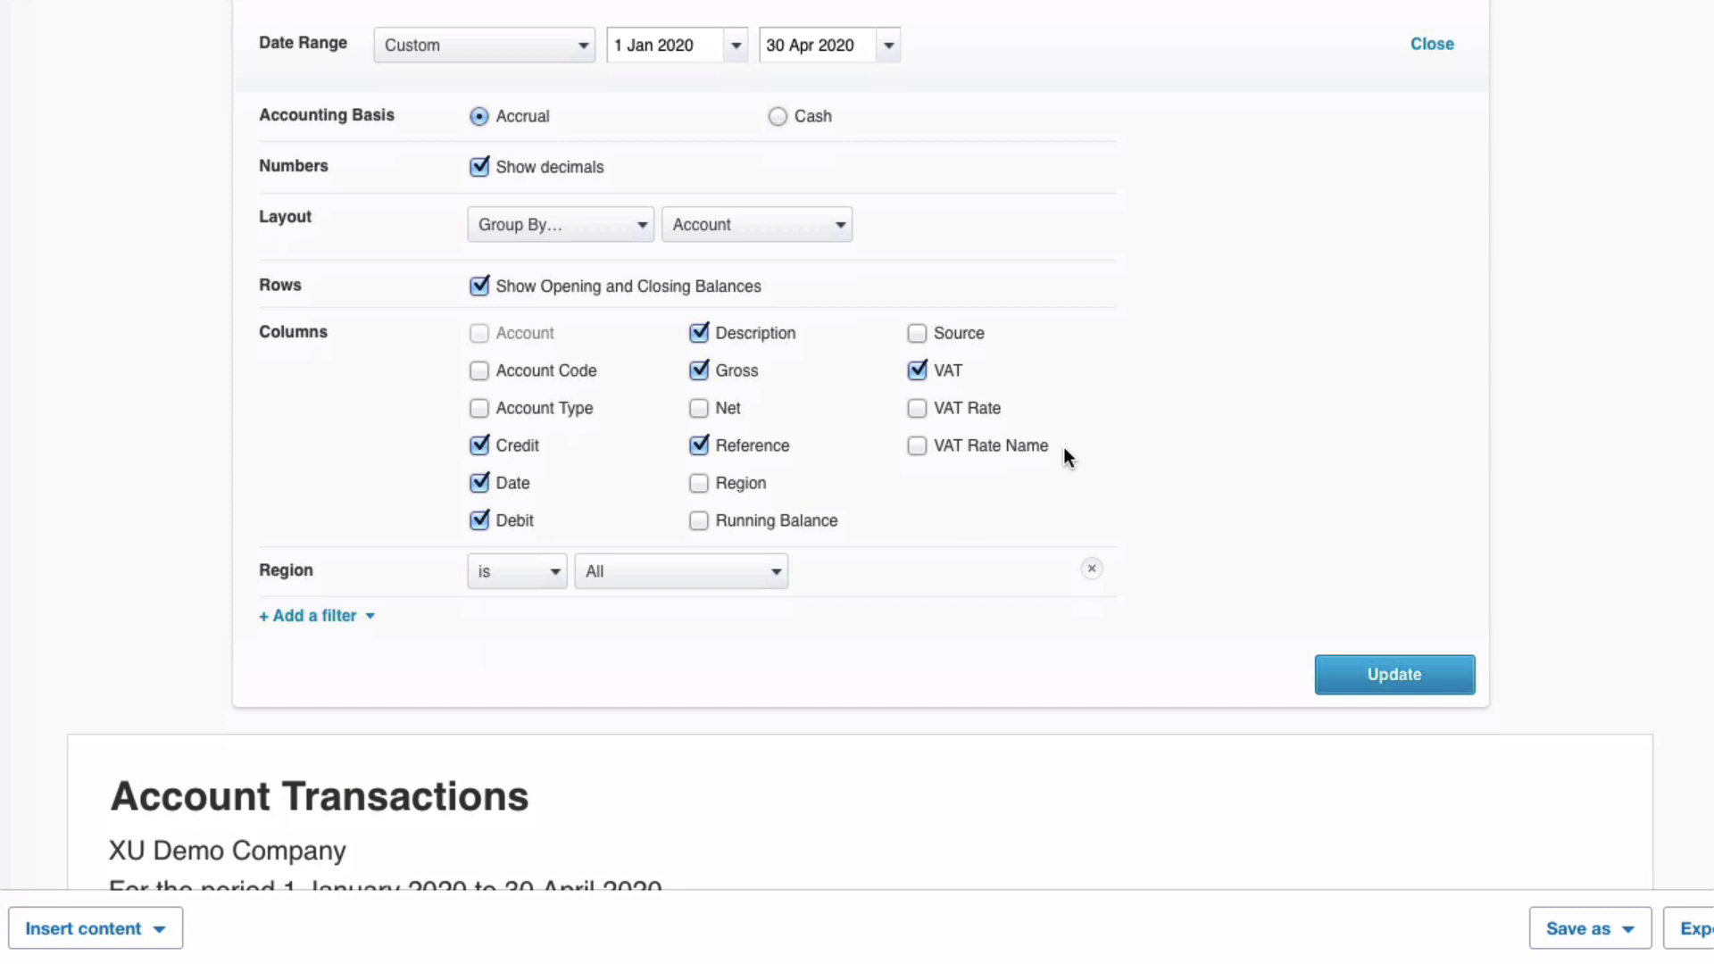
{"action": "scroll", "coordinate": [1064, 449], "scroll_direction": "up", "scroll_amount": 3}
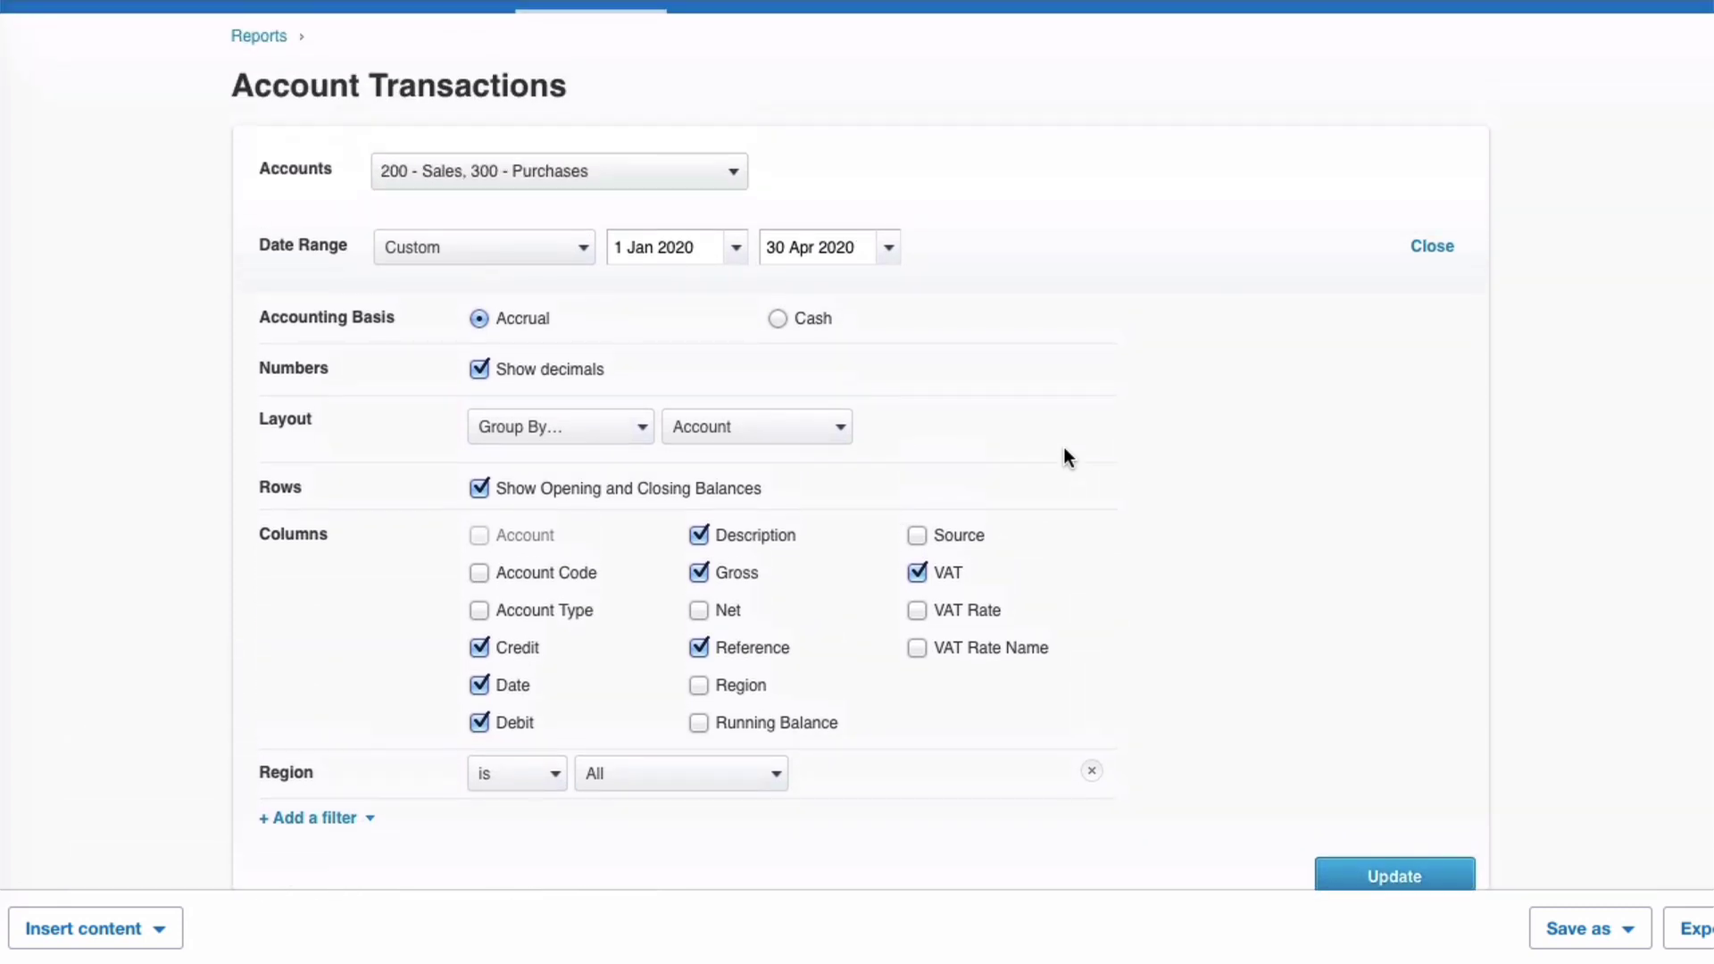
{"action": "scroll", "coordinate": [1064, 451], "scroll_direction": "down", "scroll_amount": 2}
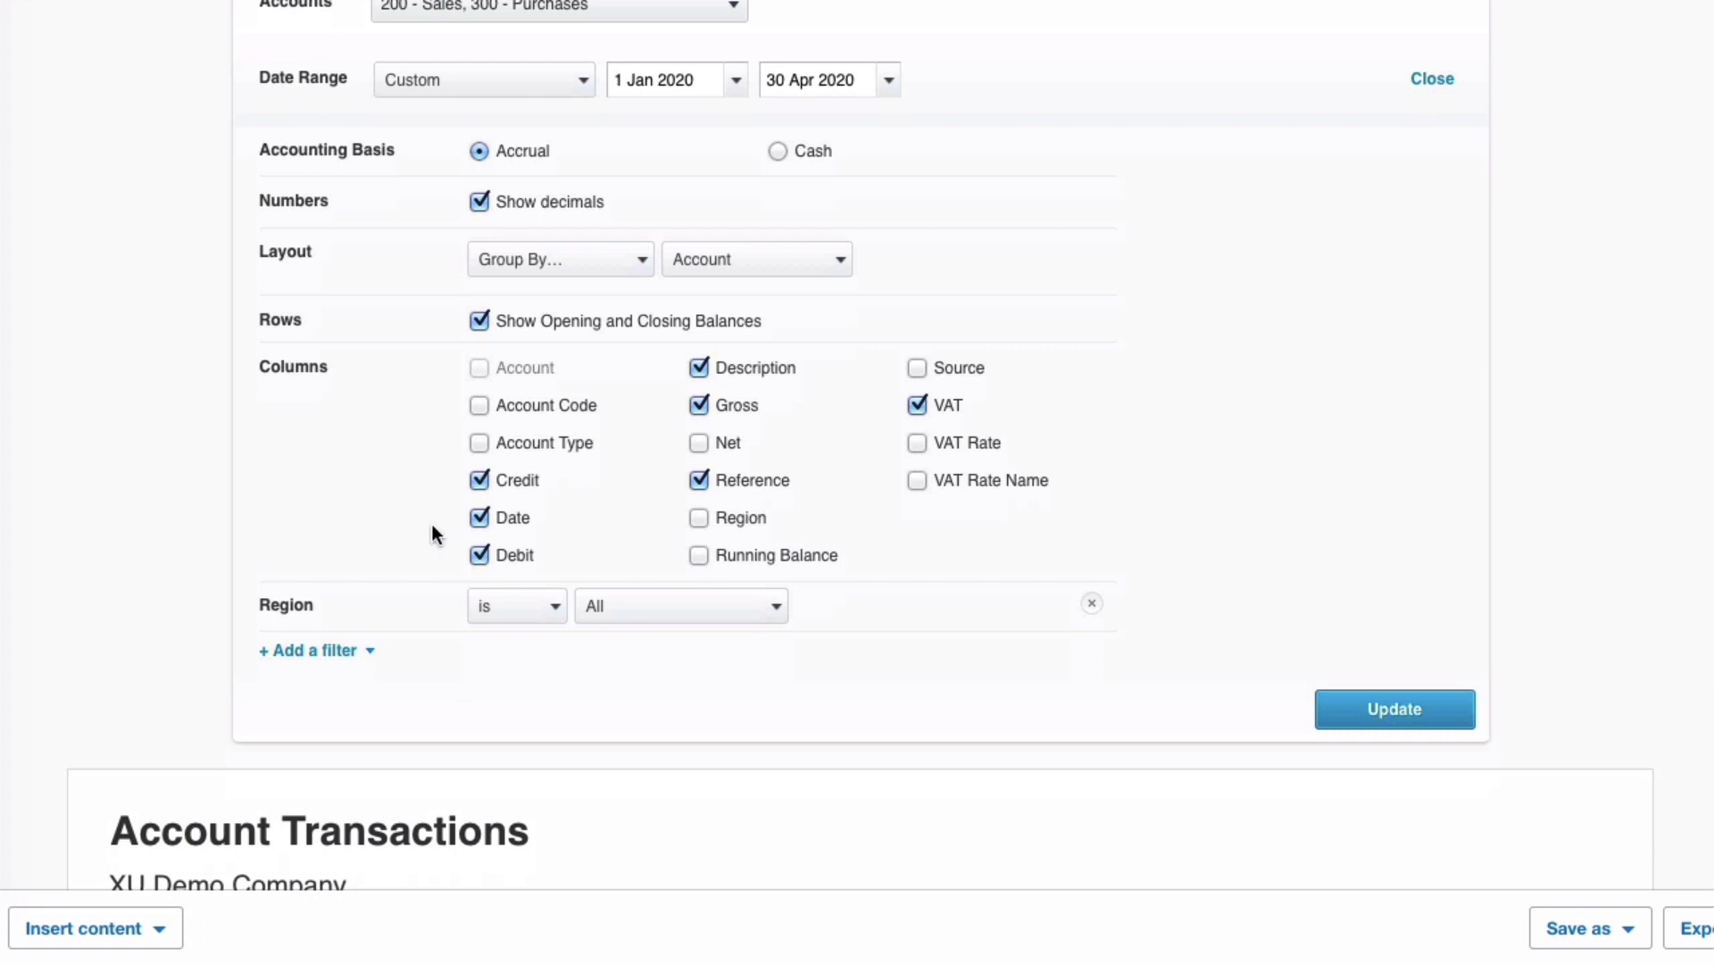
{"action": "left_click", "coordinate": [780, 613]}
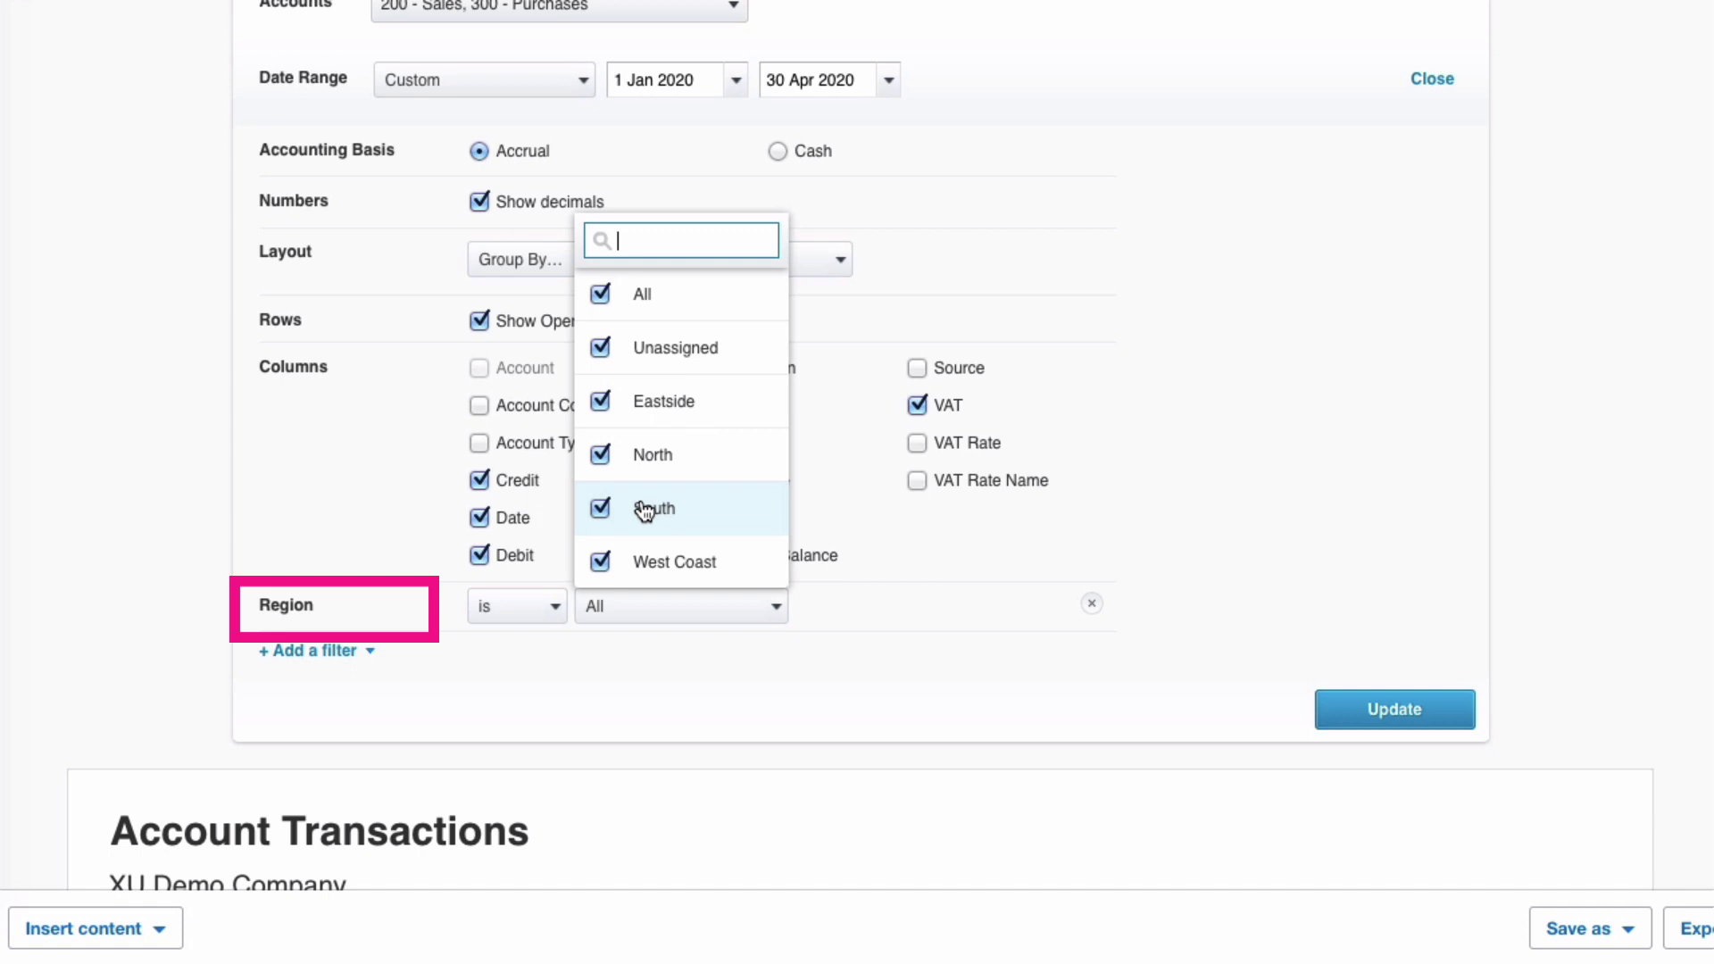
{"action": "left_click", "coordinate": [1224, 445]}
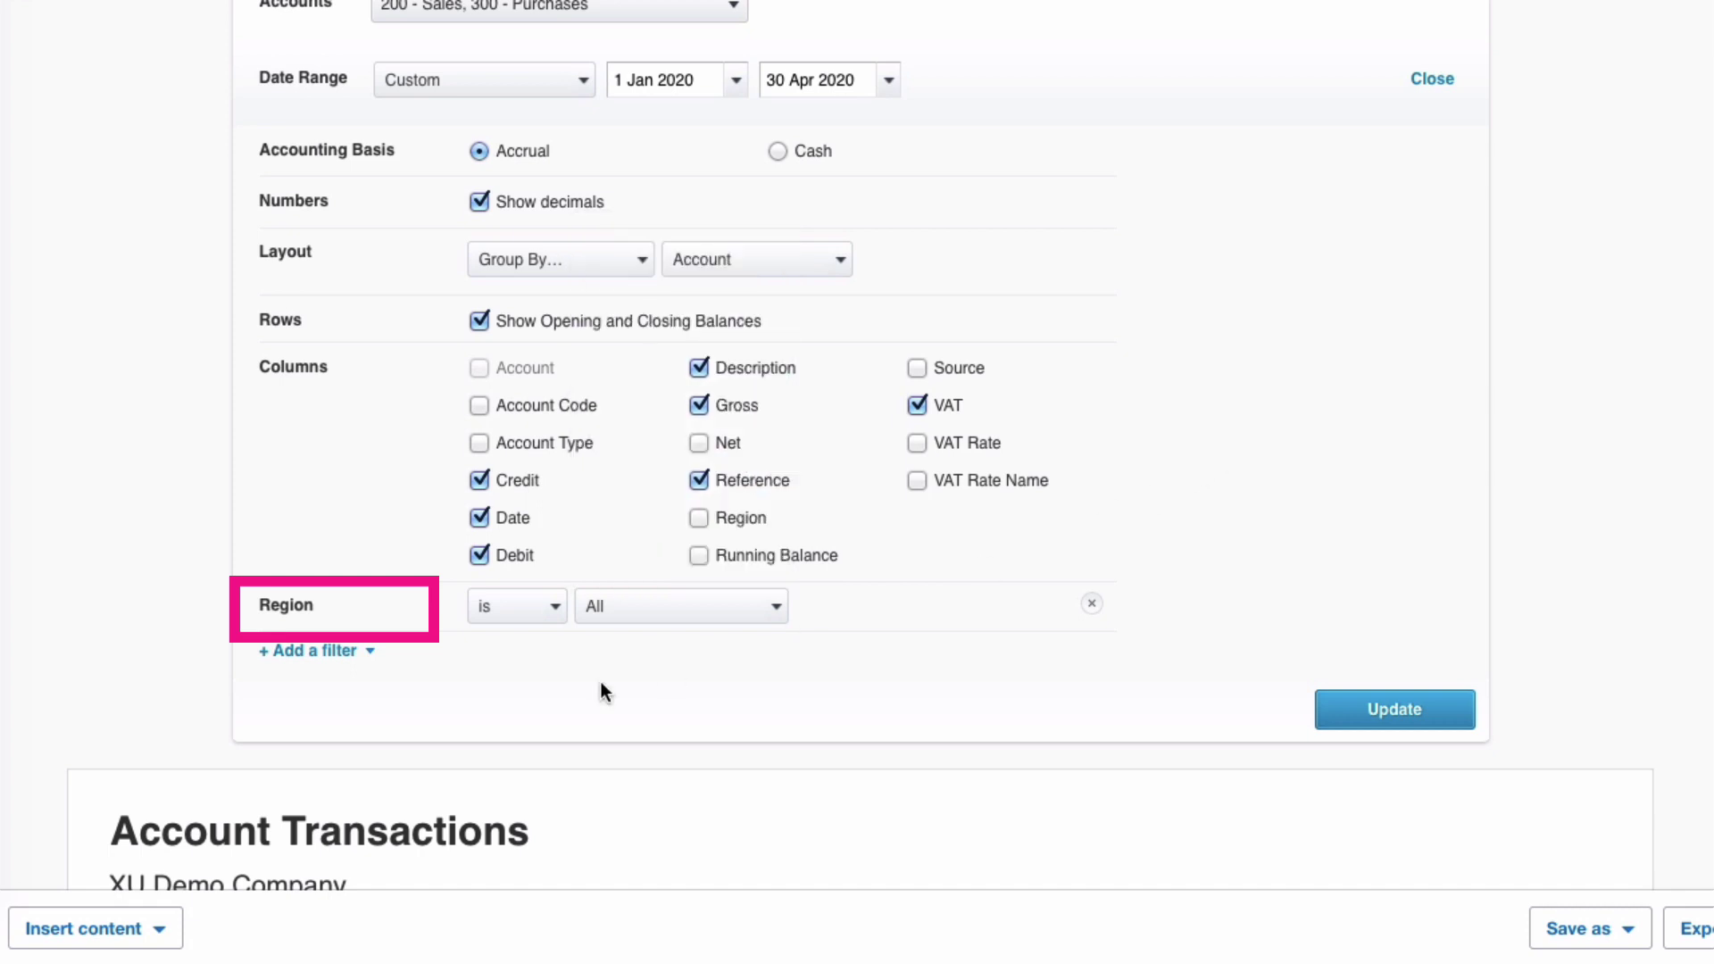
{"action": "left_click", "coordinate": [371, 655]}
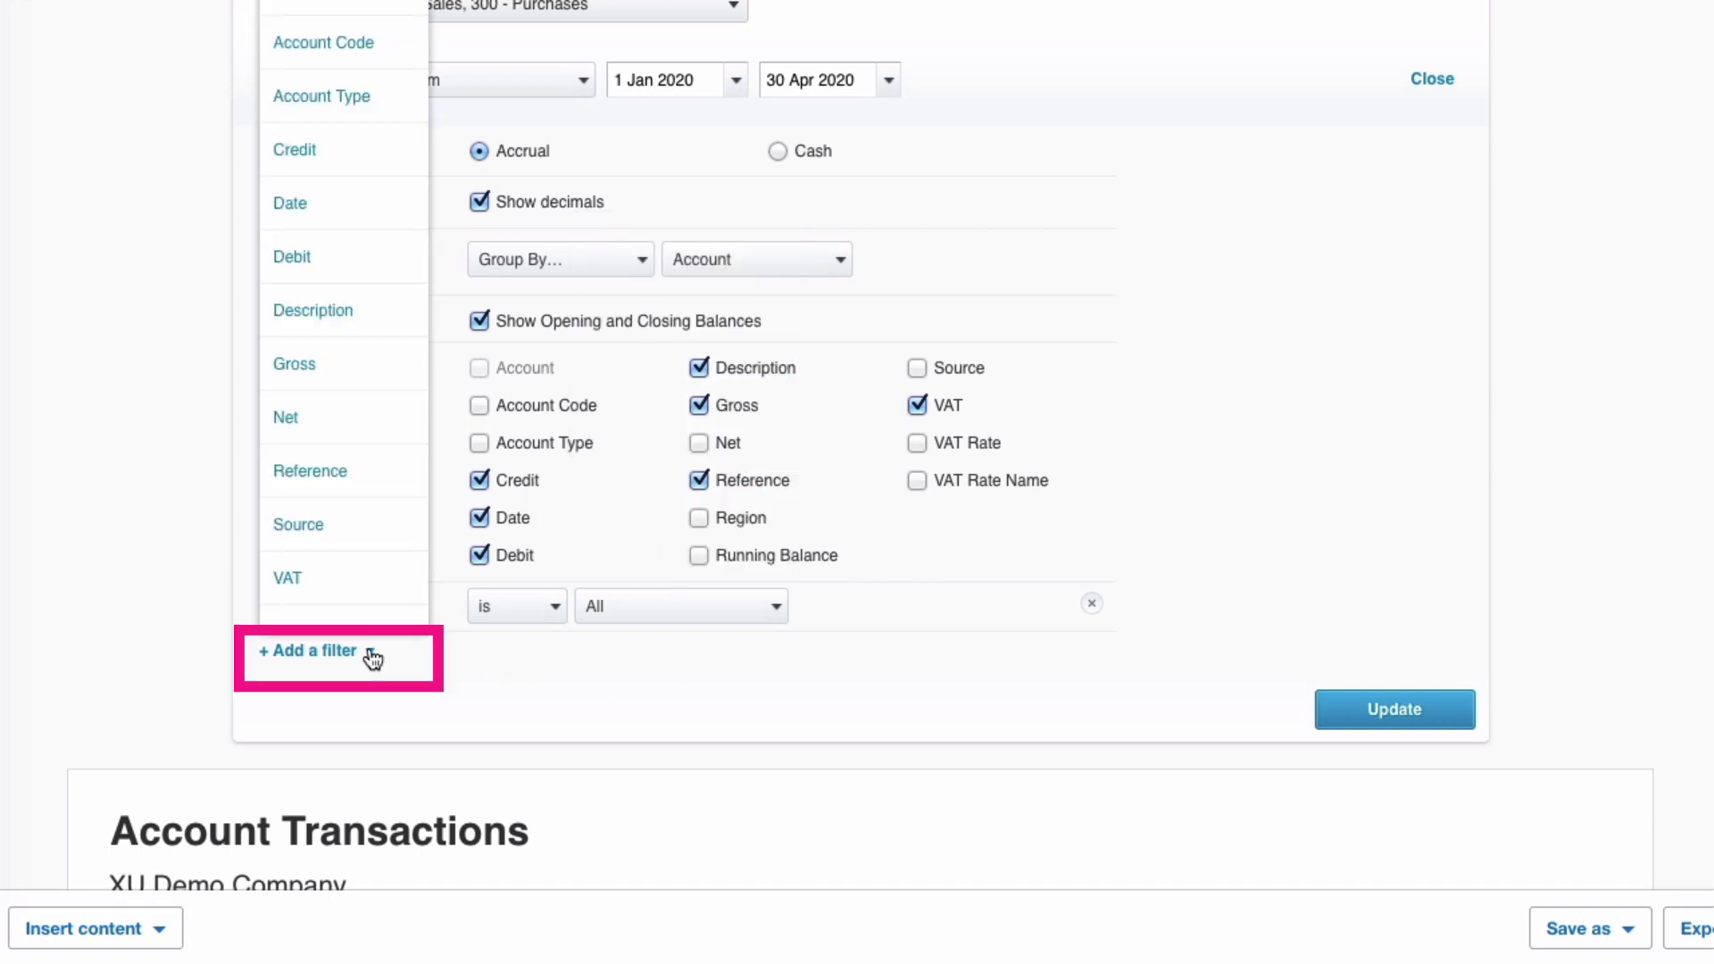
{"action": "scroll", "coordinate": [337, 321], "scroll_direction": "down", "scroll_amount": 1}
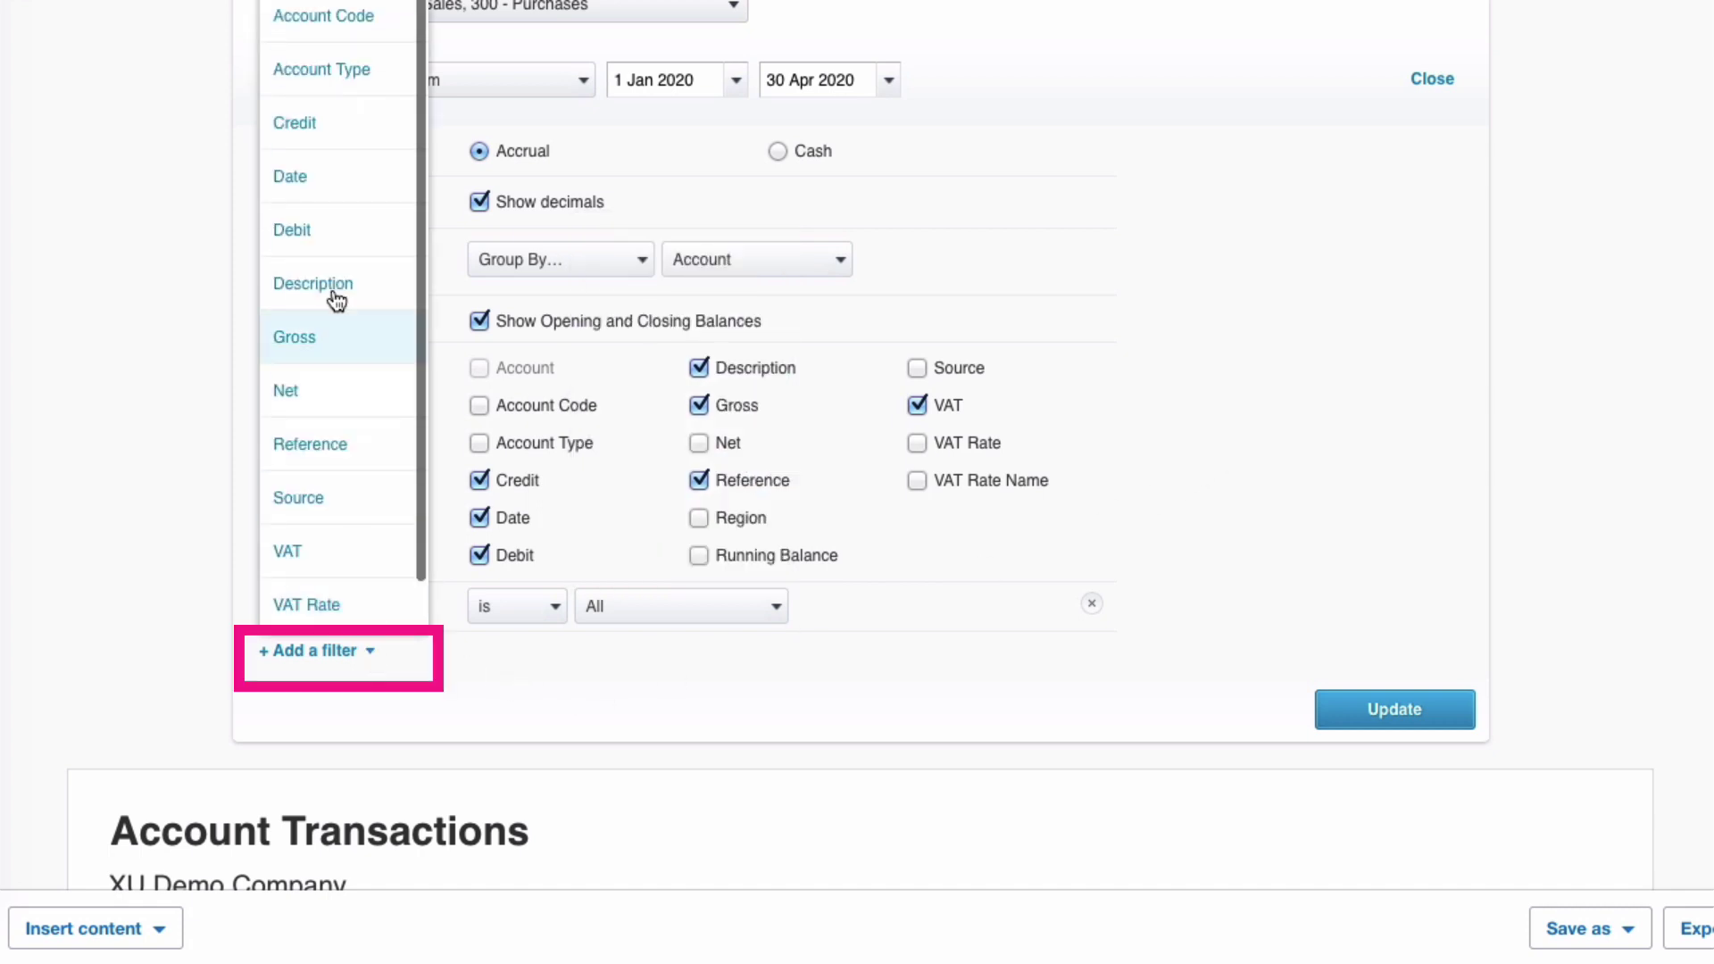
{"action": "left_click", "coordinate": [322, 176]}
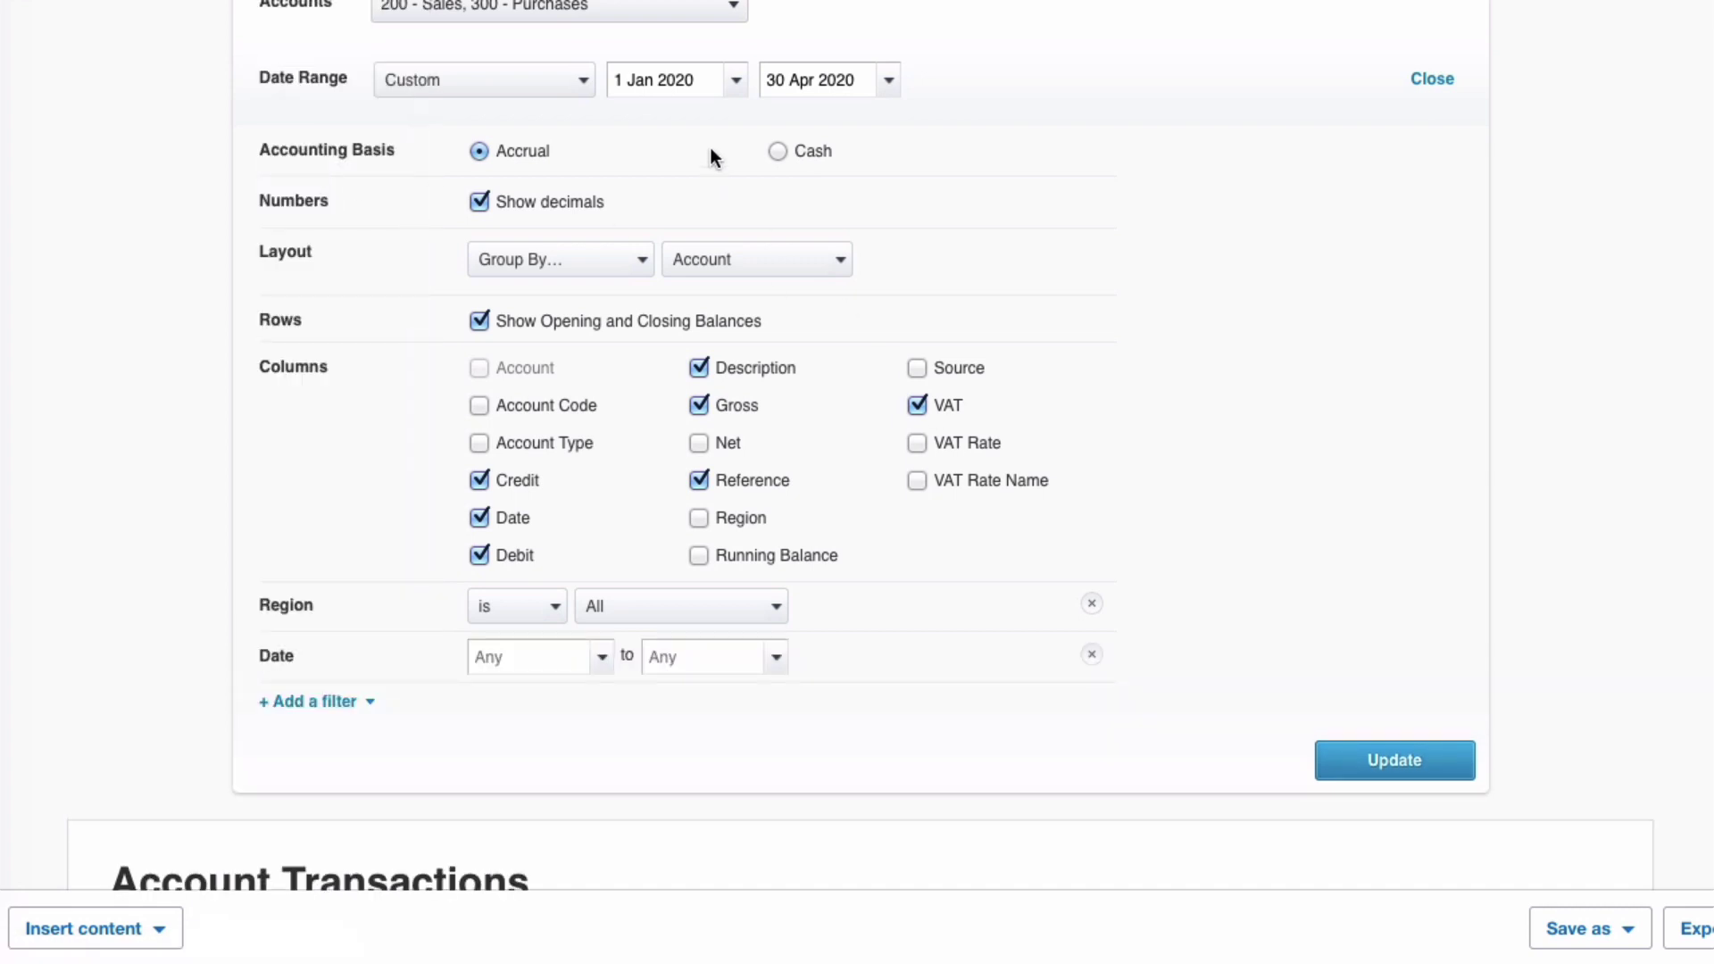
{"action": "left_click", "coordinate": [604, 662]}
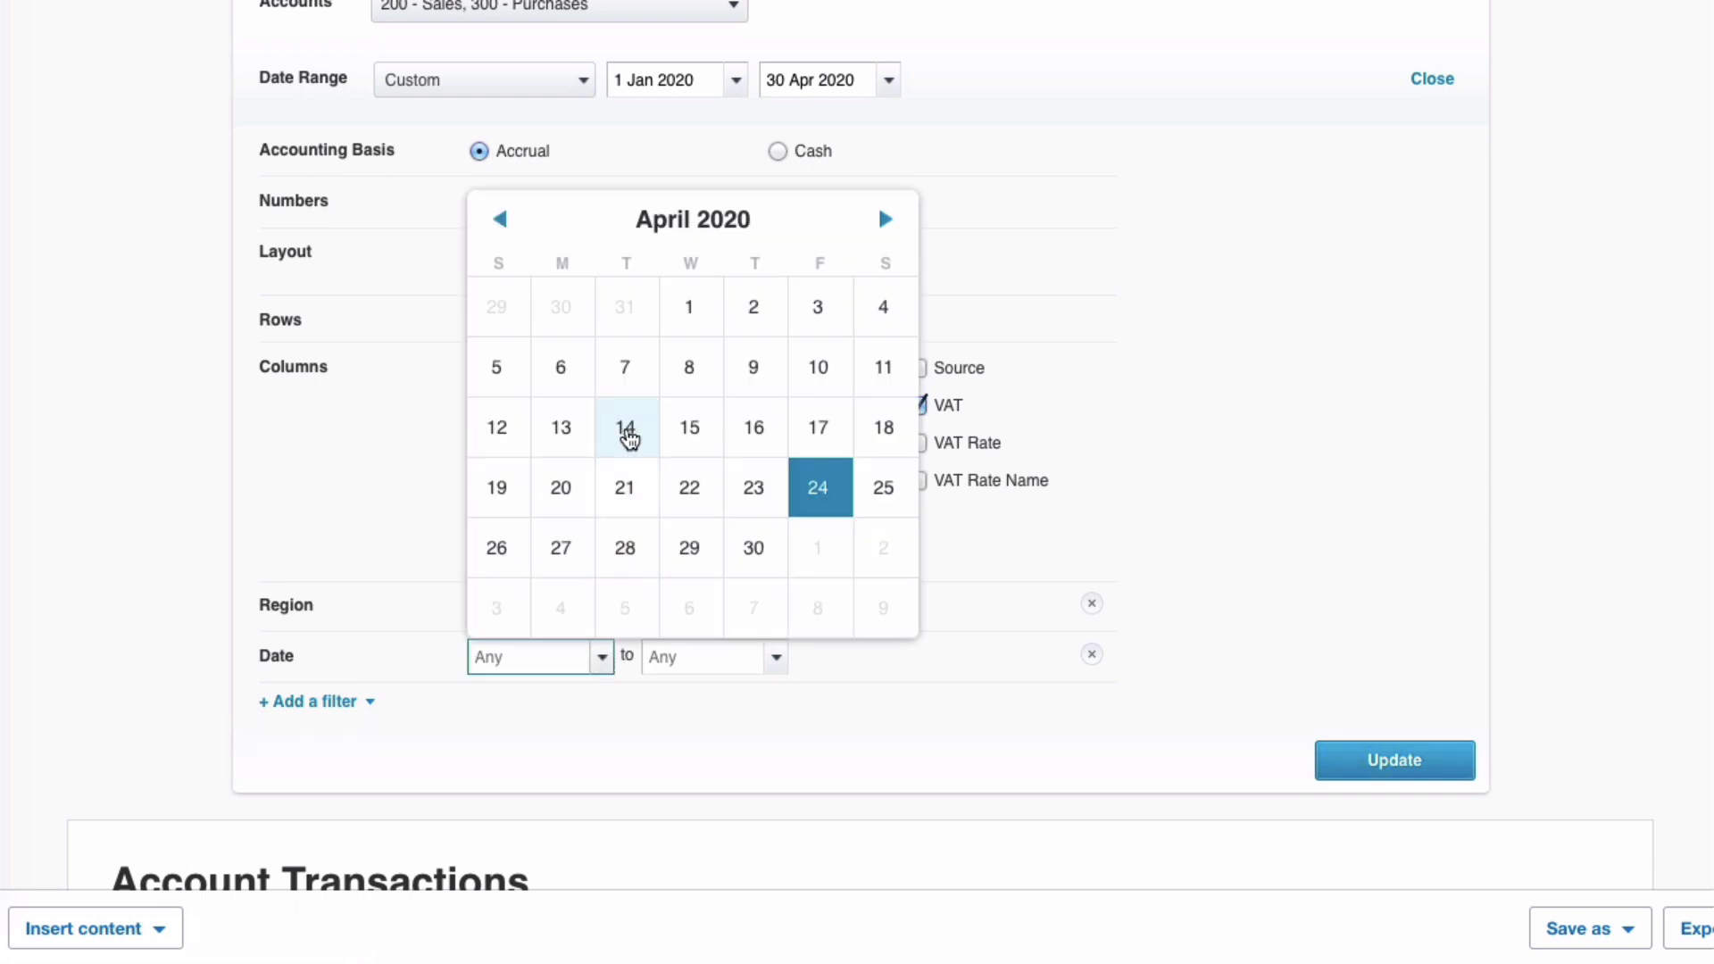
{"action": "left_click", "coordinate": [627, 430]}
{"action": "left_click", "coordinate": [770, 660]}
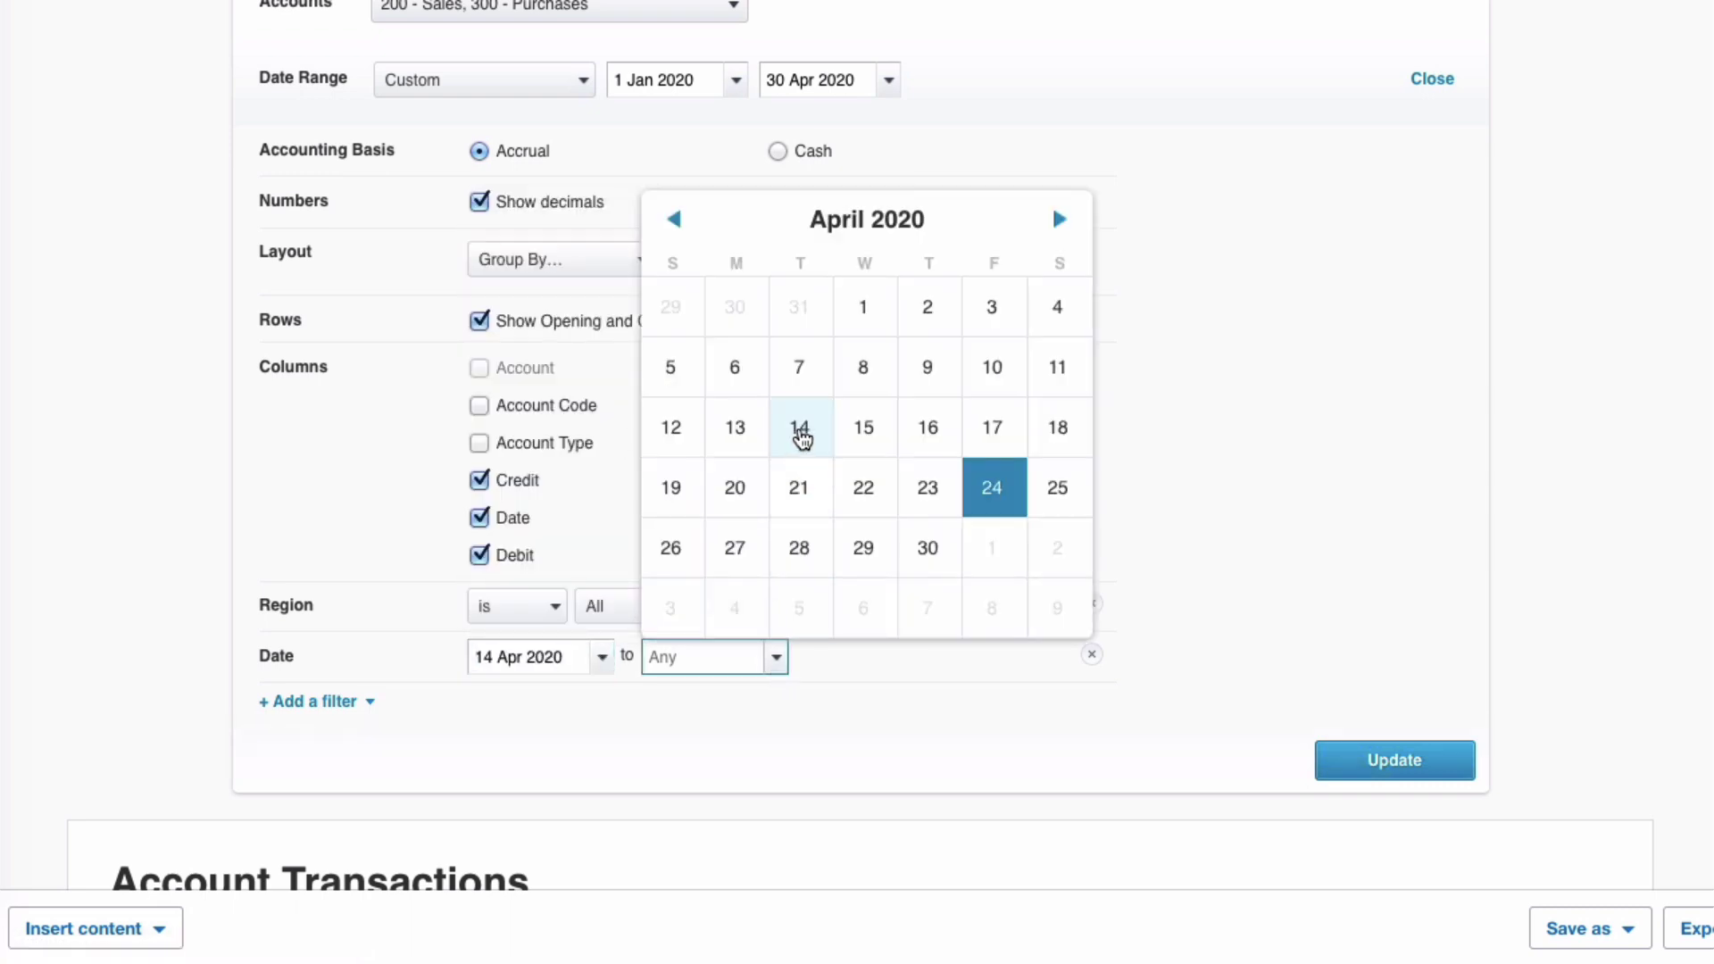
{"action": "left_click", "coordinate": [798, 427]}
{"action": "left_click", "coordinate": [1394, 761]}
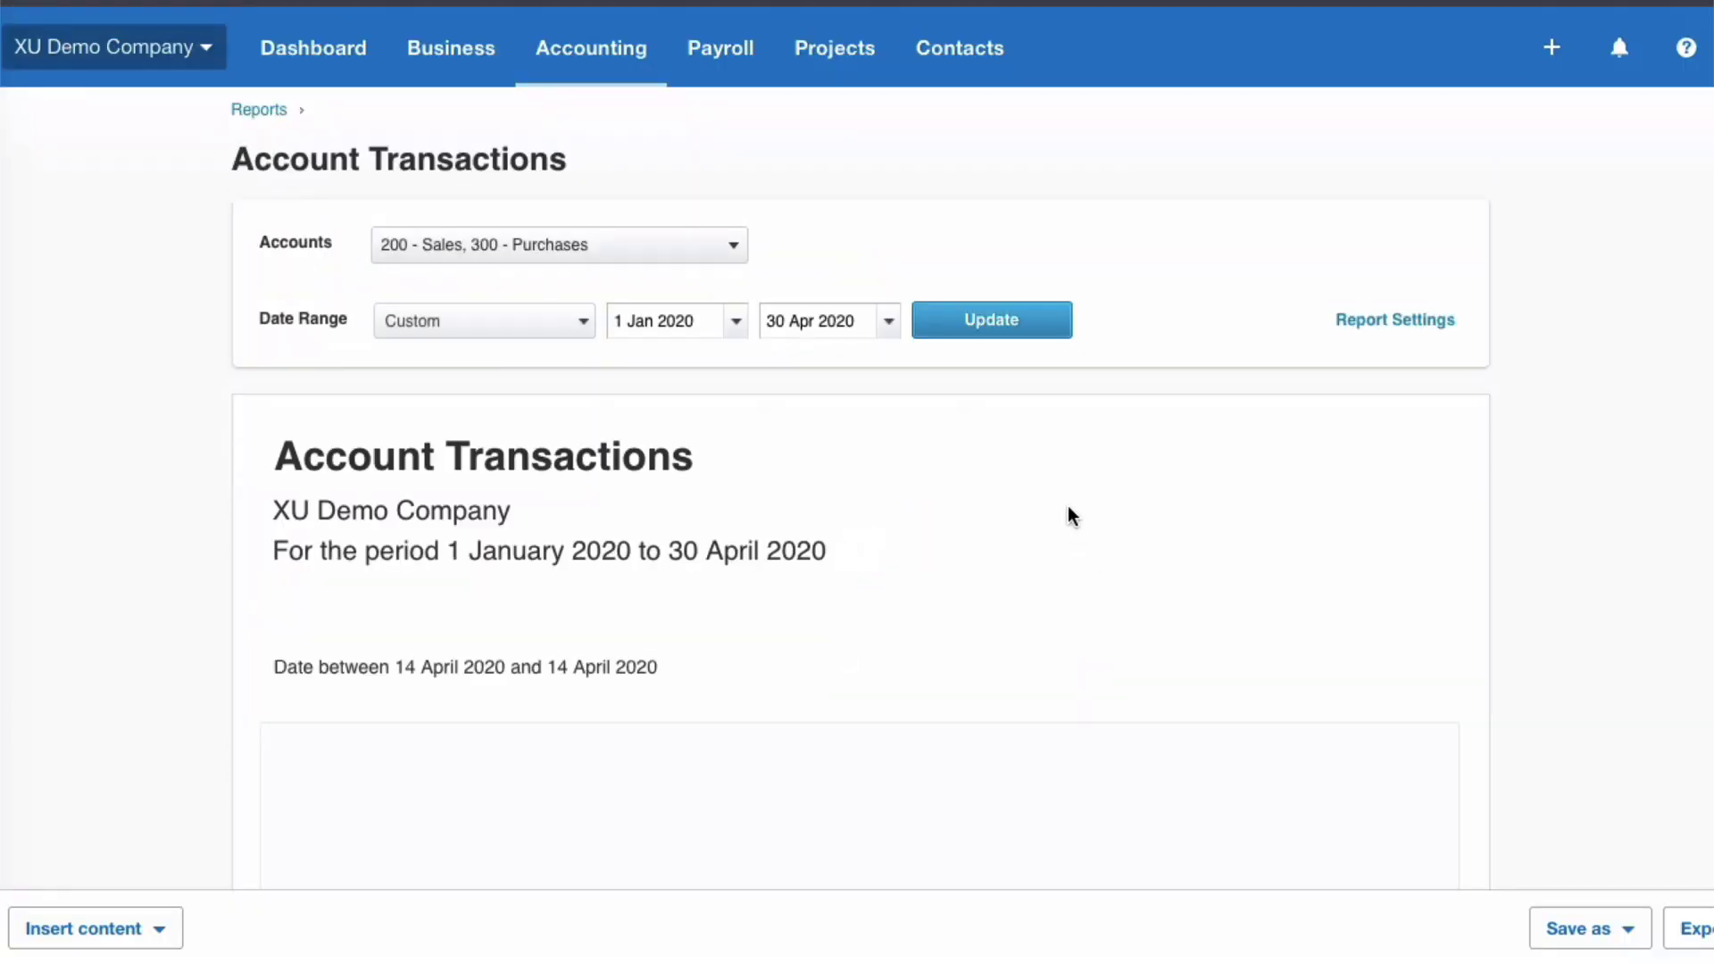
{"action": "left_click", "coordinate": [1388, 324]}
{"action": "scroll", "coordinate": [923, 549], "scroll_direction": "down", "scroll_amount": 2}
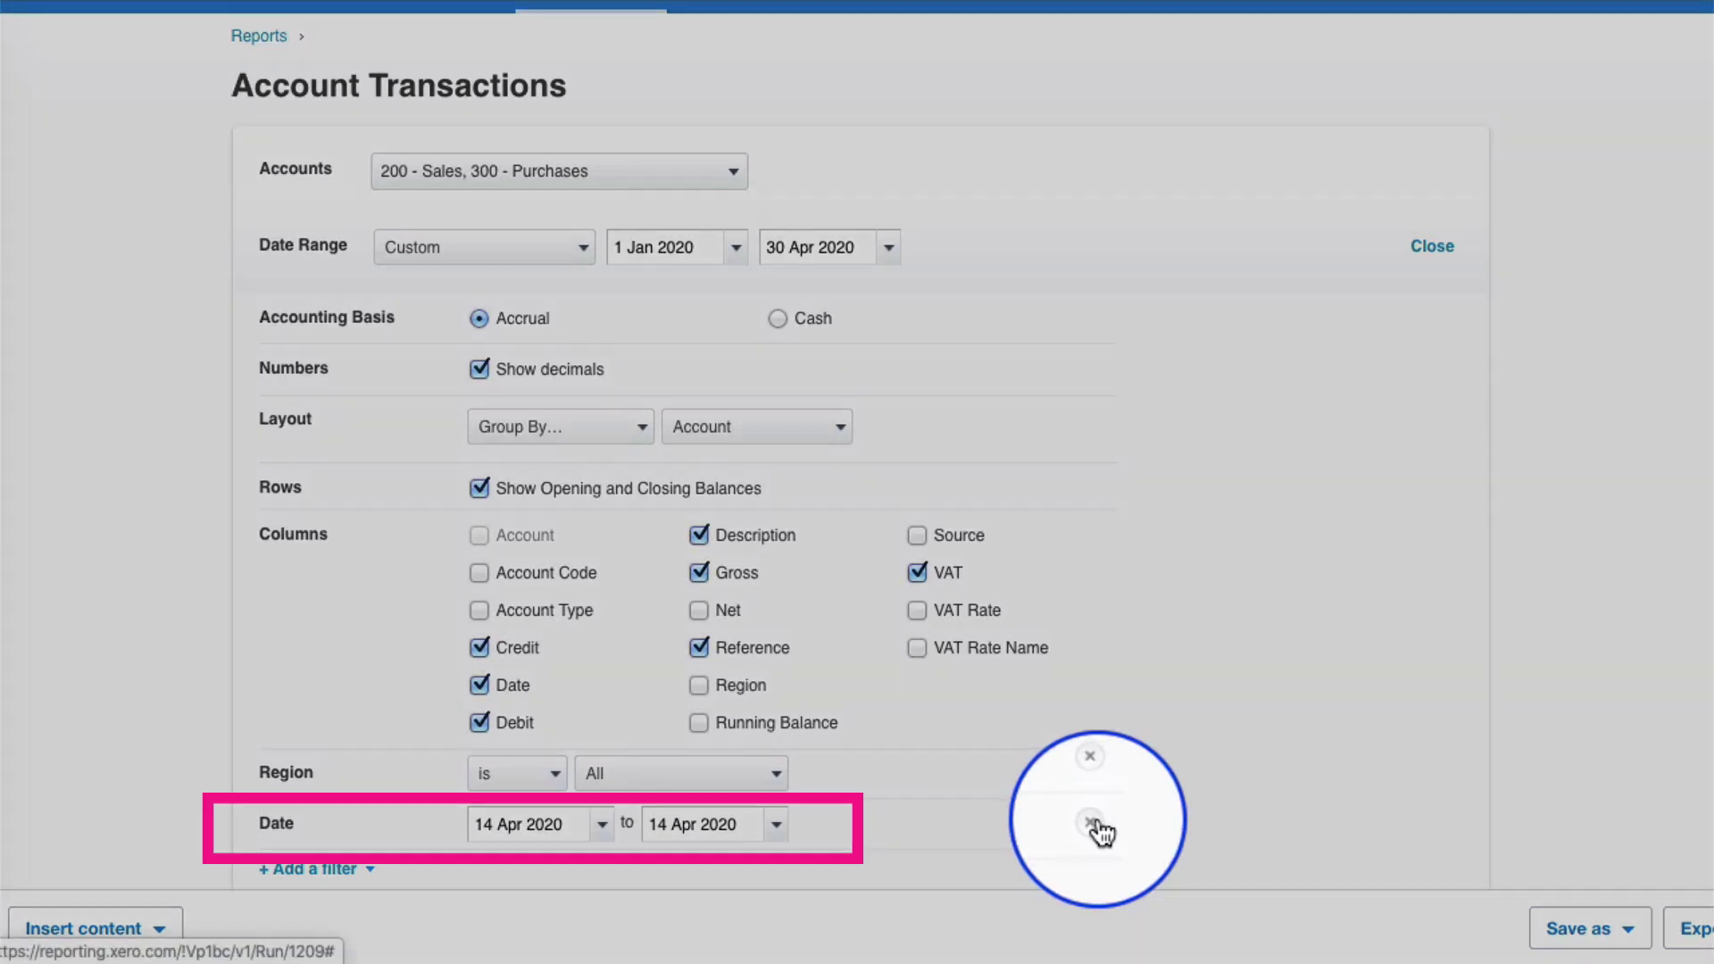
{"action": "left_click", "coordinate": [1090, 823]}
{"action": "scroll", "coordinate": [1203, 613], "scroll_direction": "down", "scroll_amount": 2}
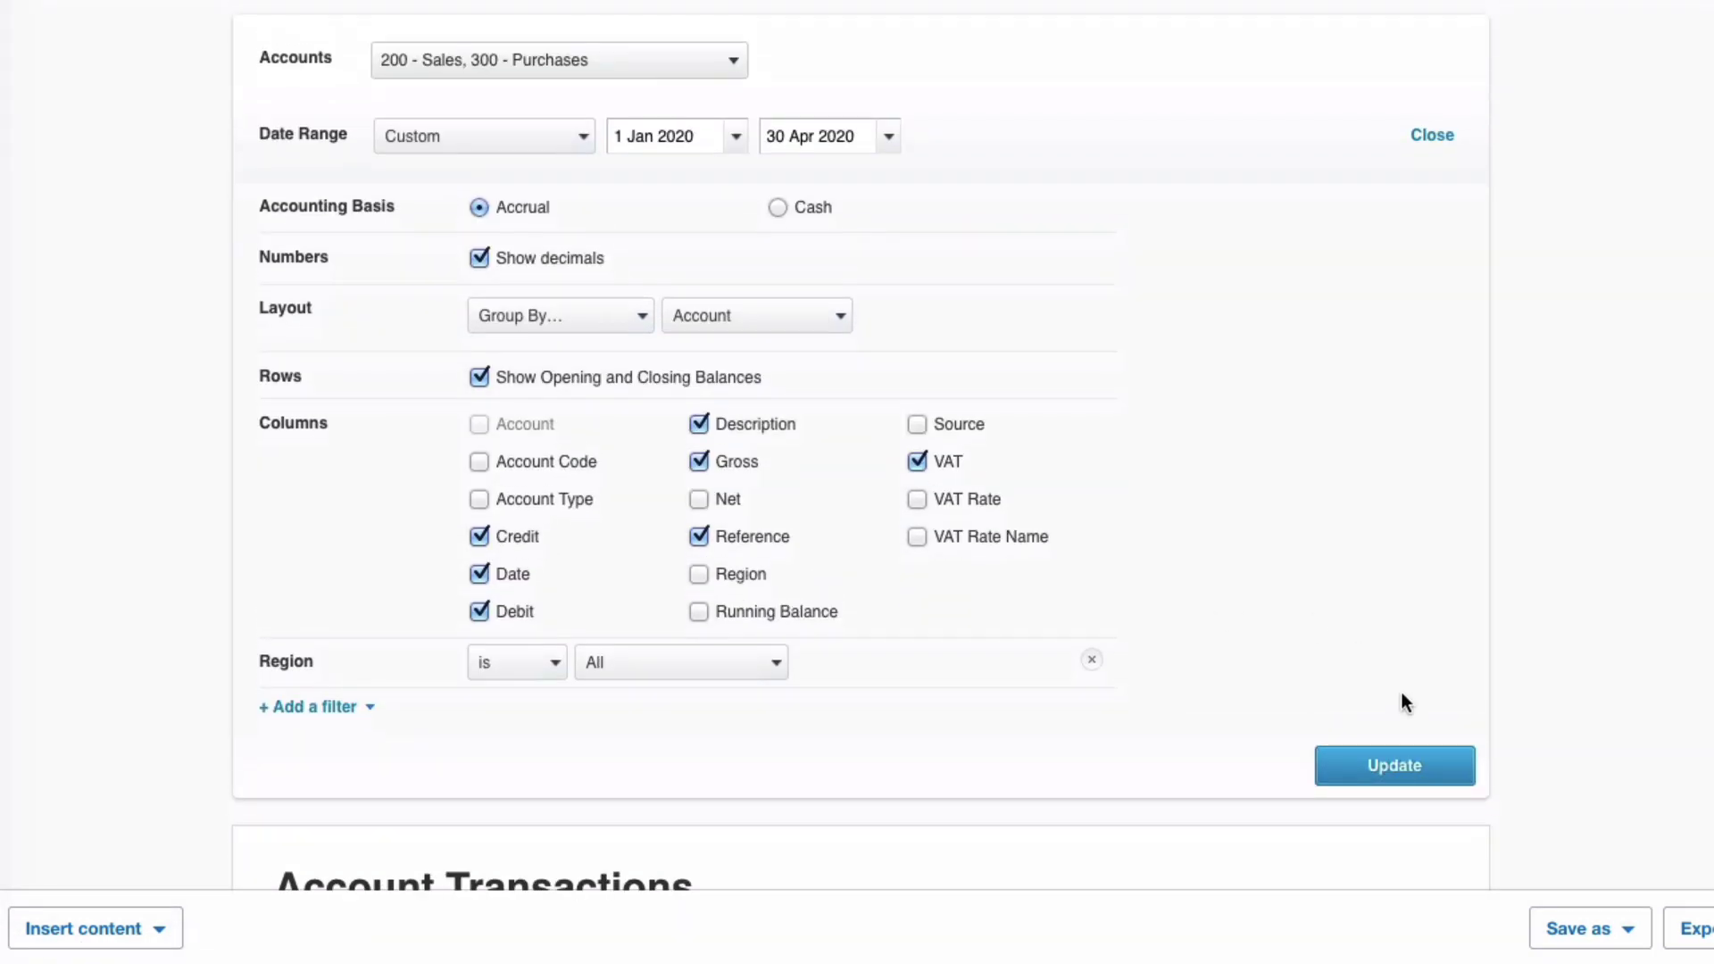
{"action": "left_click", "coordinate": [1394, 770]}
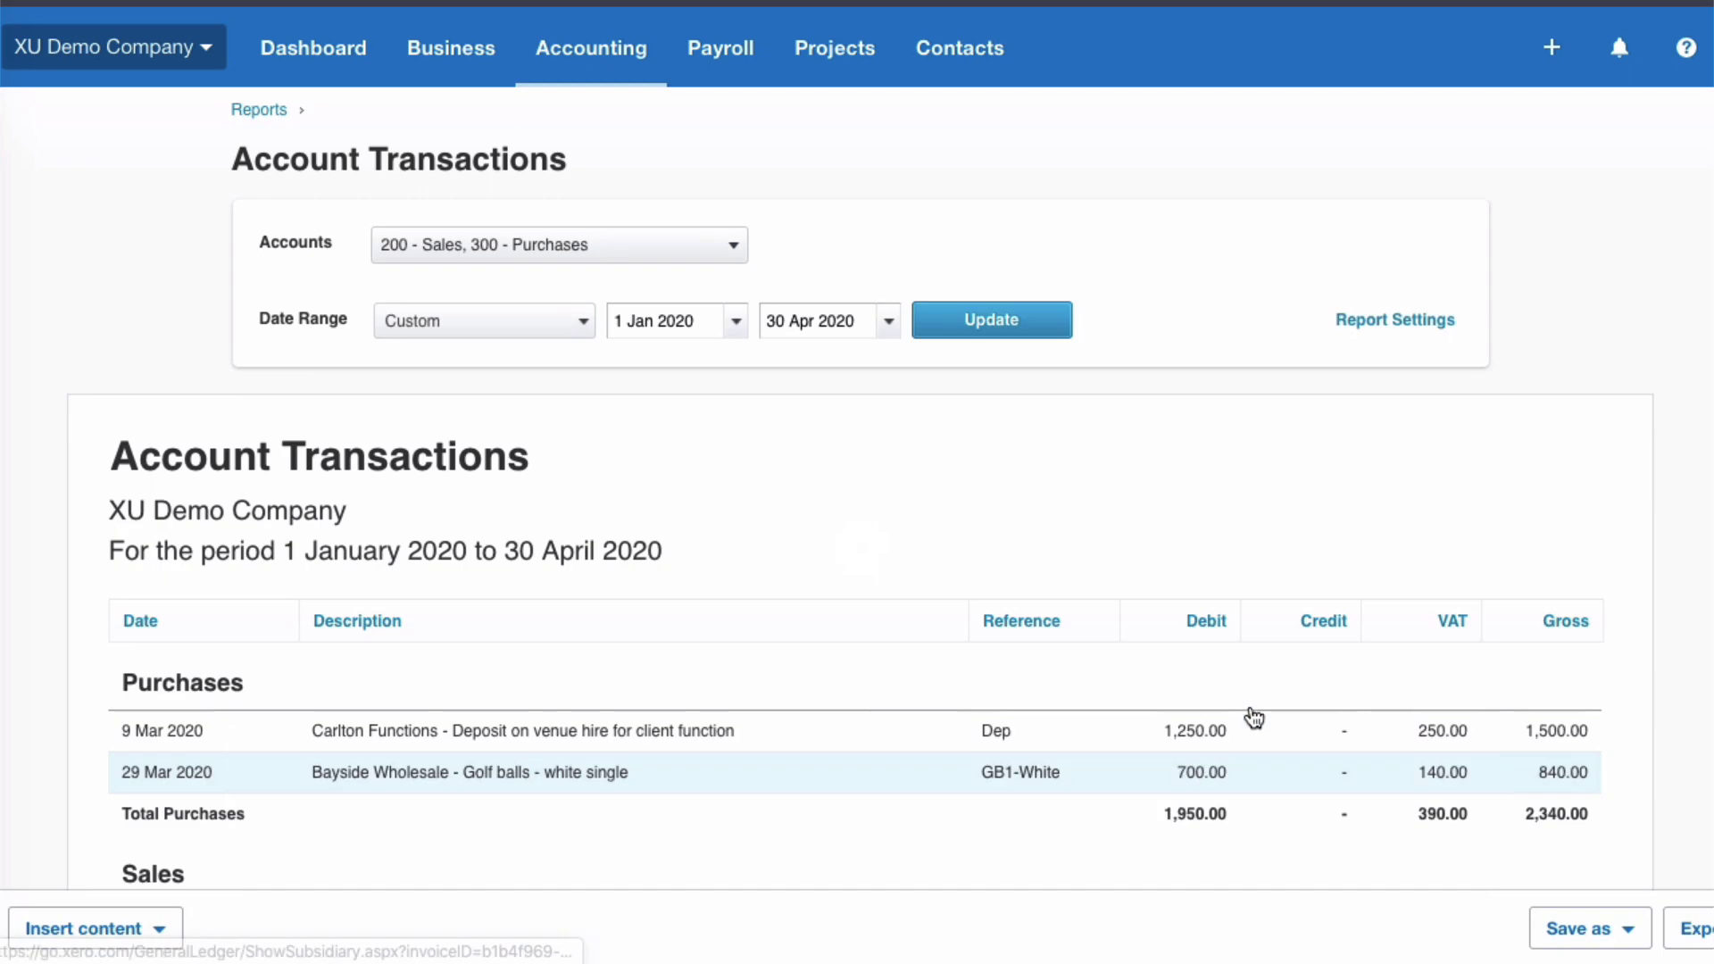
Rename the report title to 'Account Transactions MT'
{"action": "scroll", "coordinate": [581, 335], "scroll_direction": "down", "scroll_amount": 2}
{"action": "mouse_move", "coordinate": [539, 295]}
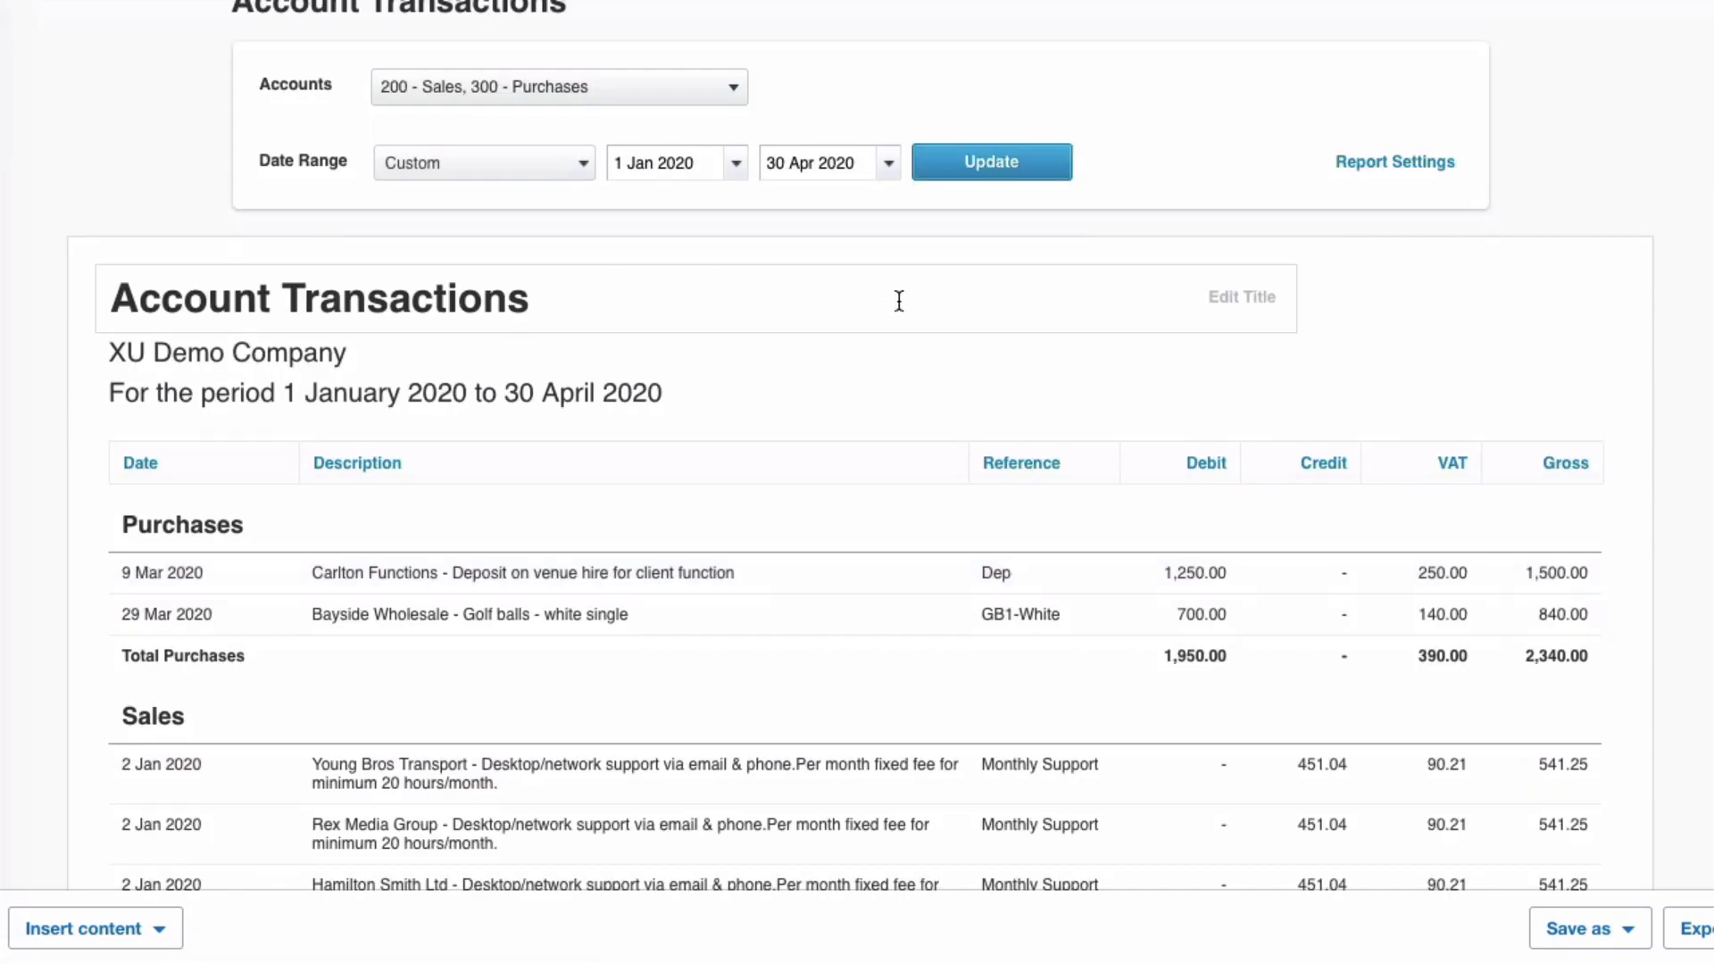
{"action": "left_click", "coordinate": [1237, 304]}
{"action": "type", "text": "MT"}
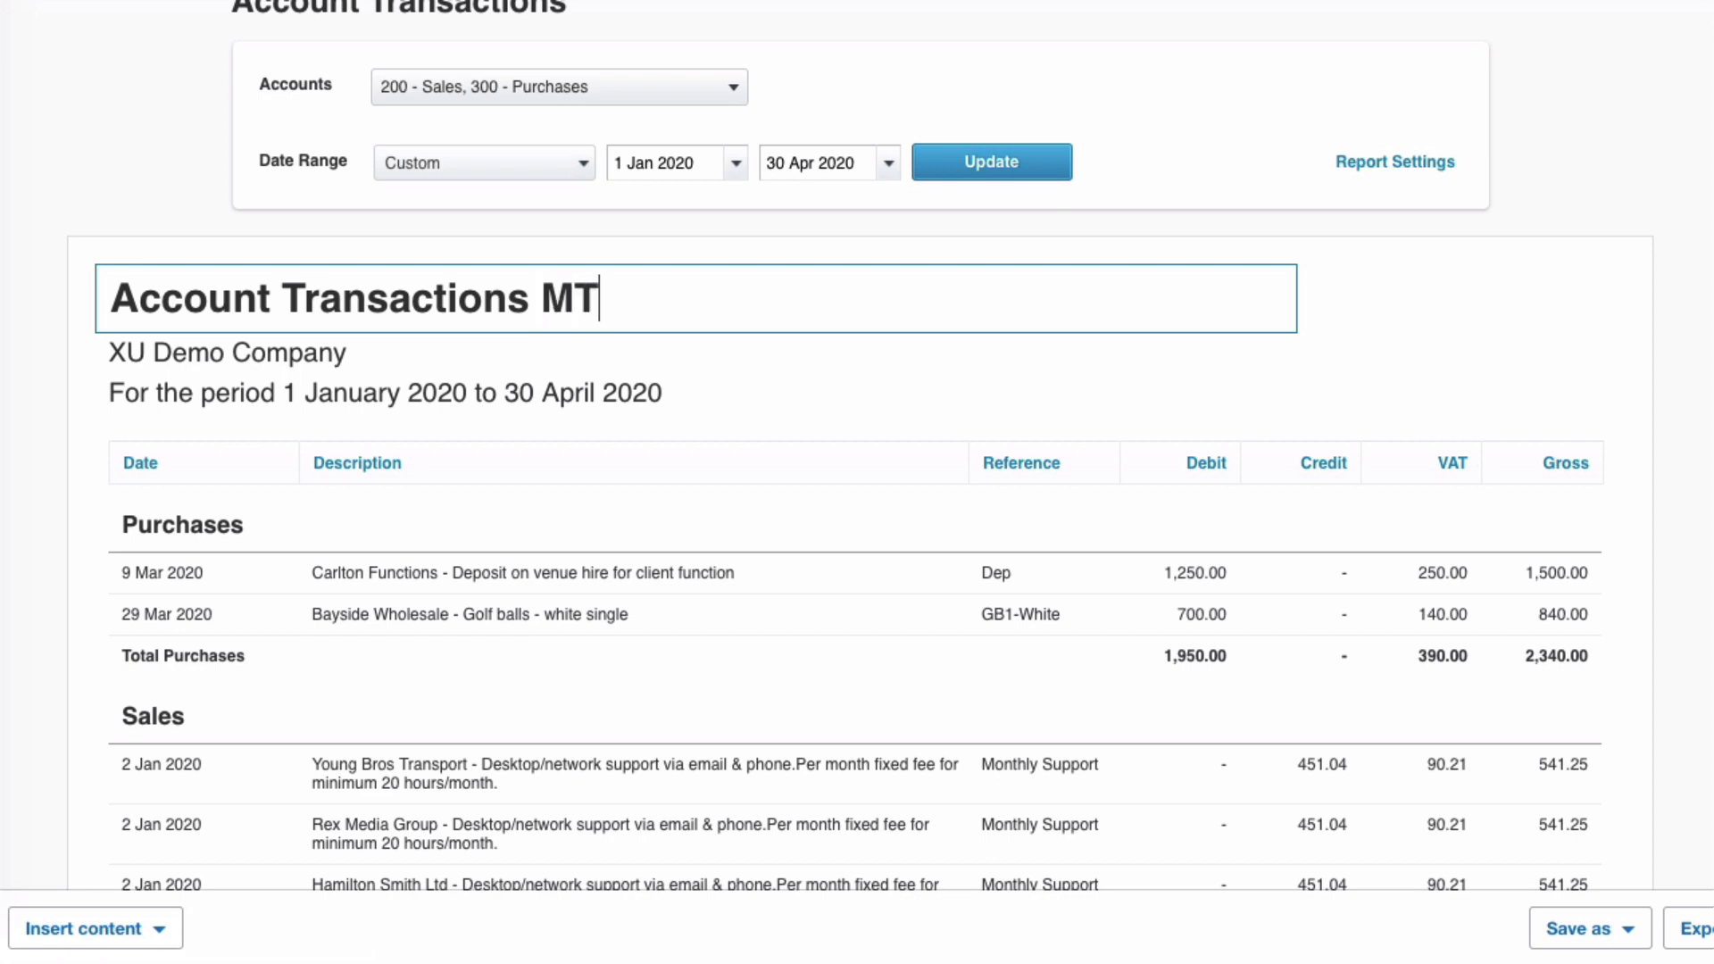
{"action": "key", "text": "Return"}
Scroll to the bottom of the report and bring up the Save as options
{"action": "scroll", "coordinate": [873, 390], "scroll_direction": "down", "scroll_amount": 3}
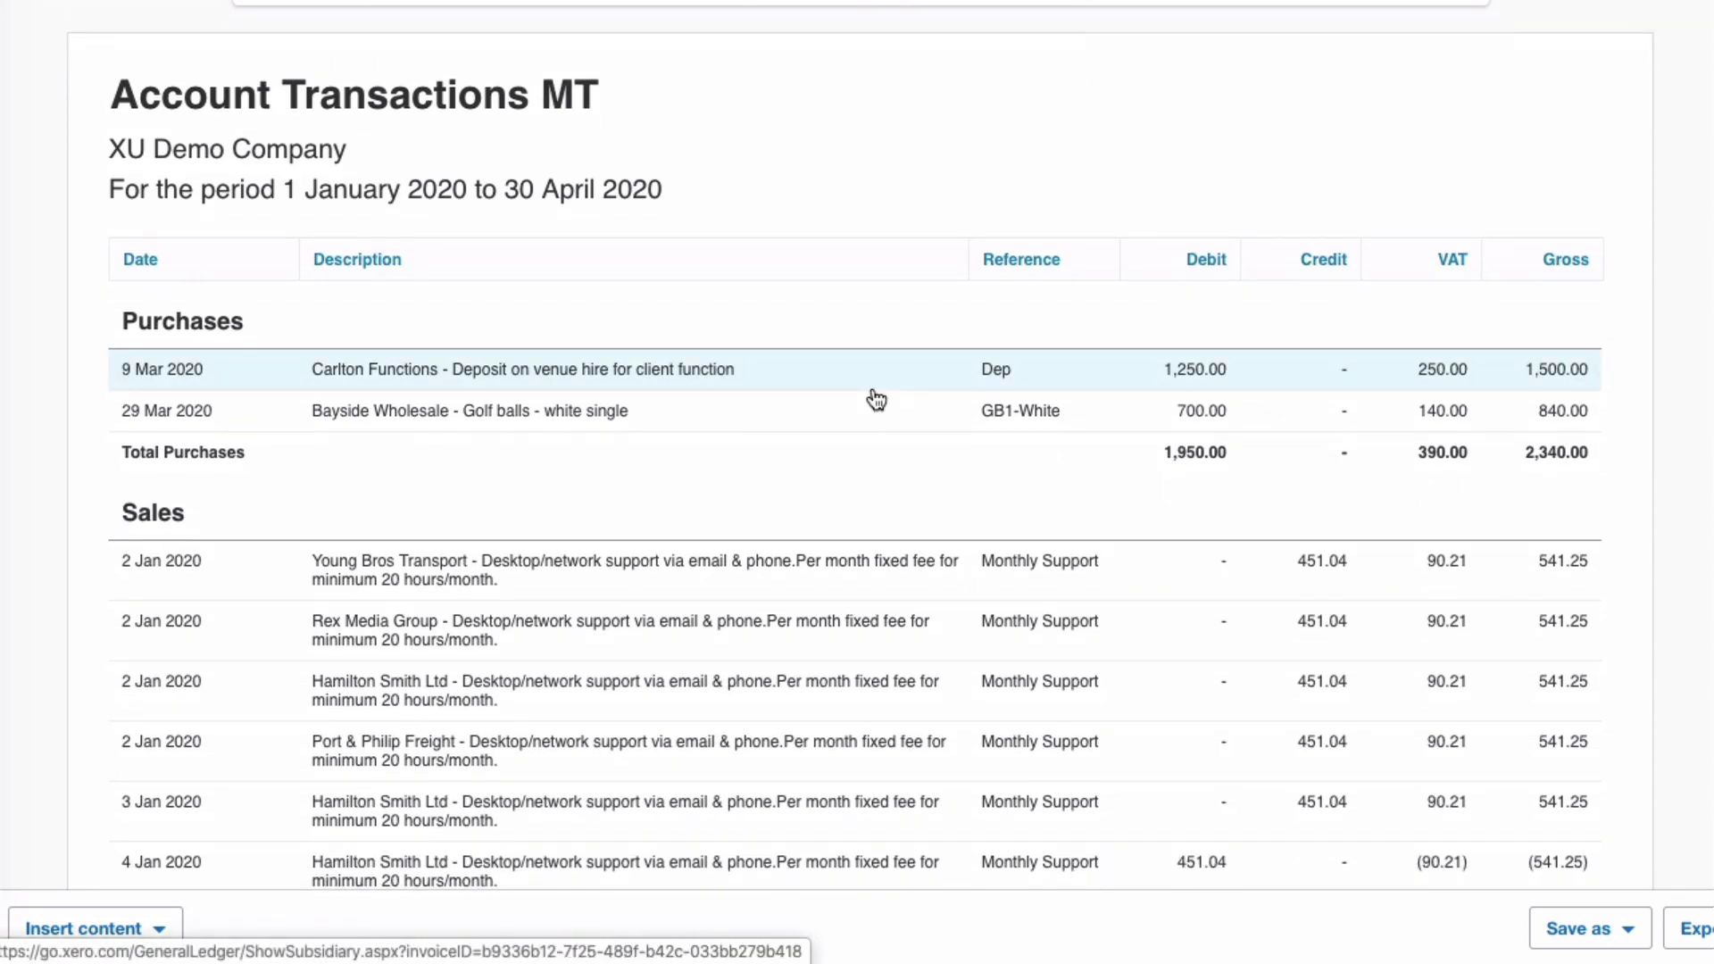
{"action": "scroll", "coordinate": [876, 399], "scroll_direction": "down", "scroll_amount": 3}
{"action": "scroll", "coordinate": [876, 399], "scroll_direction": "down", "scroll_amount": 7}
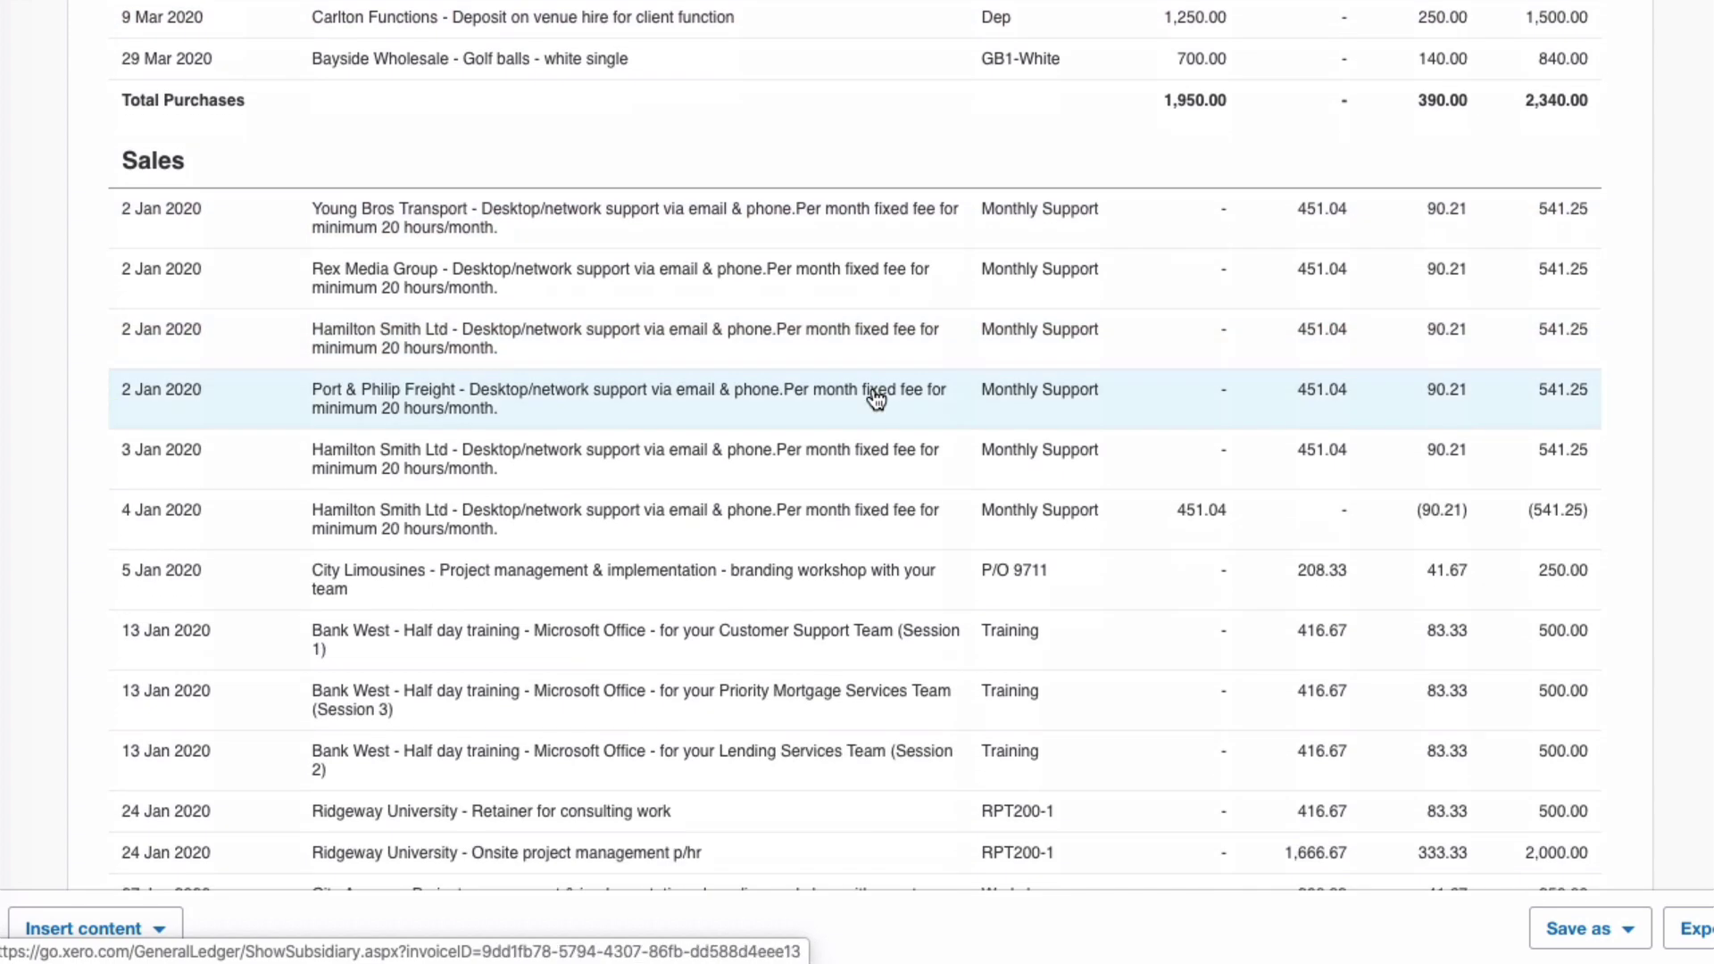
{"action": "scroll", "coordinate": [876, 399], "scroll_direction": "down", "scroll_amount": 8}
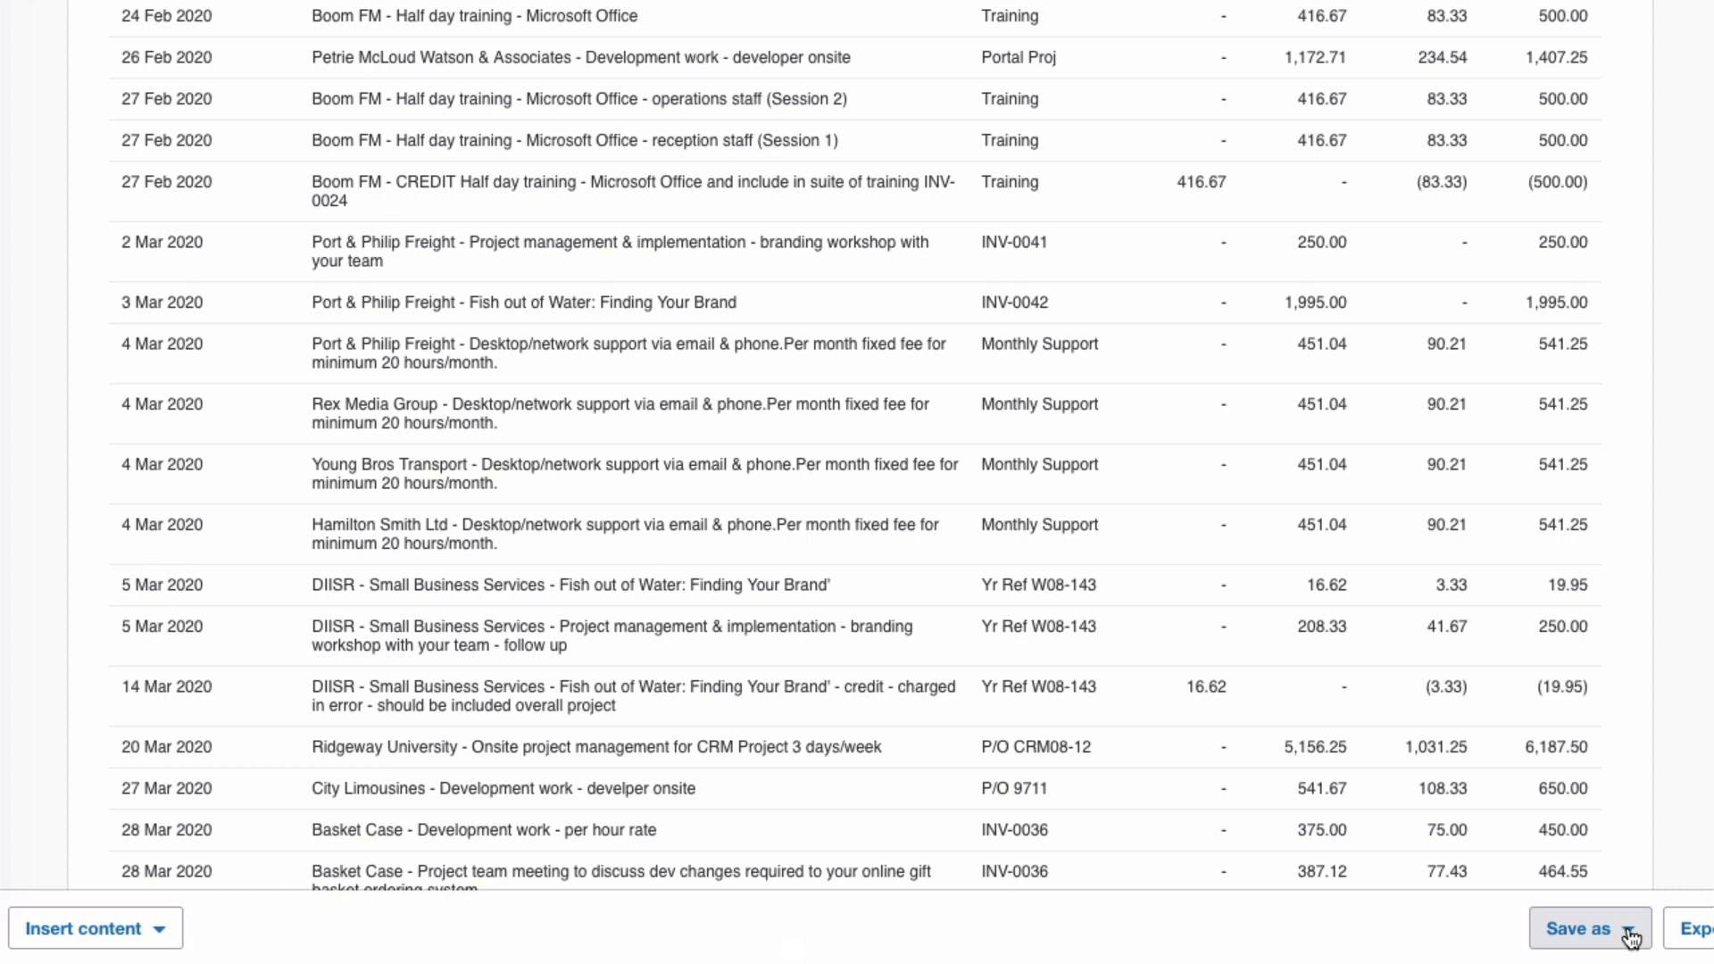
{"action": "left_click", "coordinate": [1630, 938]}
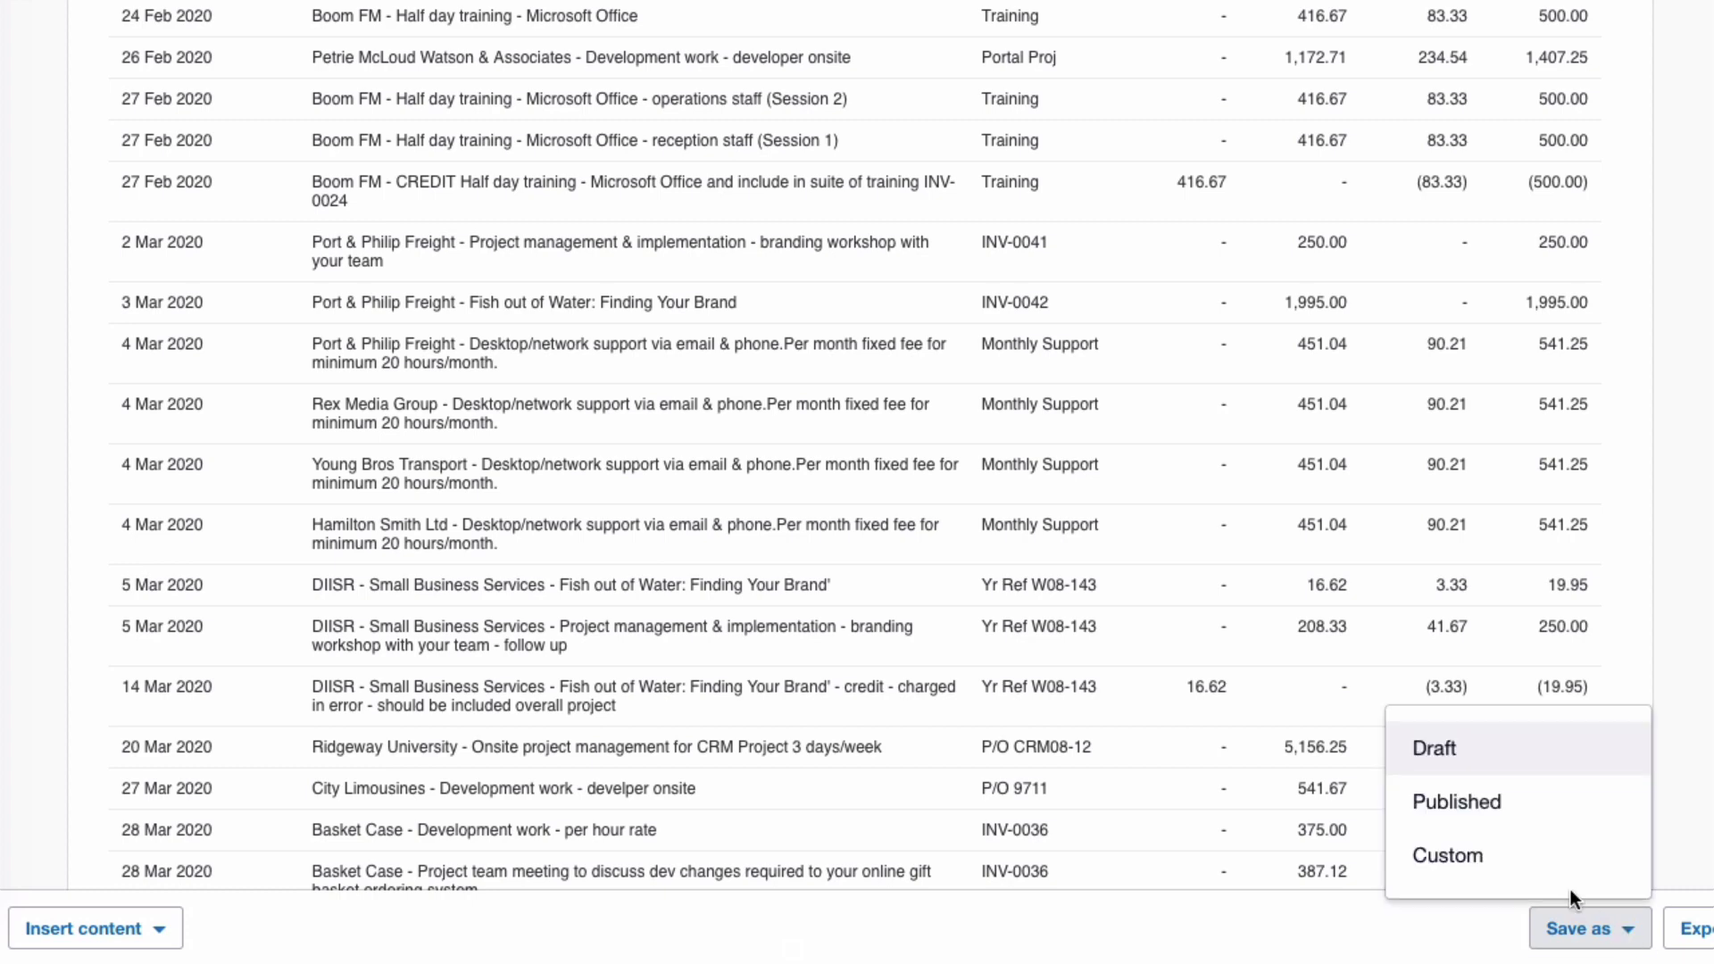
Save the Account Transactions report as a custom report named 'Sales and Purchases'
{"action": "left_click", "coordinate": [1488, 863]}
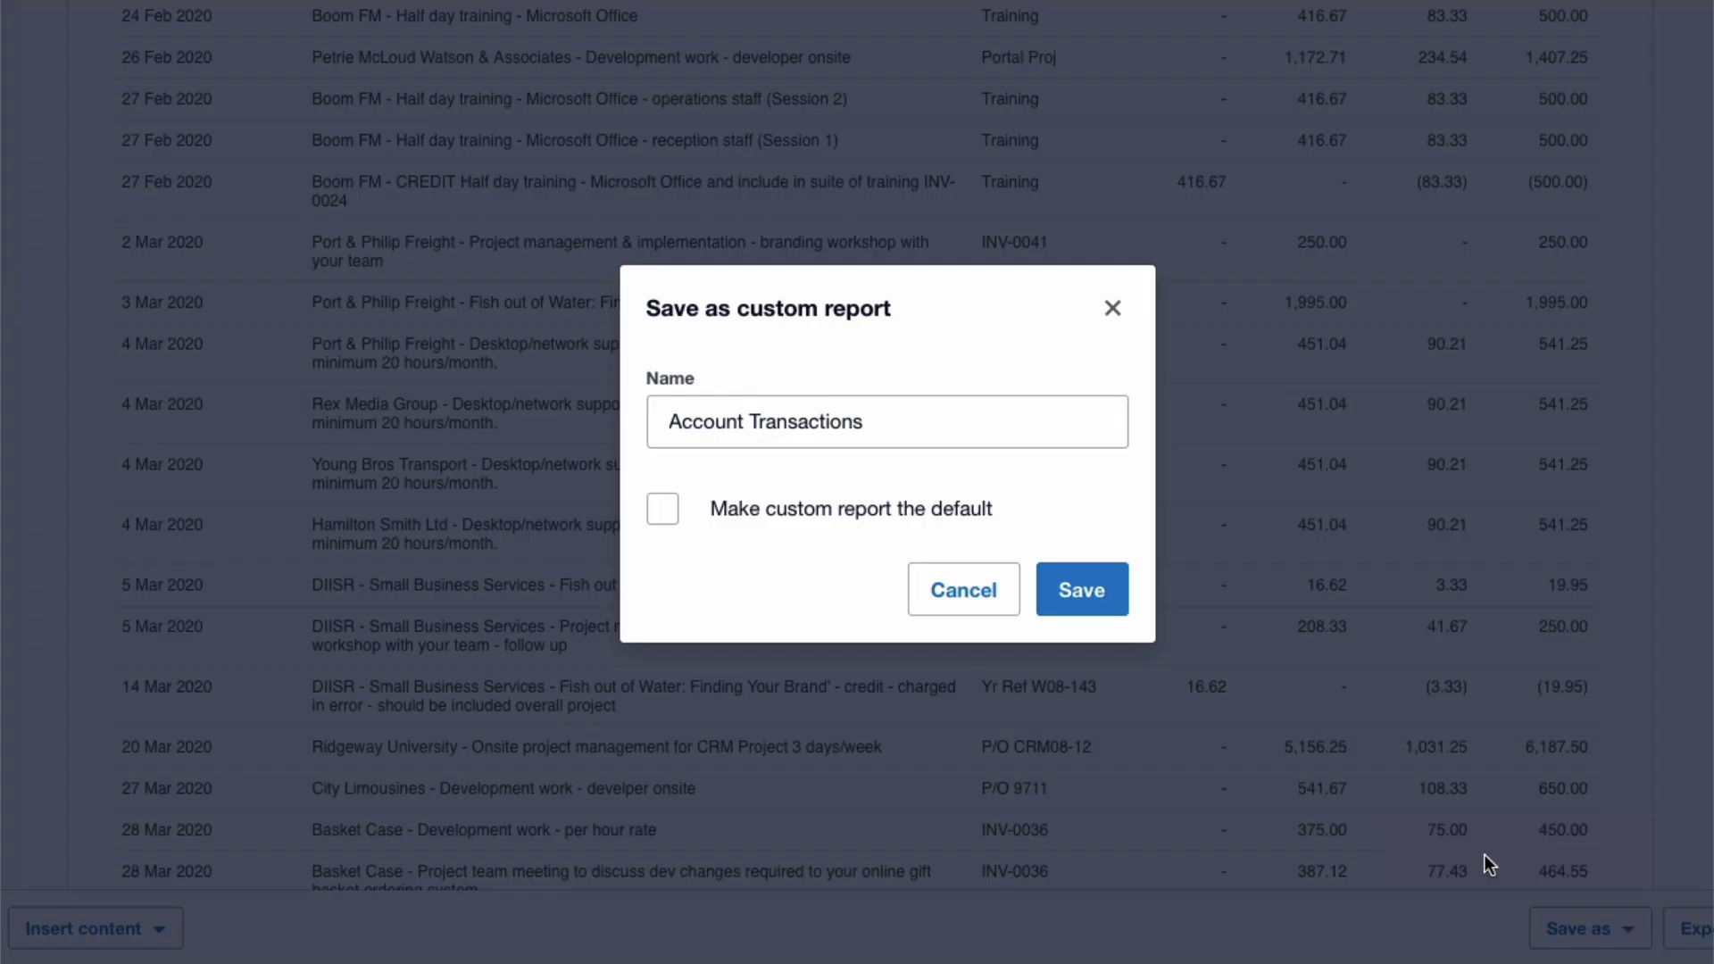
{"action": "left_click", "coordinate": [881, 413]}
{"action": "left_click_drag", "start_coordinate": [881, 413], "coordinate": [650, 420]}
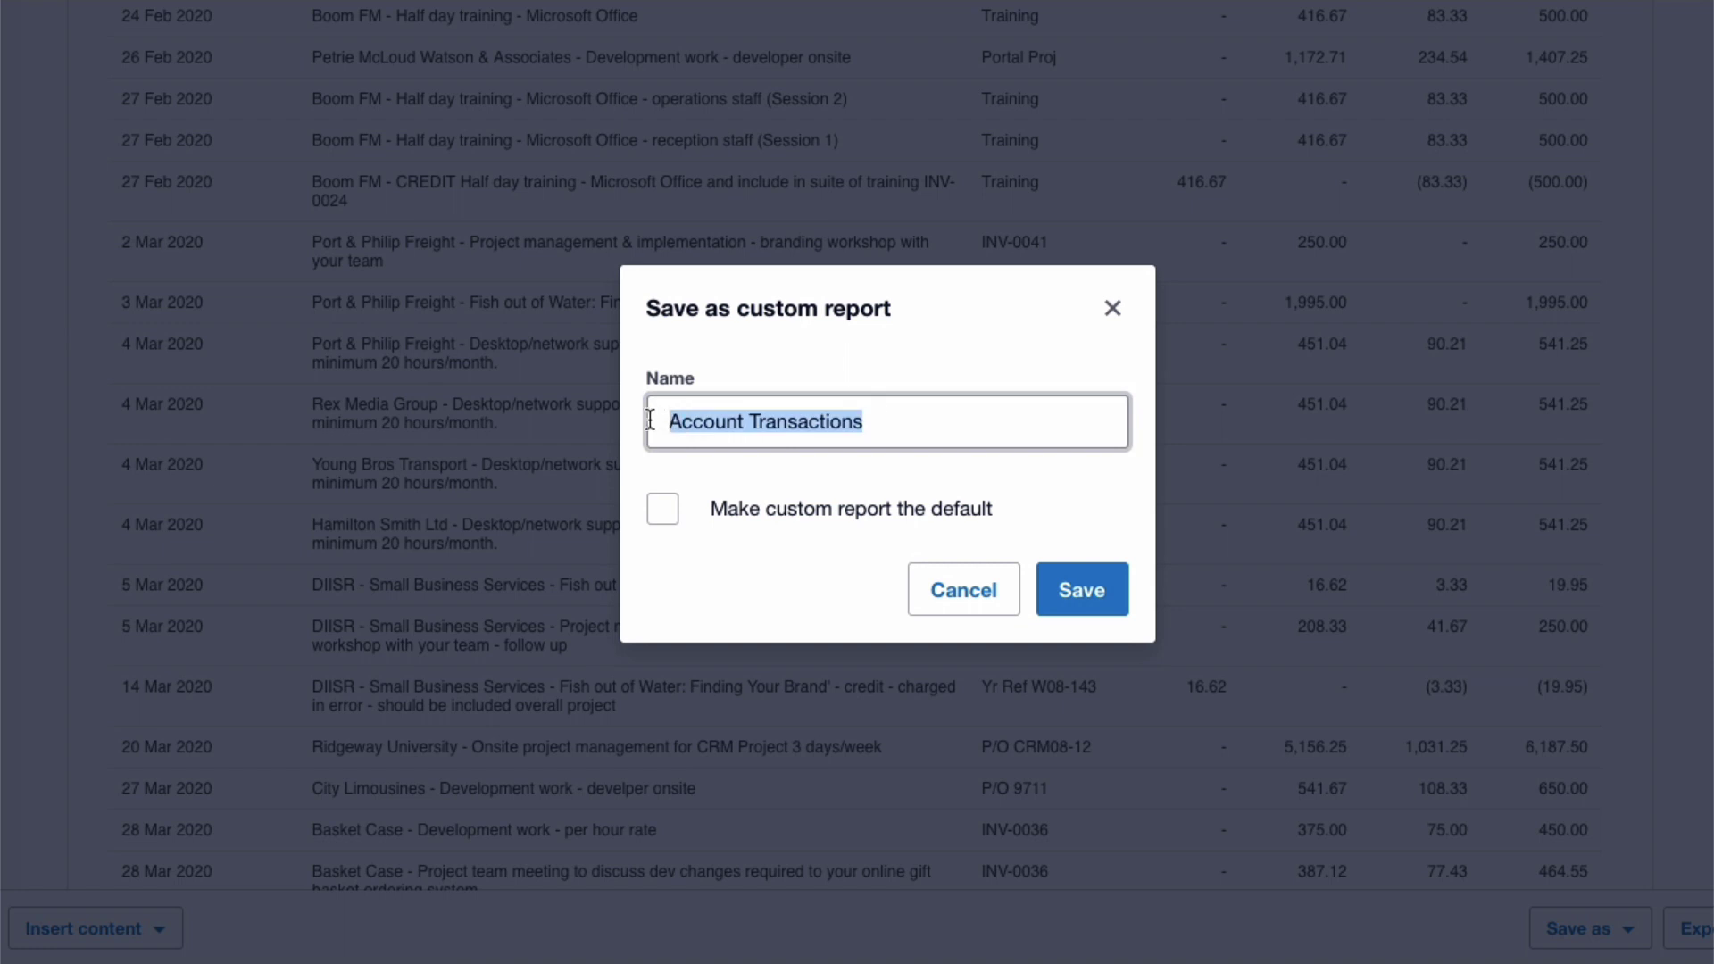
{"action": "type", "text": "Sales "}
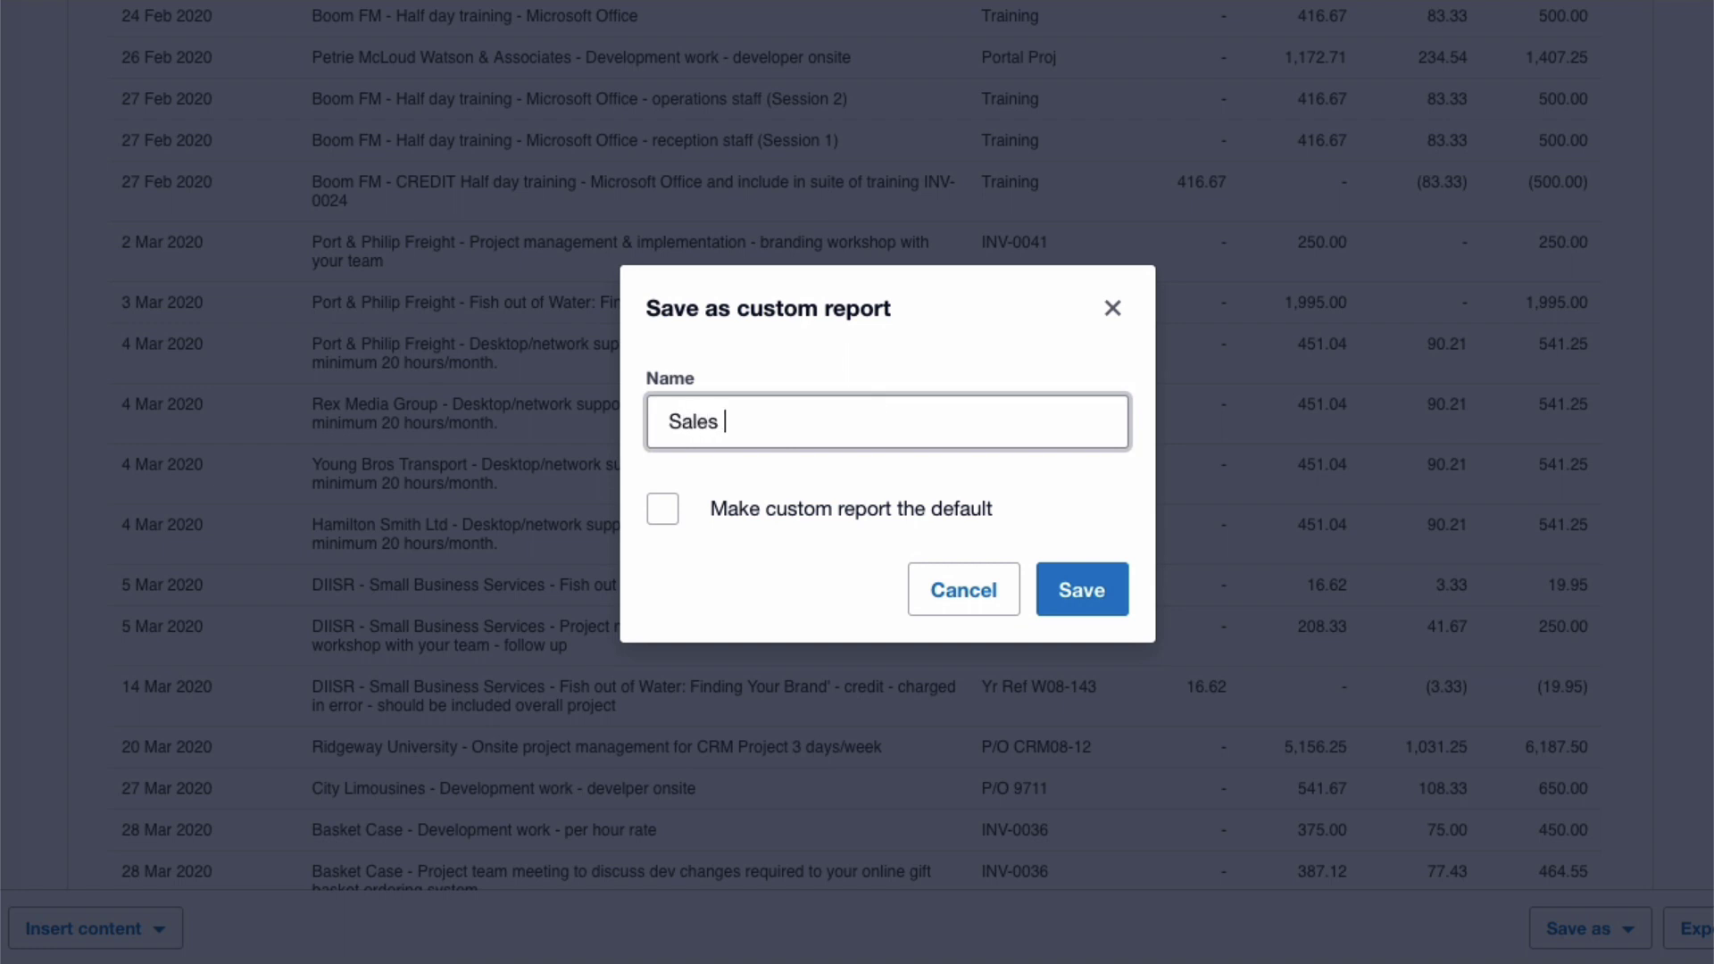
{"action": "type", "text": "and Purchases"}
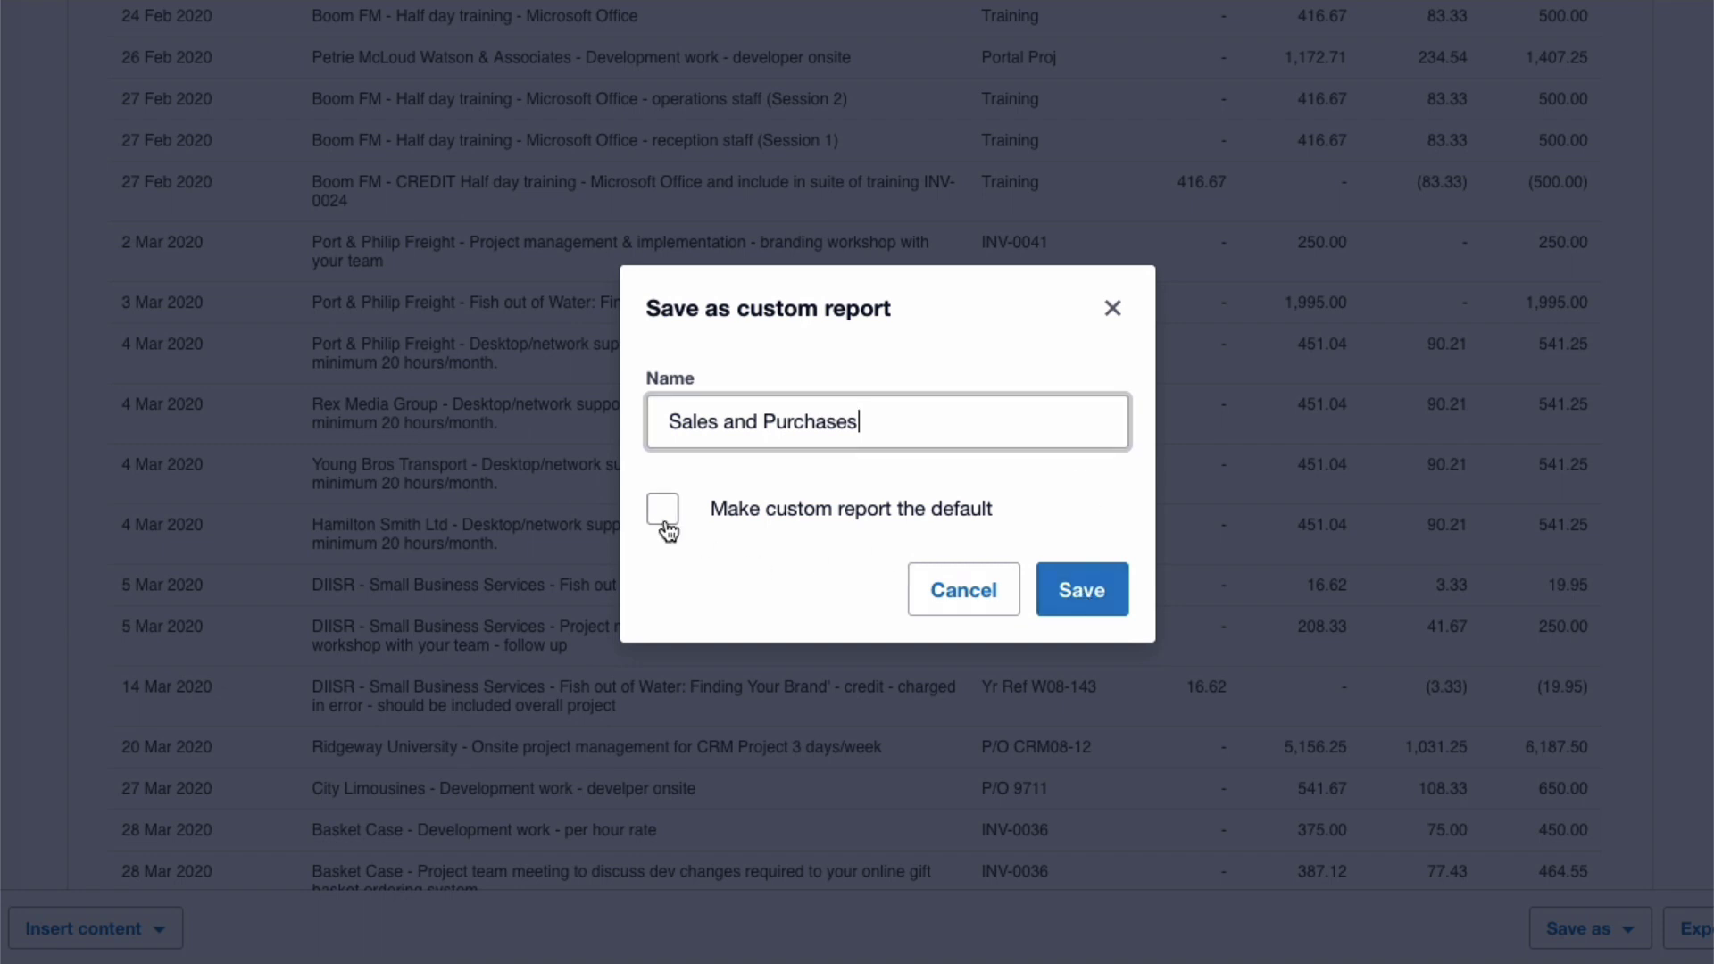
{"action": "left_click", "coordinate": [1085, 596]}
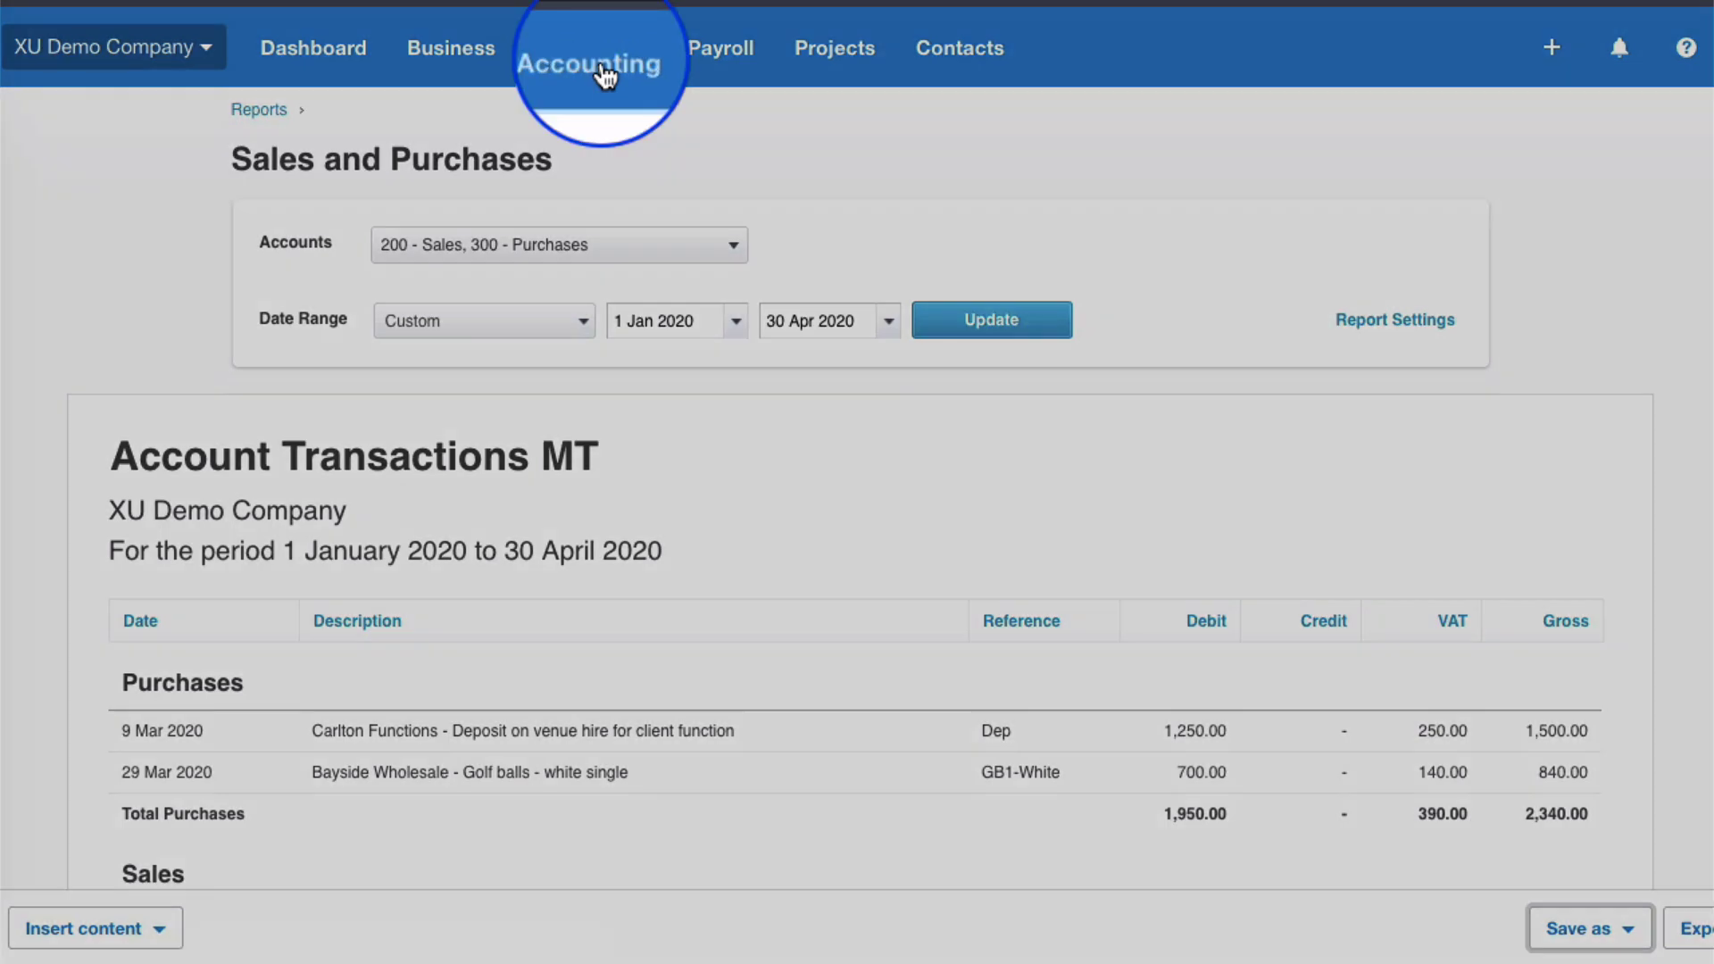
Open the Sales and Purchases report from the Custom reports list under Accounting > Reports
{"action": "left_click", "coordinate": [602, 70]}
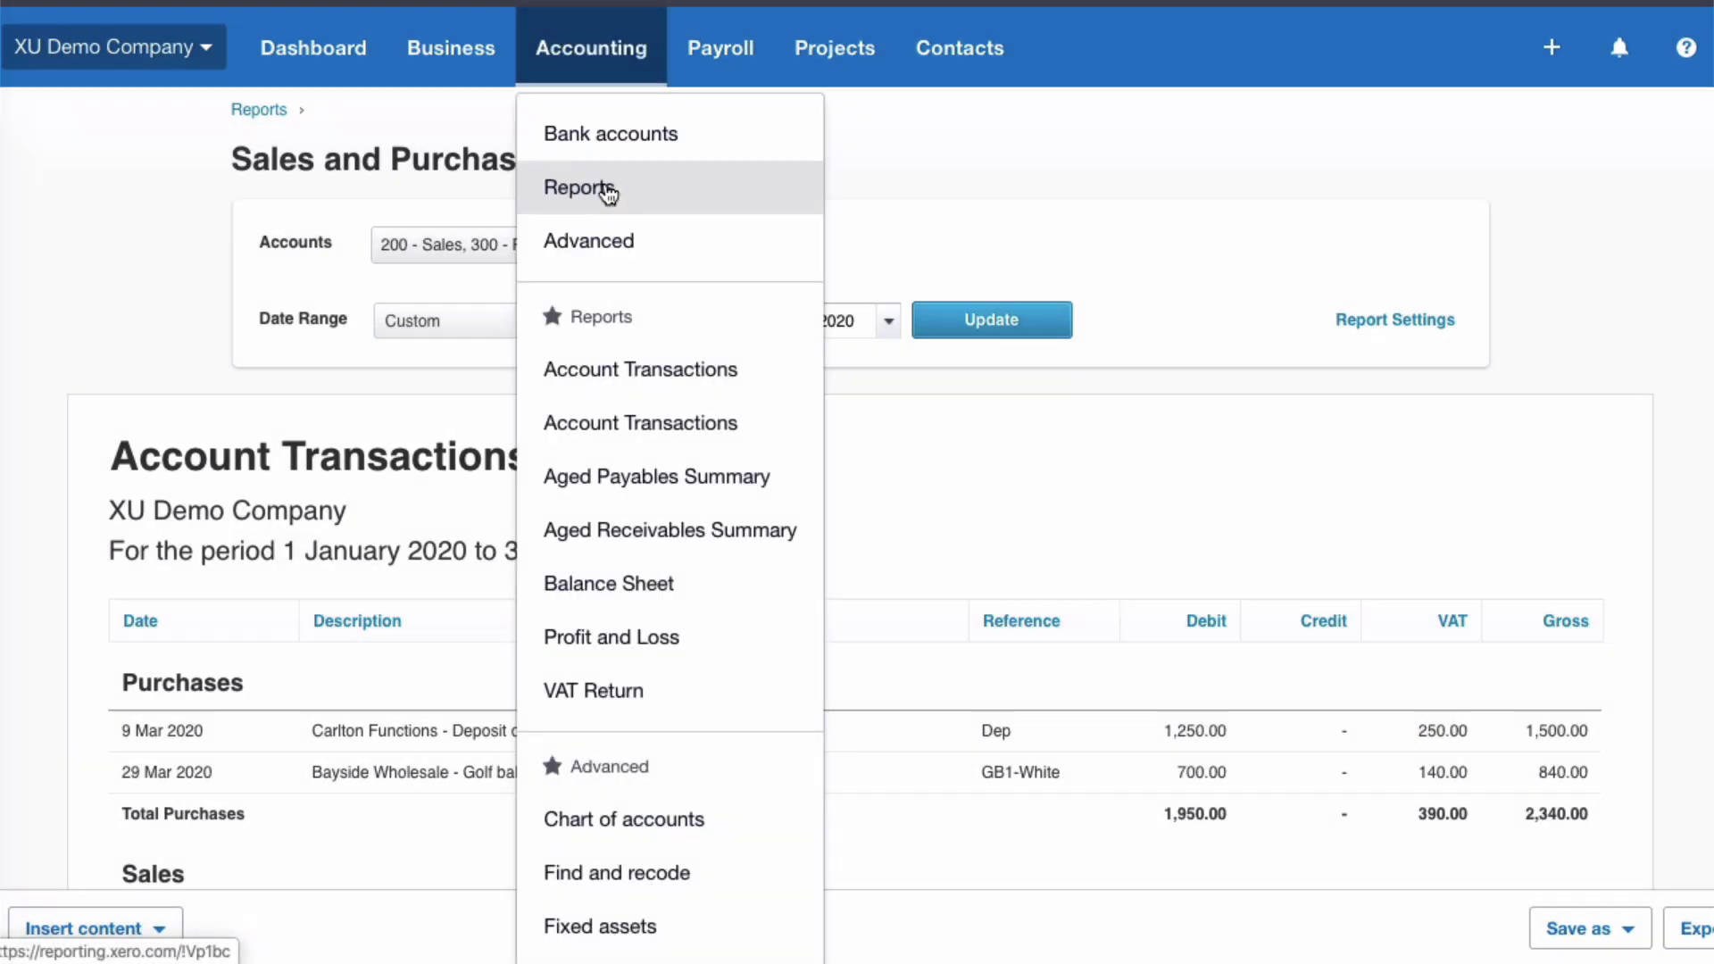
{"action": "left_click", "coordinate": [608, 191]}
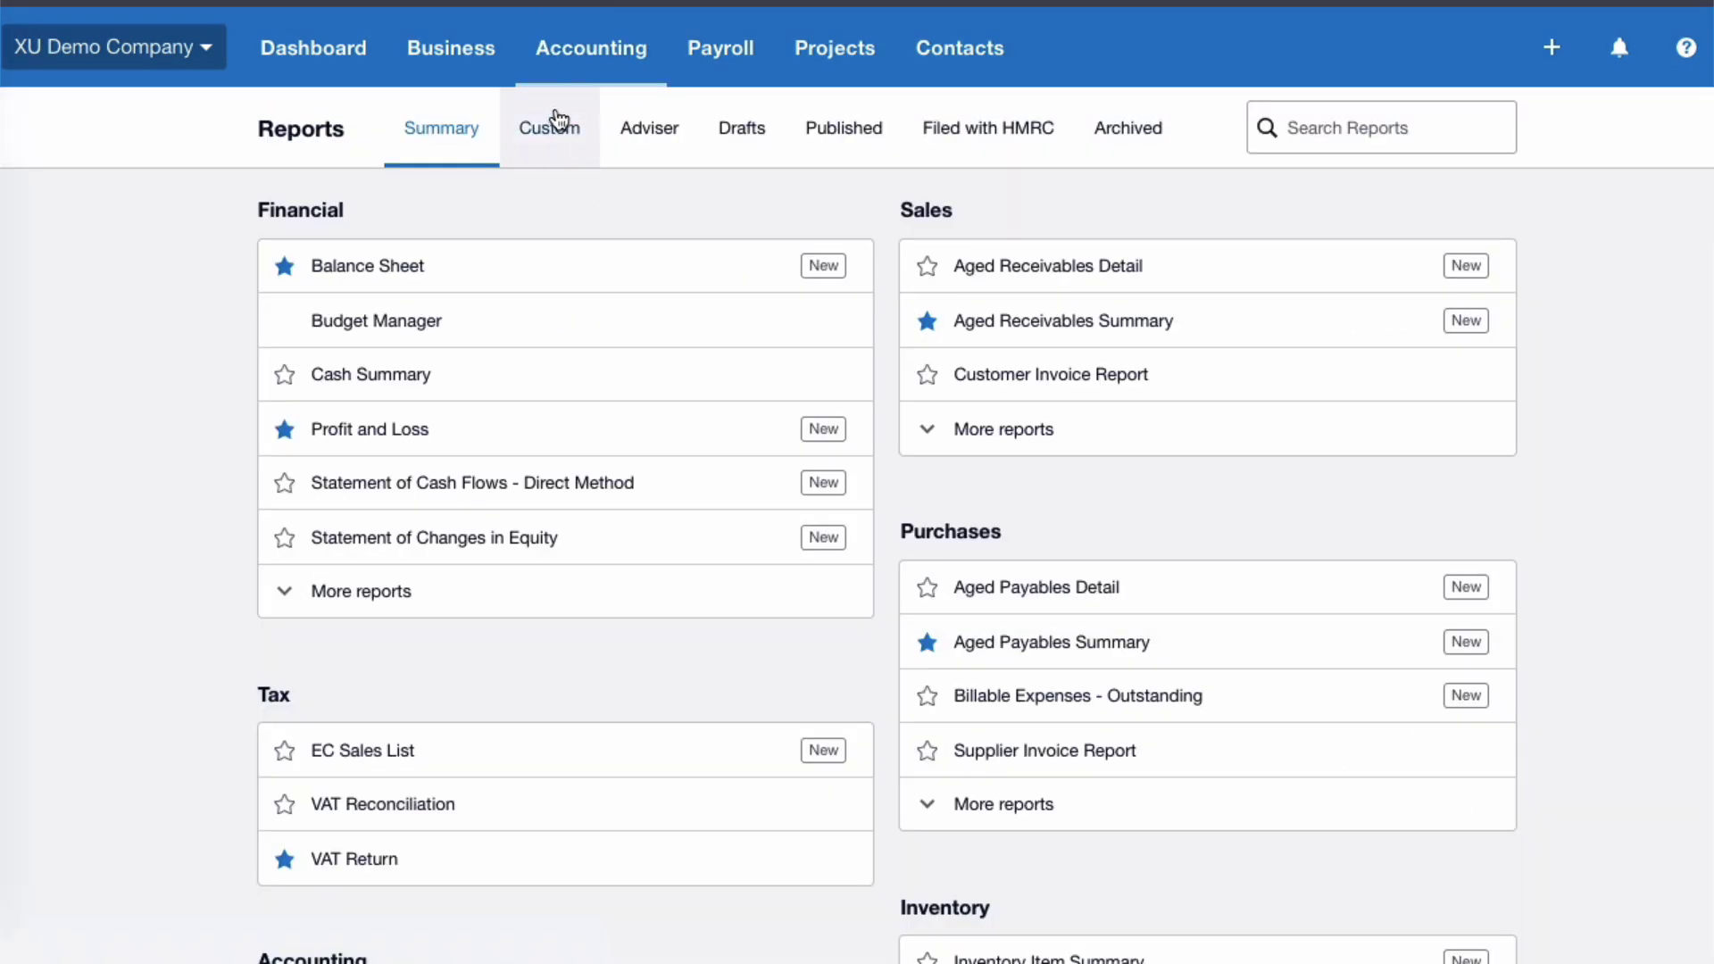
{"action": "left_click", "coordinate": [552, 130]}
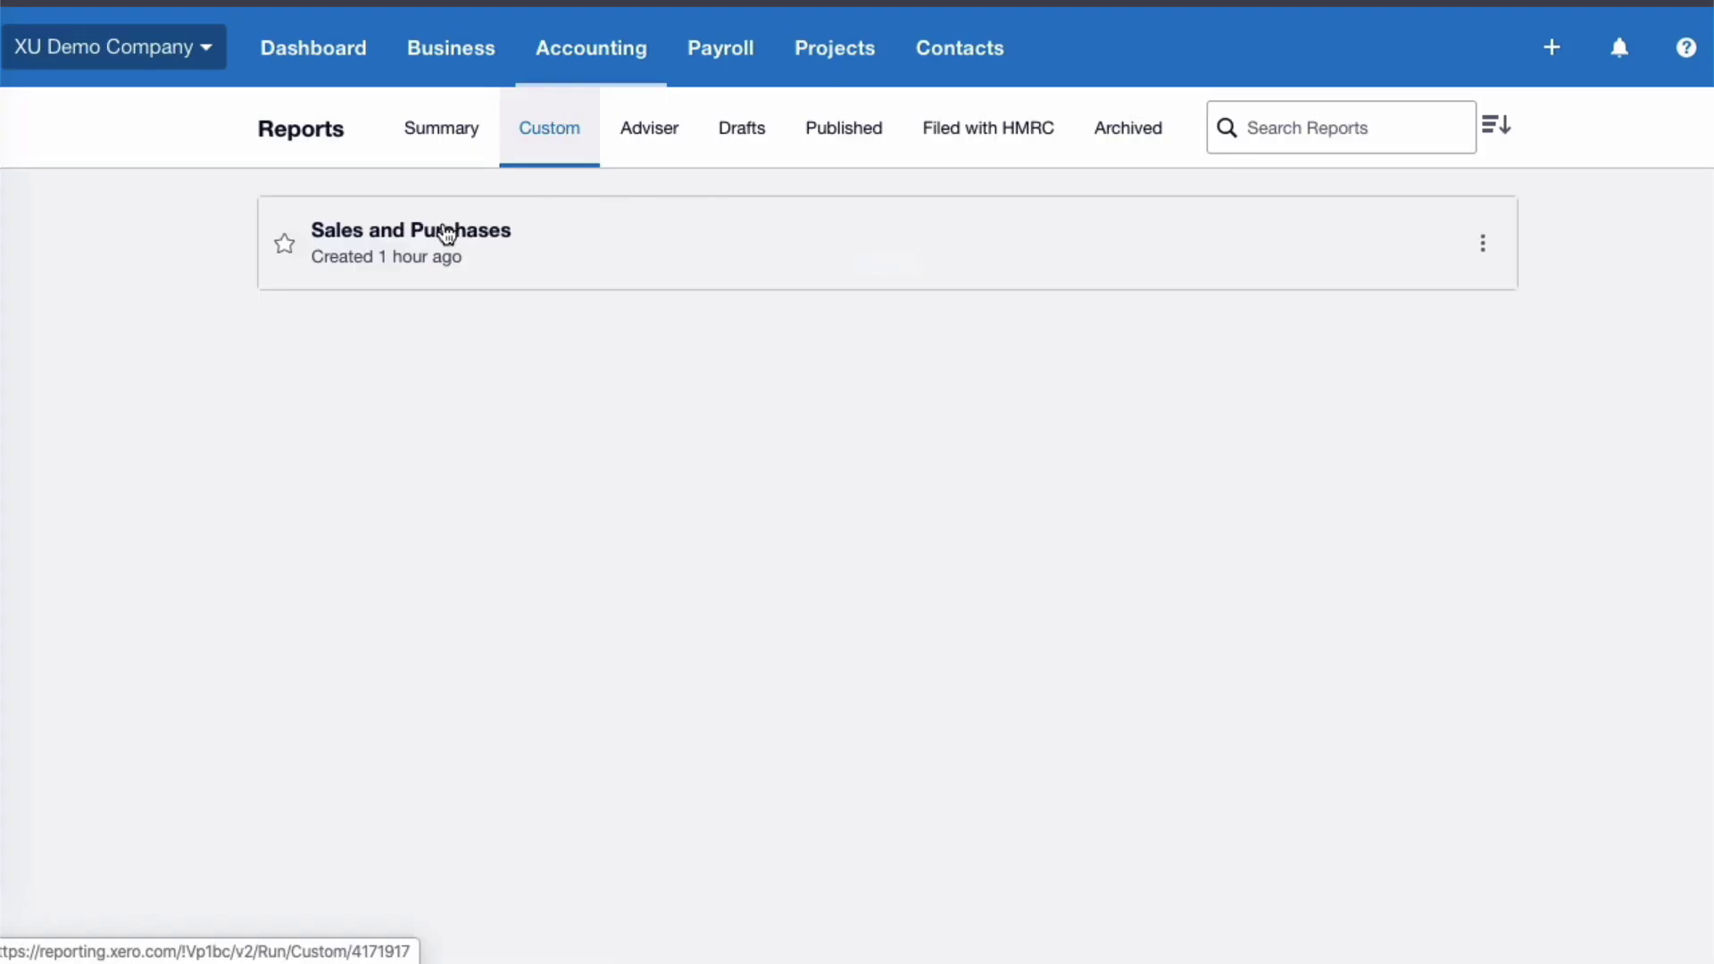
{"action": "left_click", "coordinate": [447, 234]}
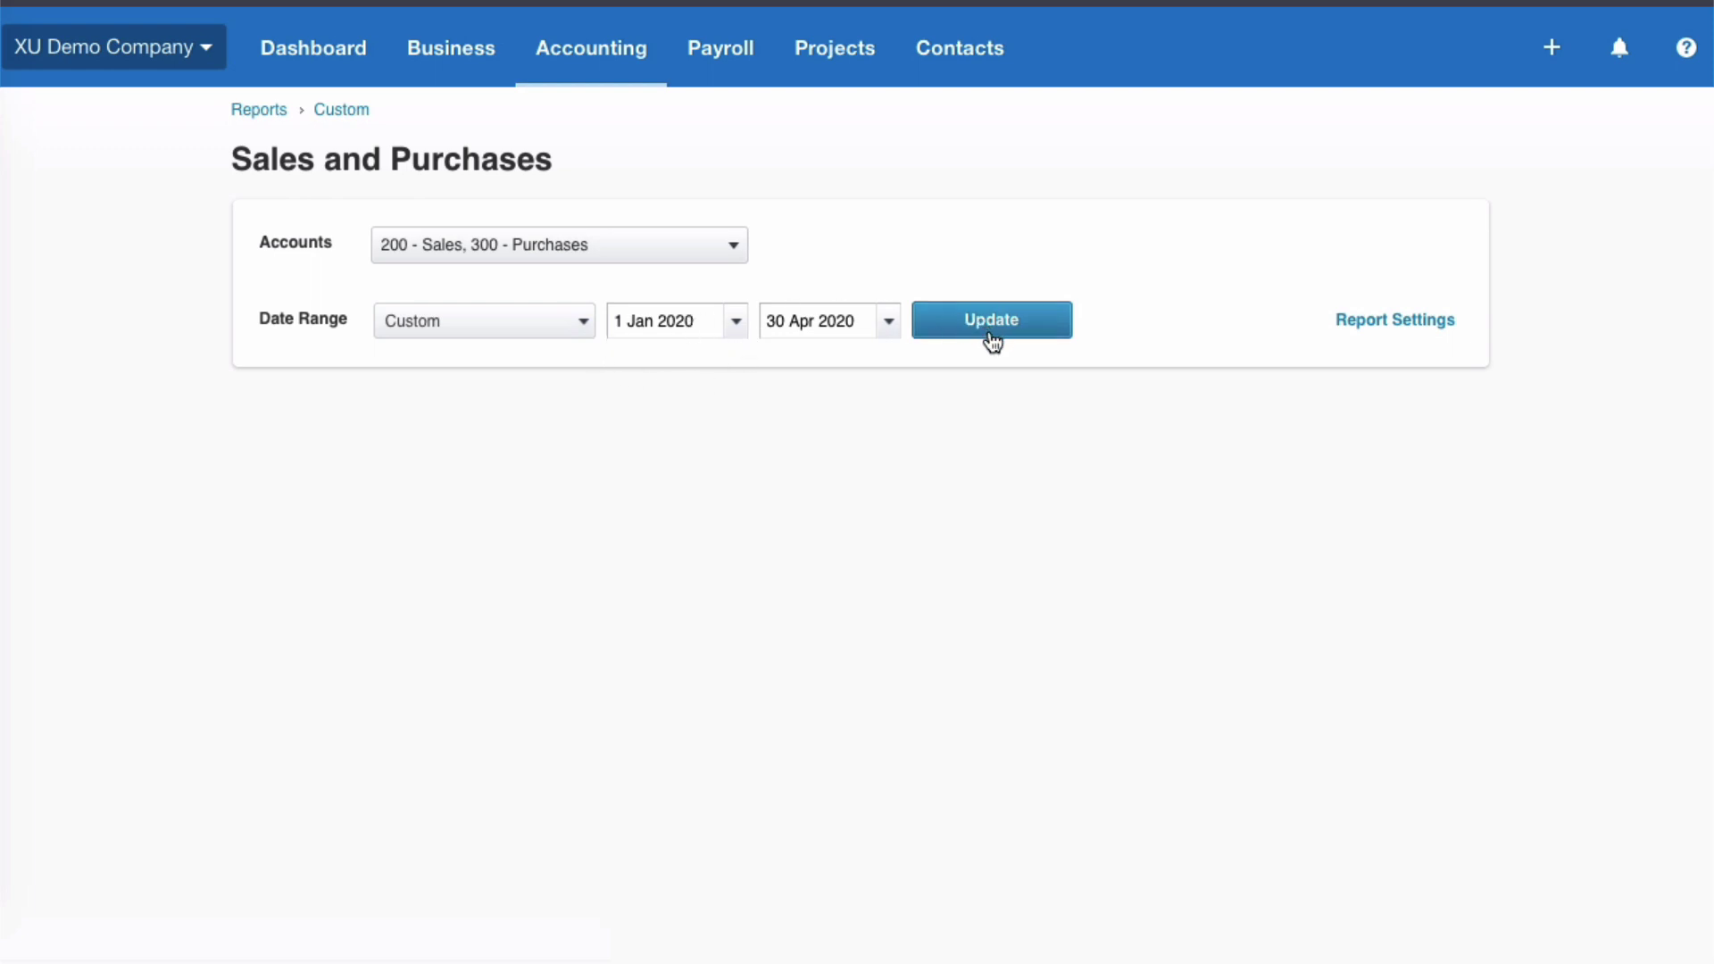
Star Sales and Purchases as a favourite, then reopen it from the Accounting menu
{"action": "left_click", "coordinate": [343, 115]}
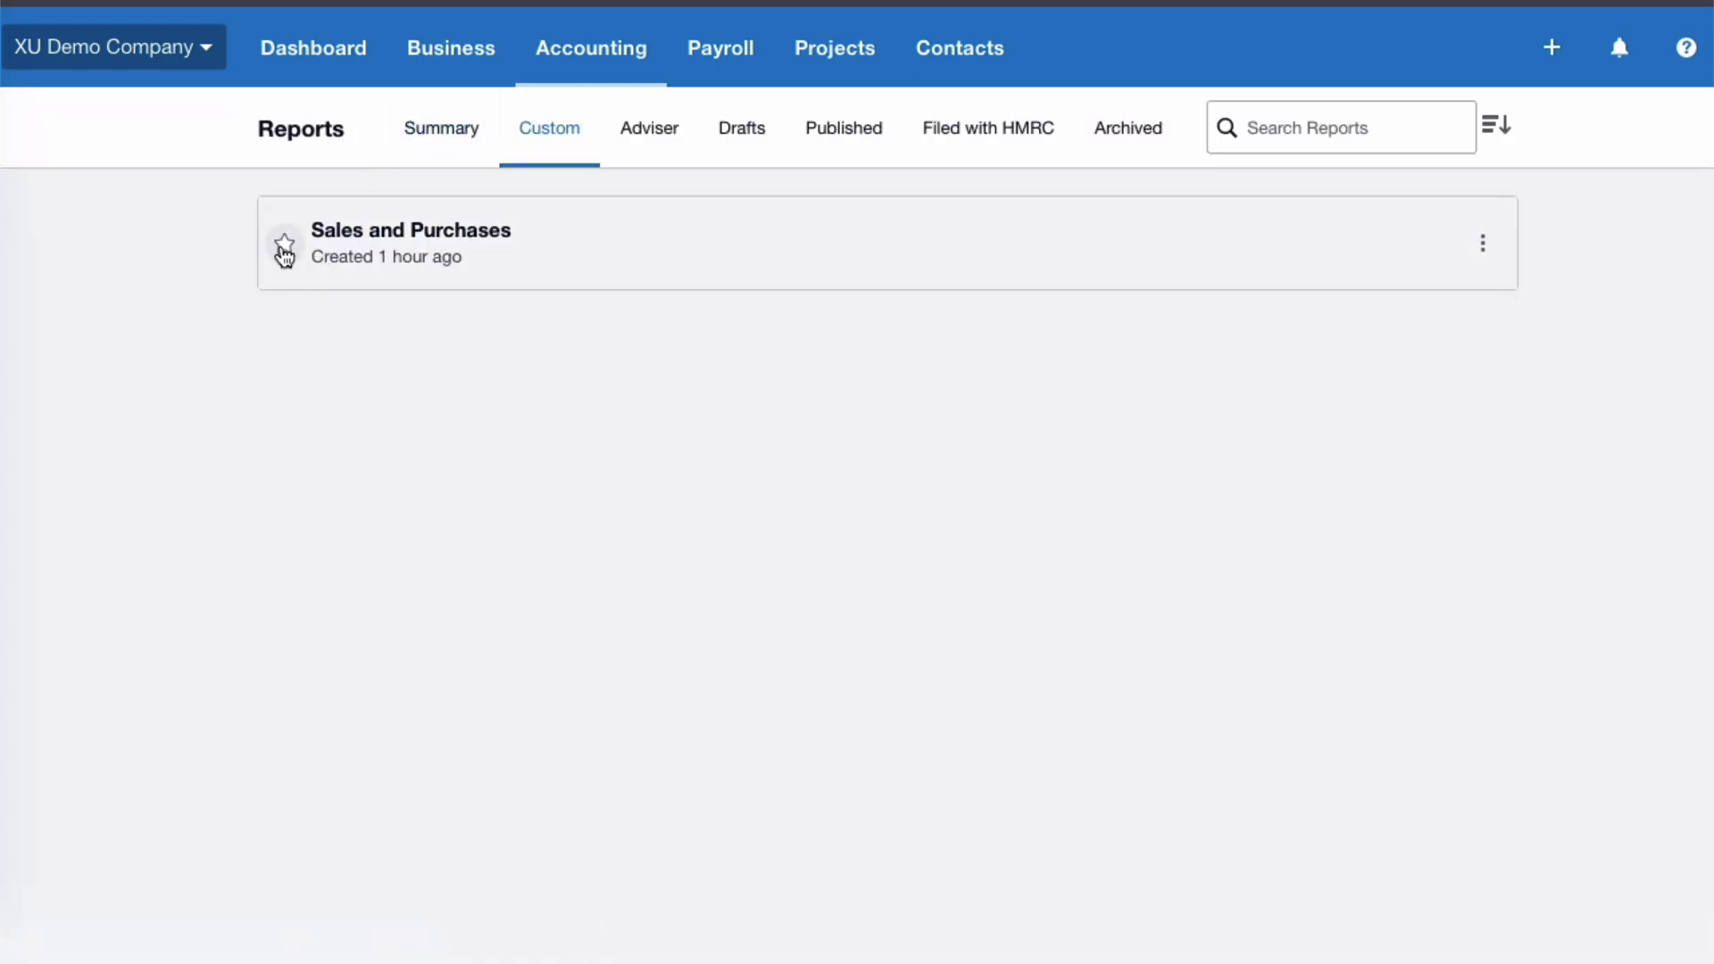
{"action": "left_click", "coordinate": [285, 255]}
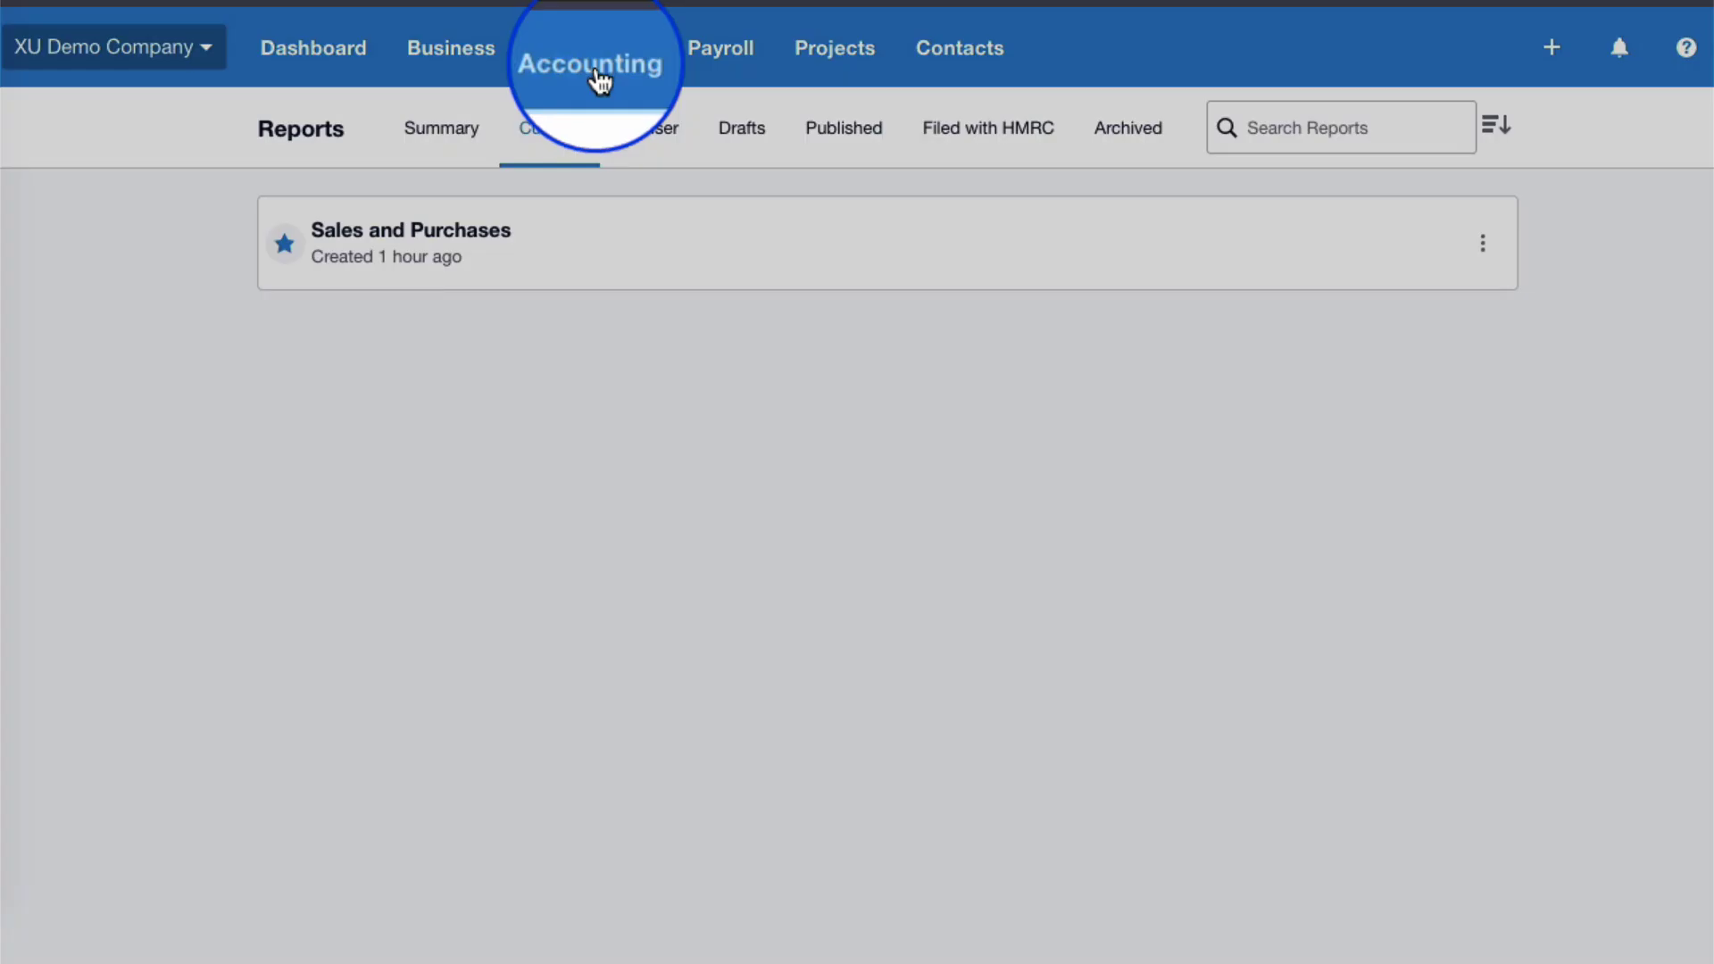
{"action": "left_click", "coordinate": [596, 56]}
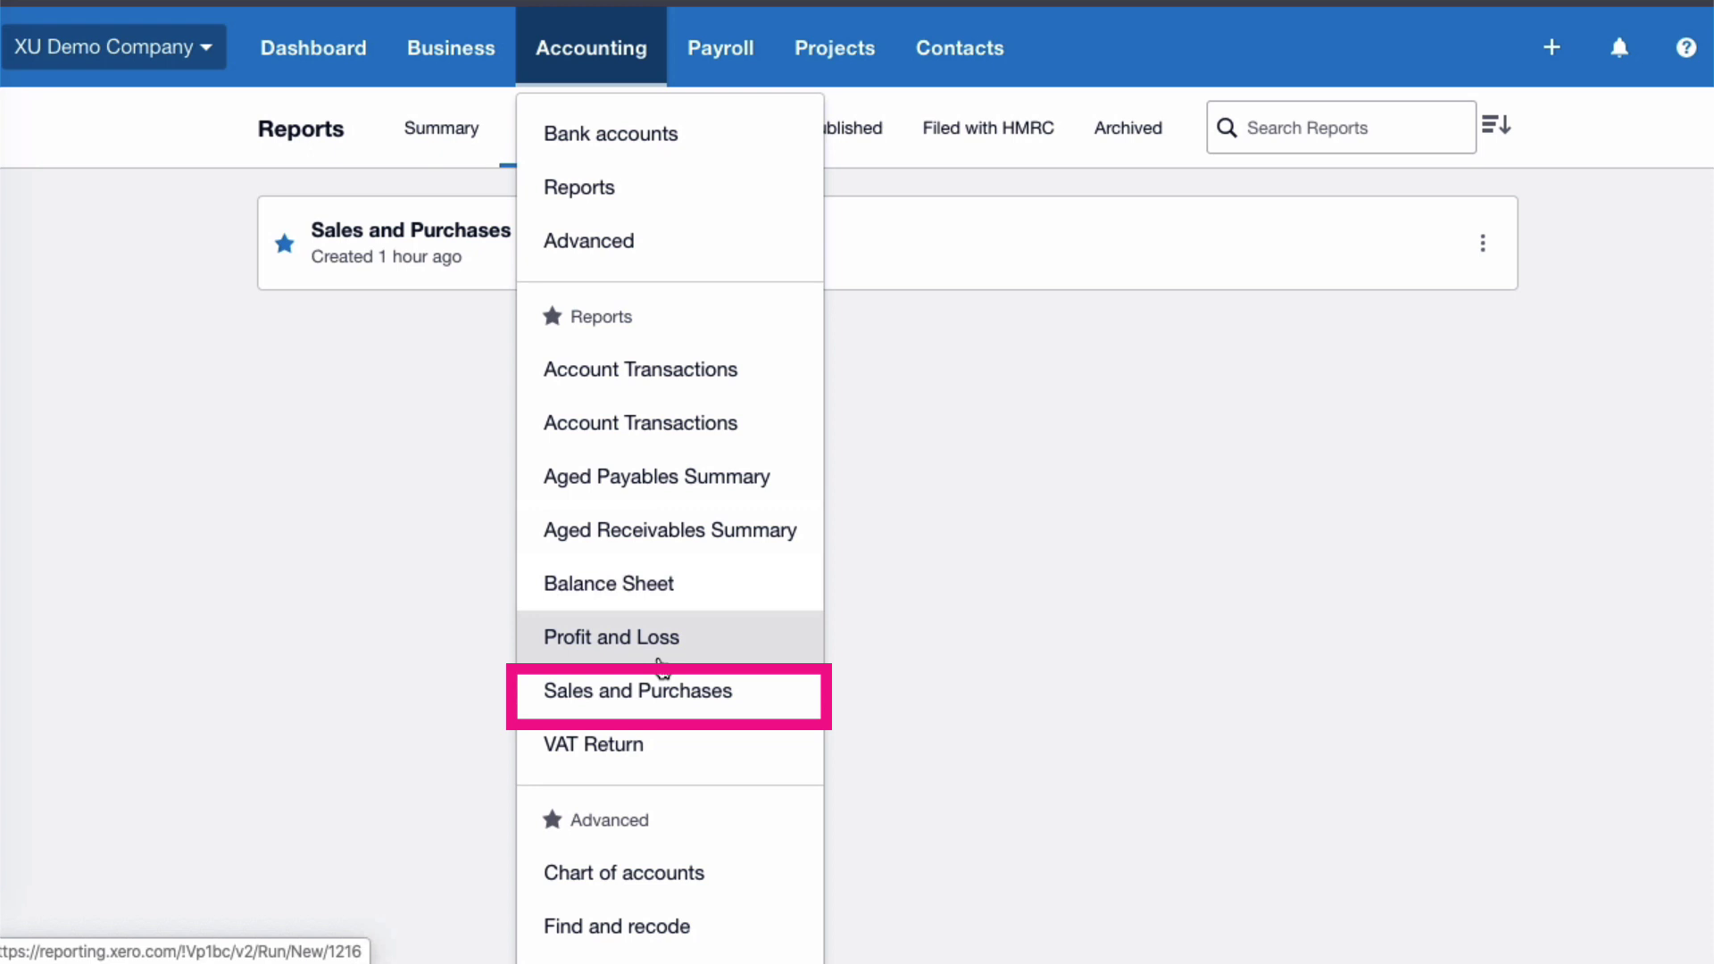
{"action": "left_click", "coordinate": [663, 686]}
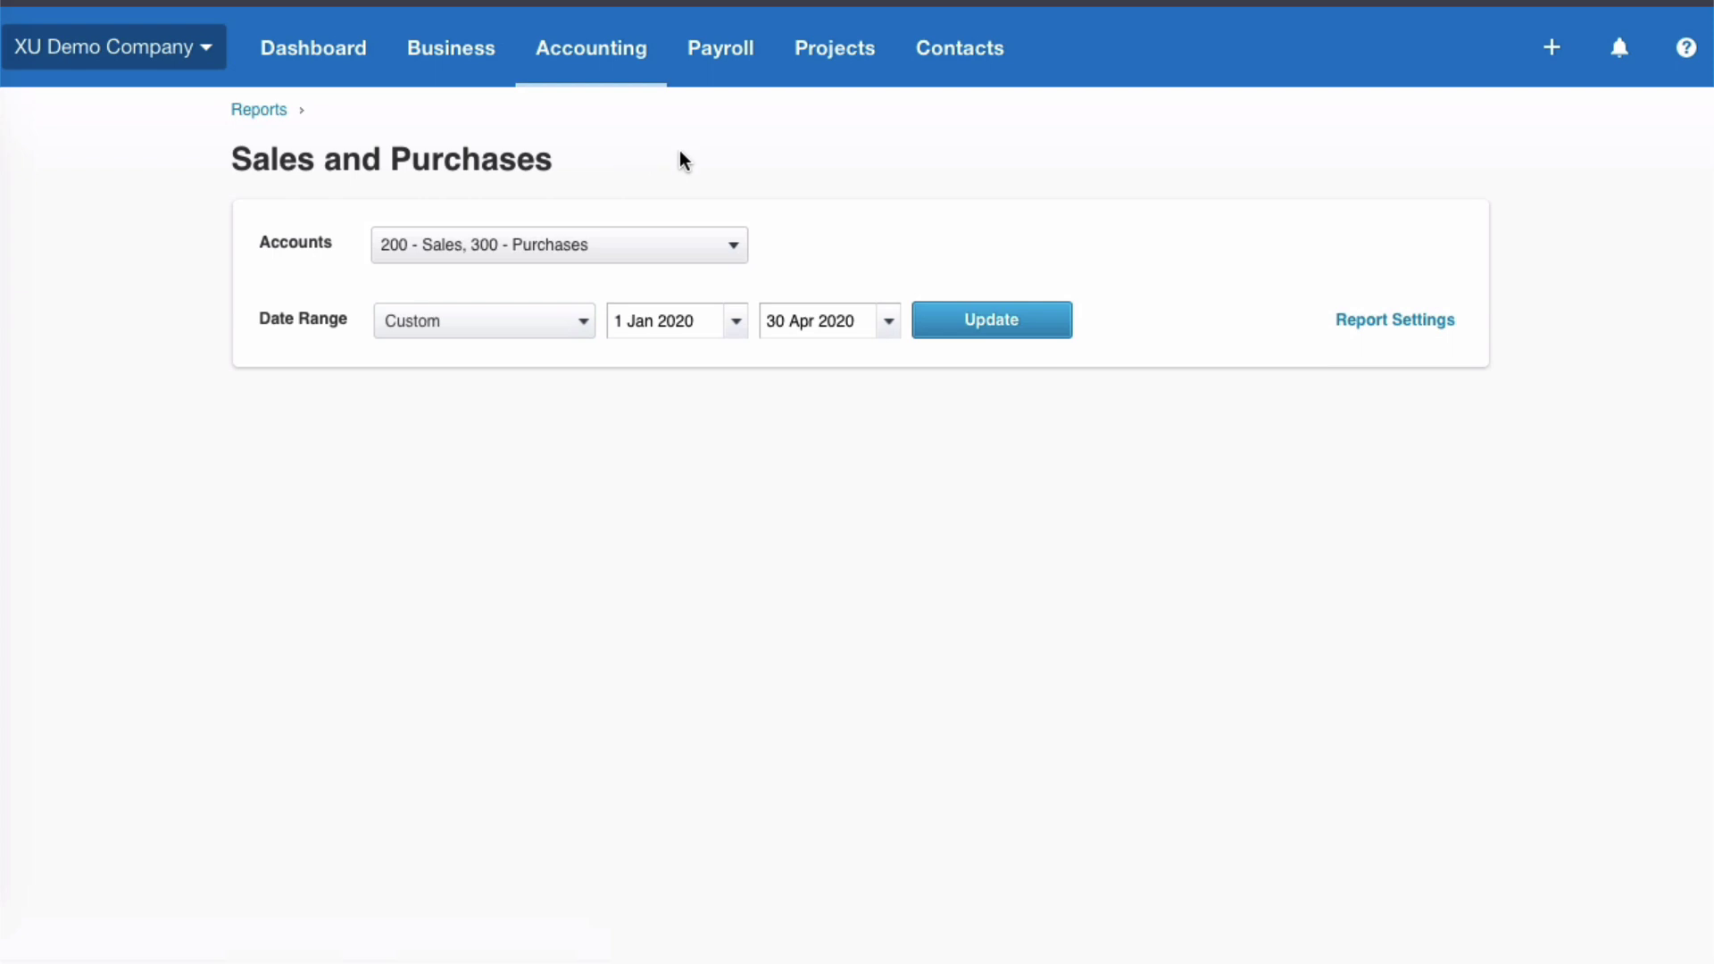
Update the report with its current settings (200 - Sales, 300 - Purchases, 1 Jan–30 Apr 2020)
{"action": "left_click", "coordinate": [1398, 323]}
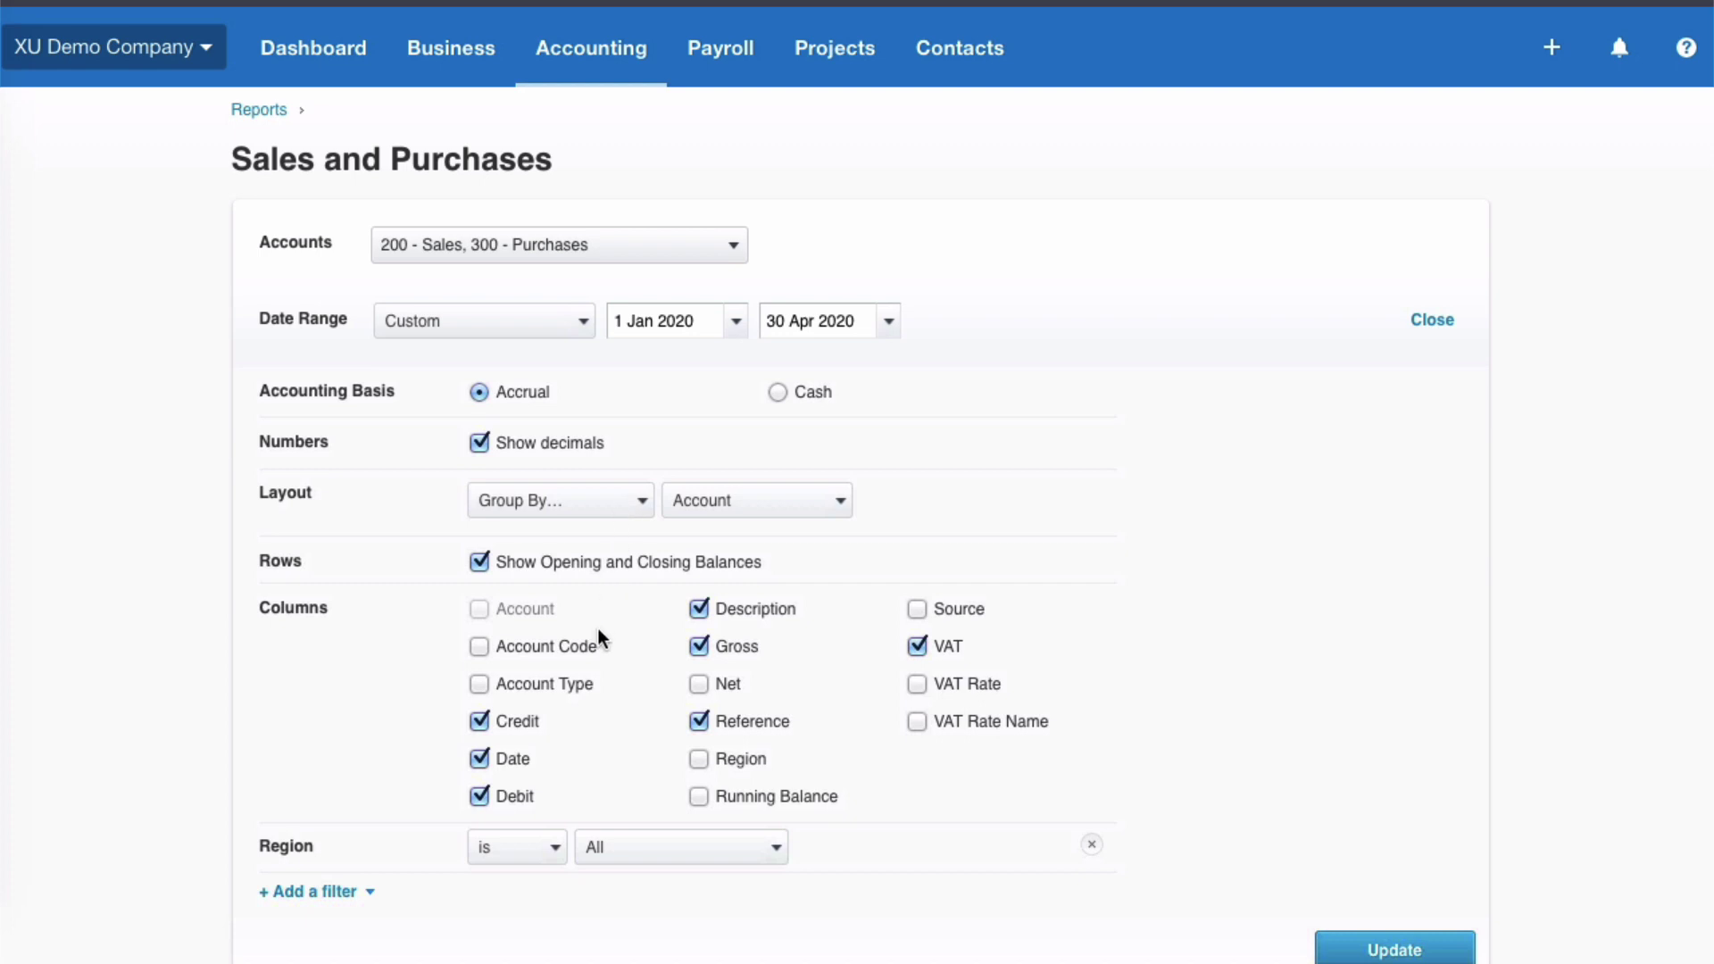
{"action": "scroll", "coordinate": [609, 736], "scroll_direction": "down", "scroll_amount": 3}
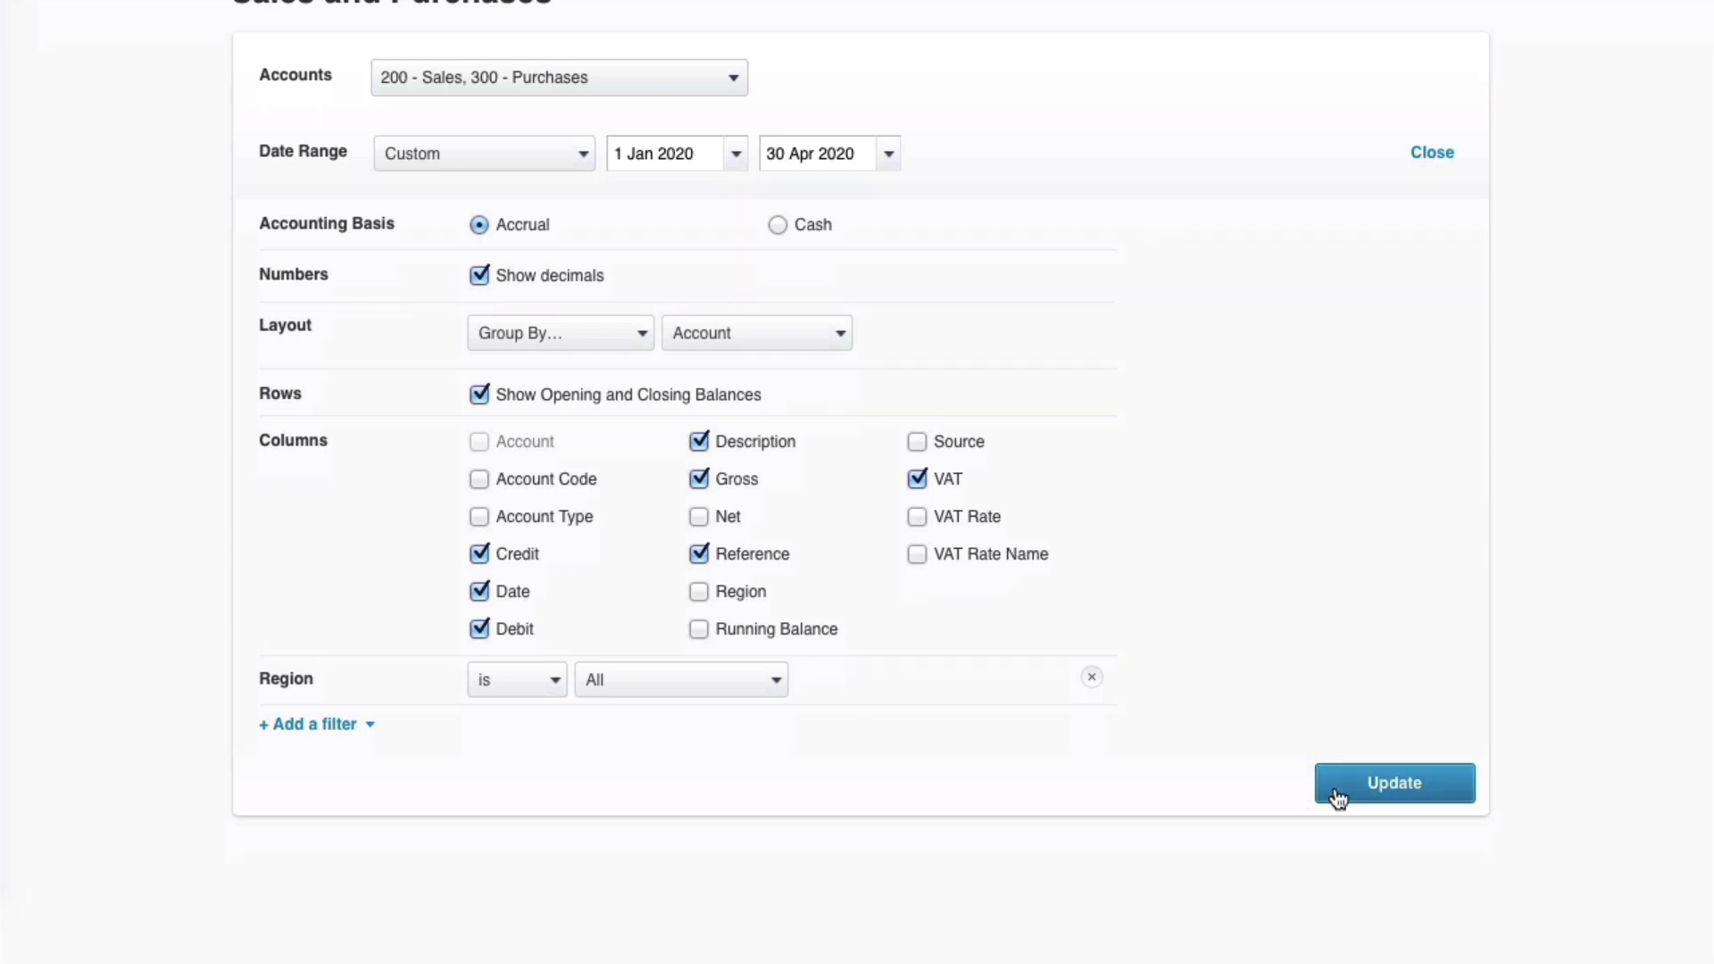
{"action": "left_click", "coordinate": [1393, 791]}
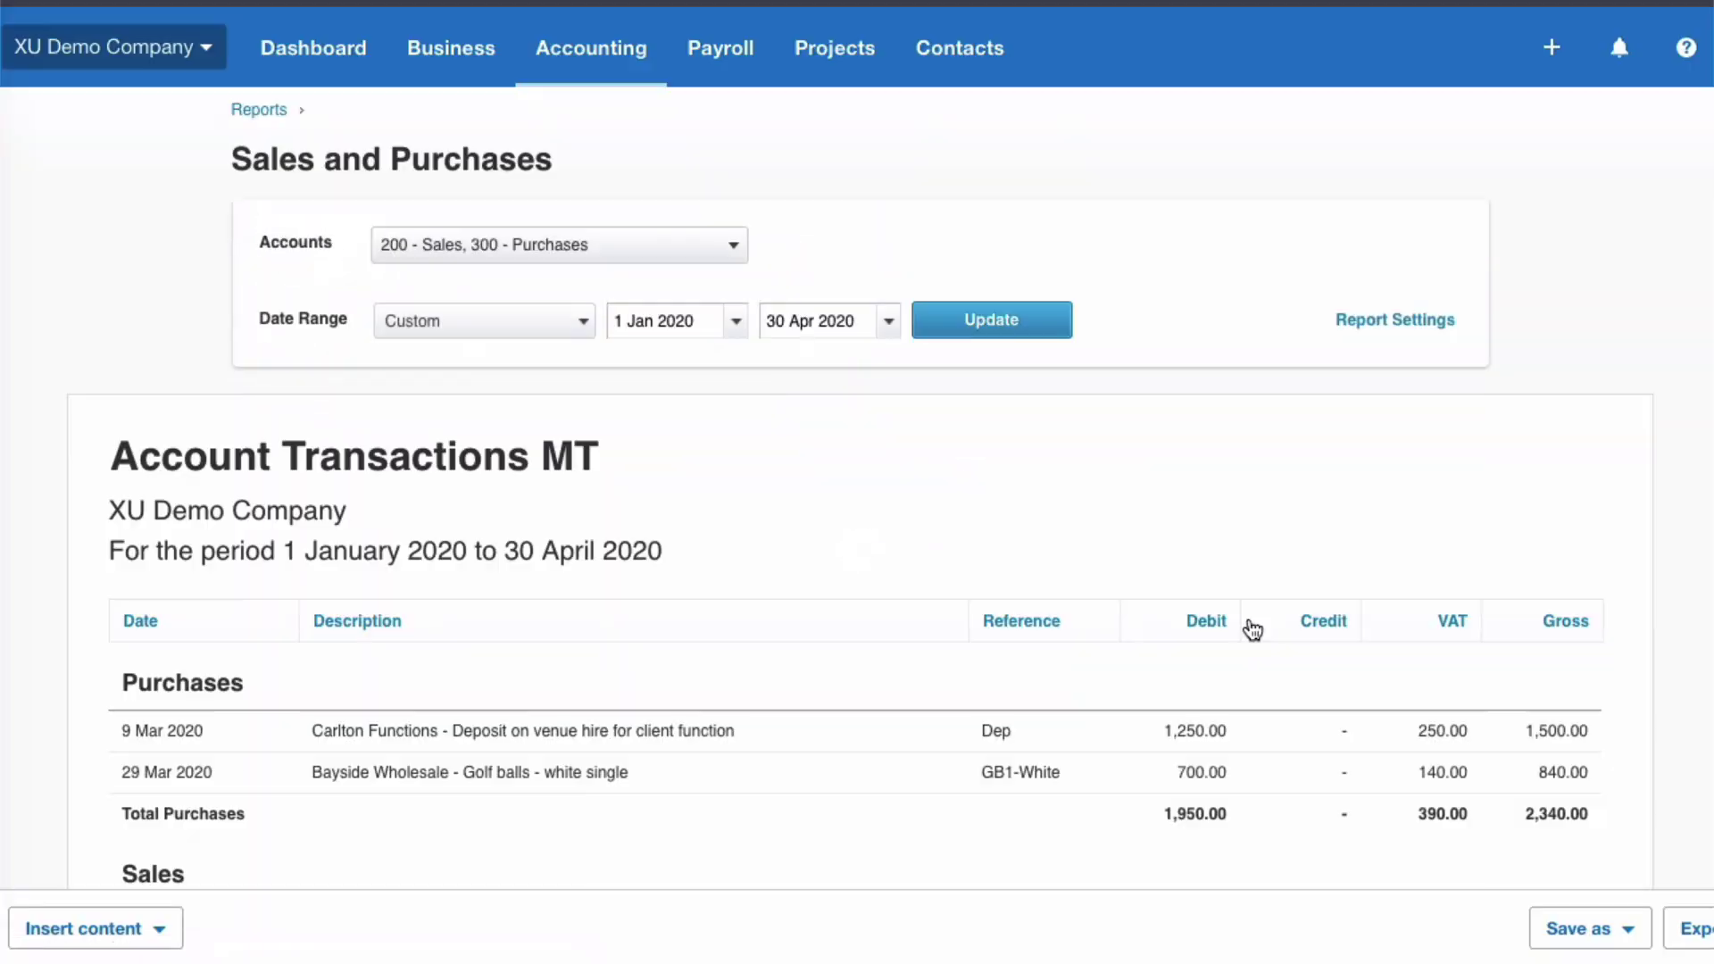
Re-save it as the custom report 'Sales and Purchases' under the same name
{"action": "scroll", "coordinate": [1253, 631], "scroll_direction": "down", "scroll_amount": 6}
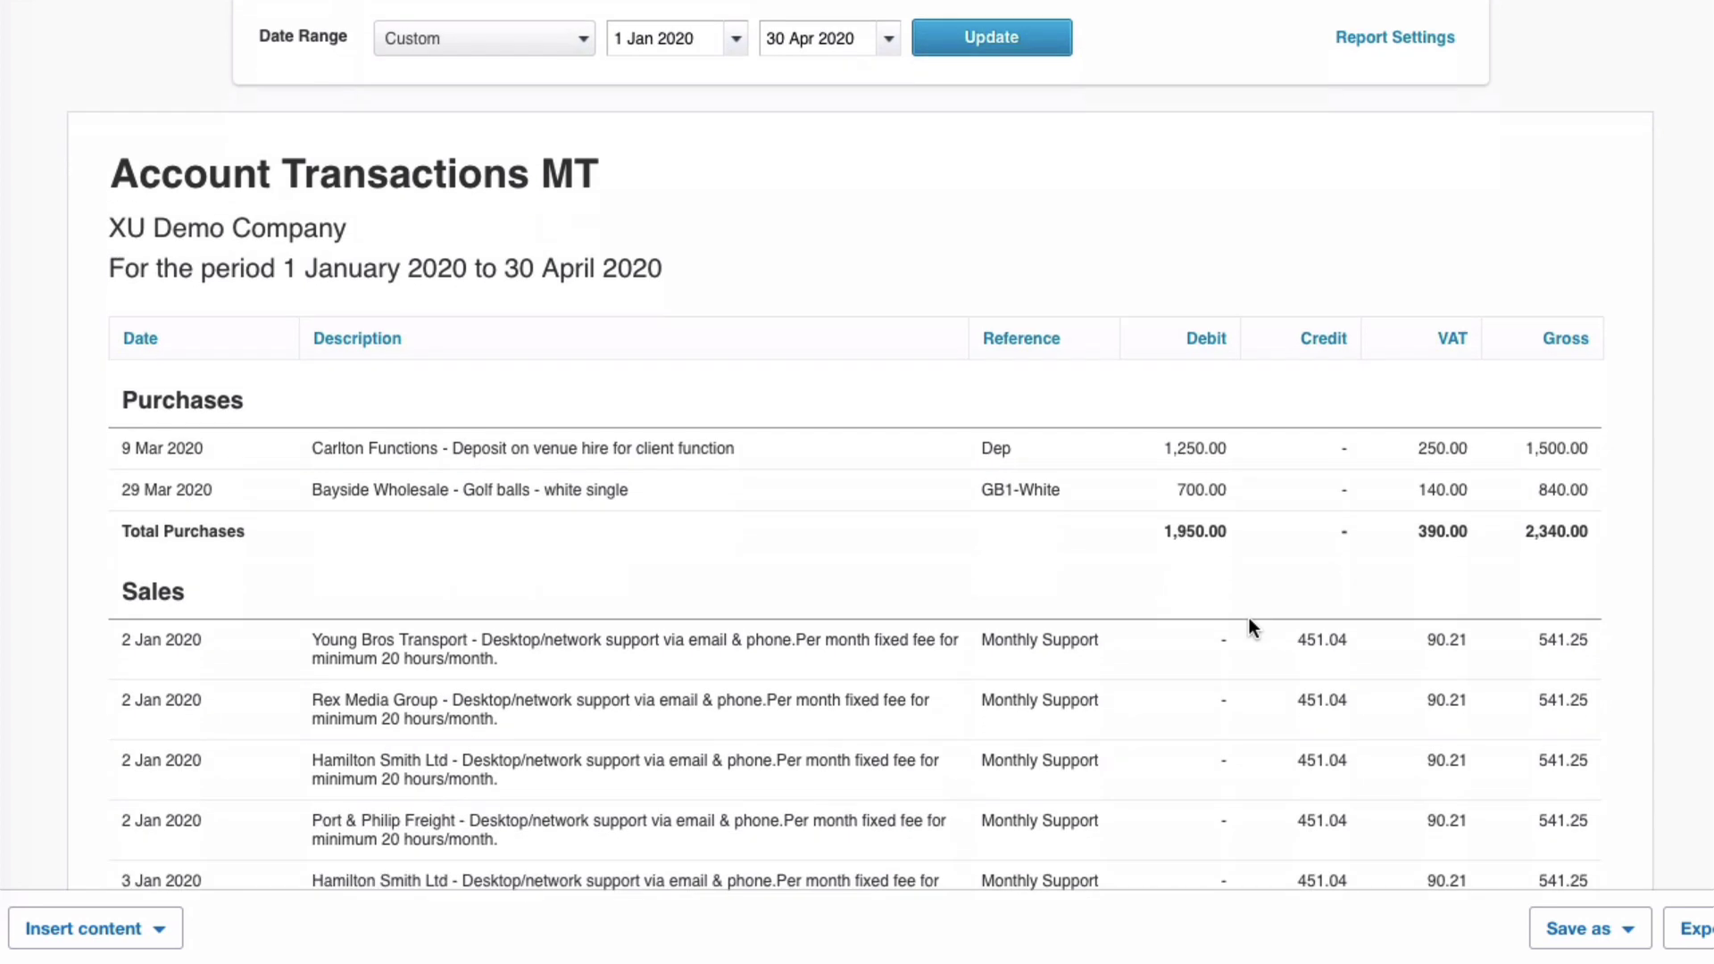
{"action": "left_click", "coordinate": [1609, 931]}
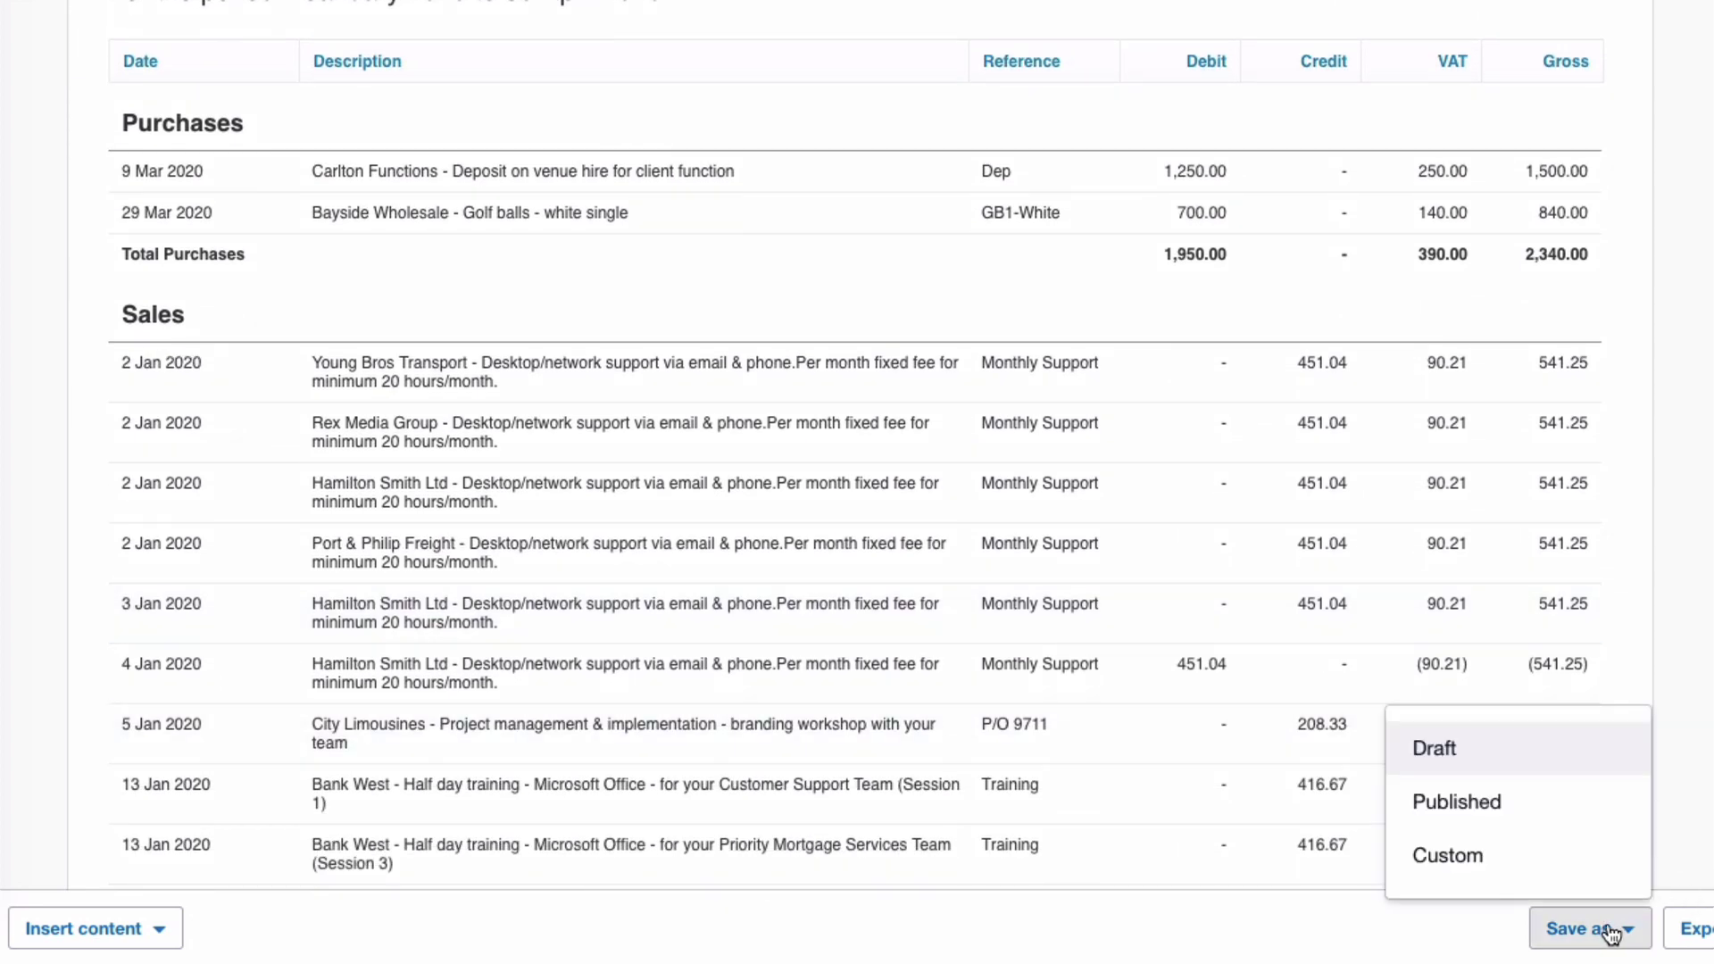
{"action": "left_click", "coordinate": [1464, 862]}
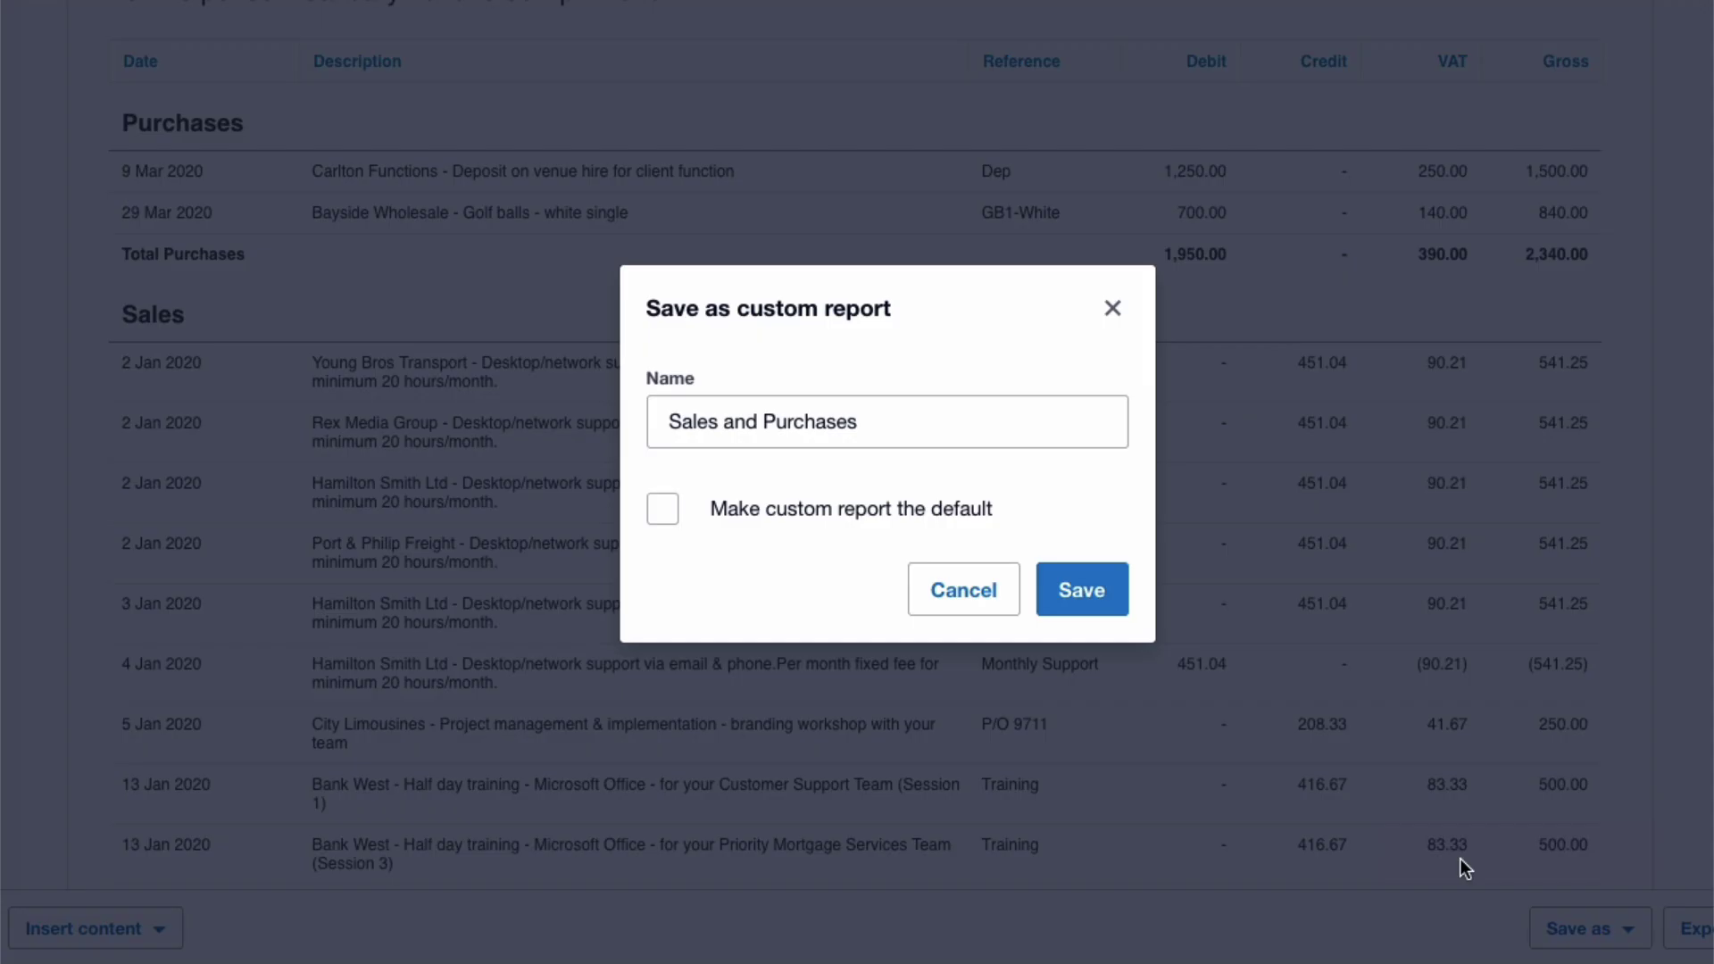
{"action": "left_click", "coordinate": [1083, 589]}
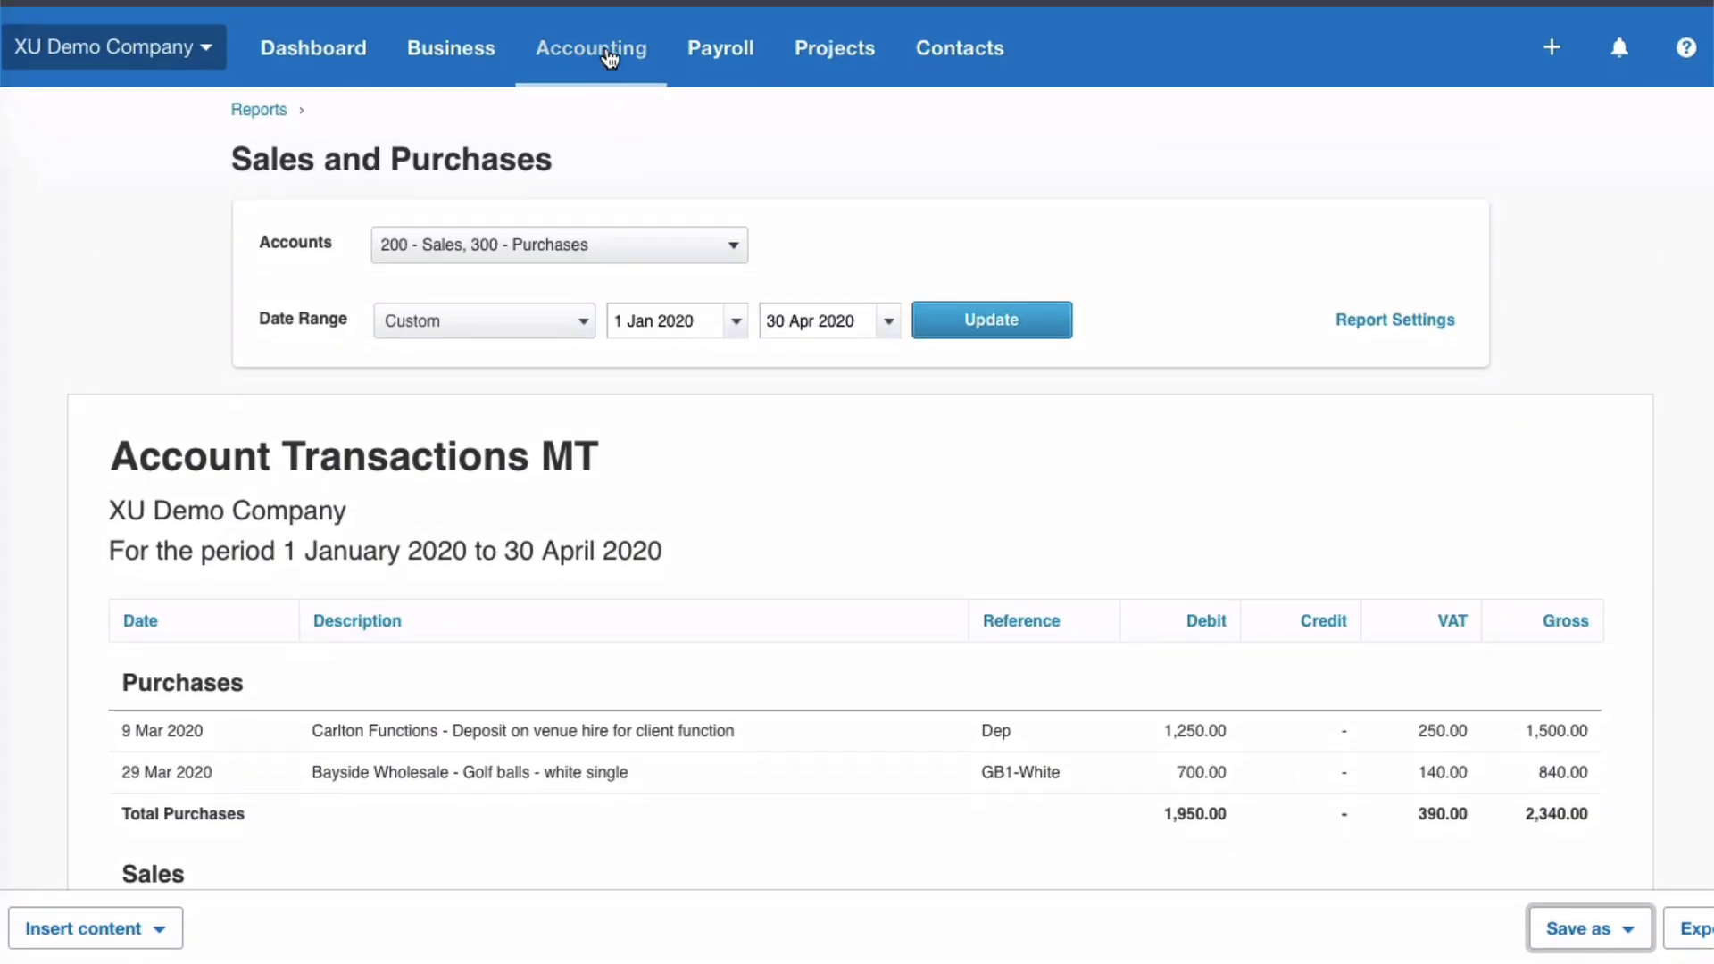
Show the Custom reports list and confirm Sales and Purchases appears starred in the Accounting menu
{"action": "left_click", "coordinate": [610, 53]}
{"action": "left_click", "coordinate": [602, 186]}
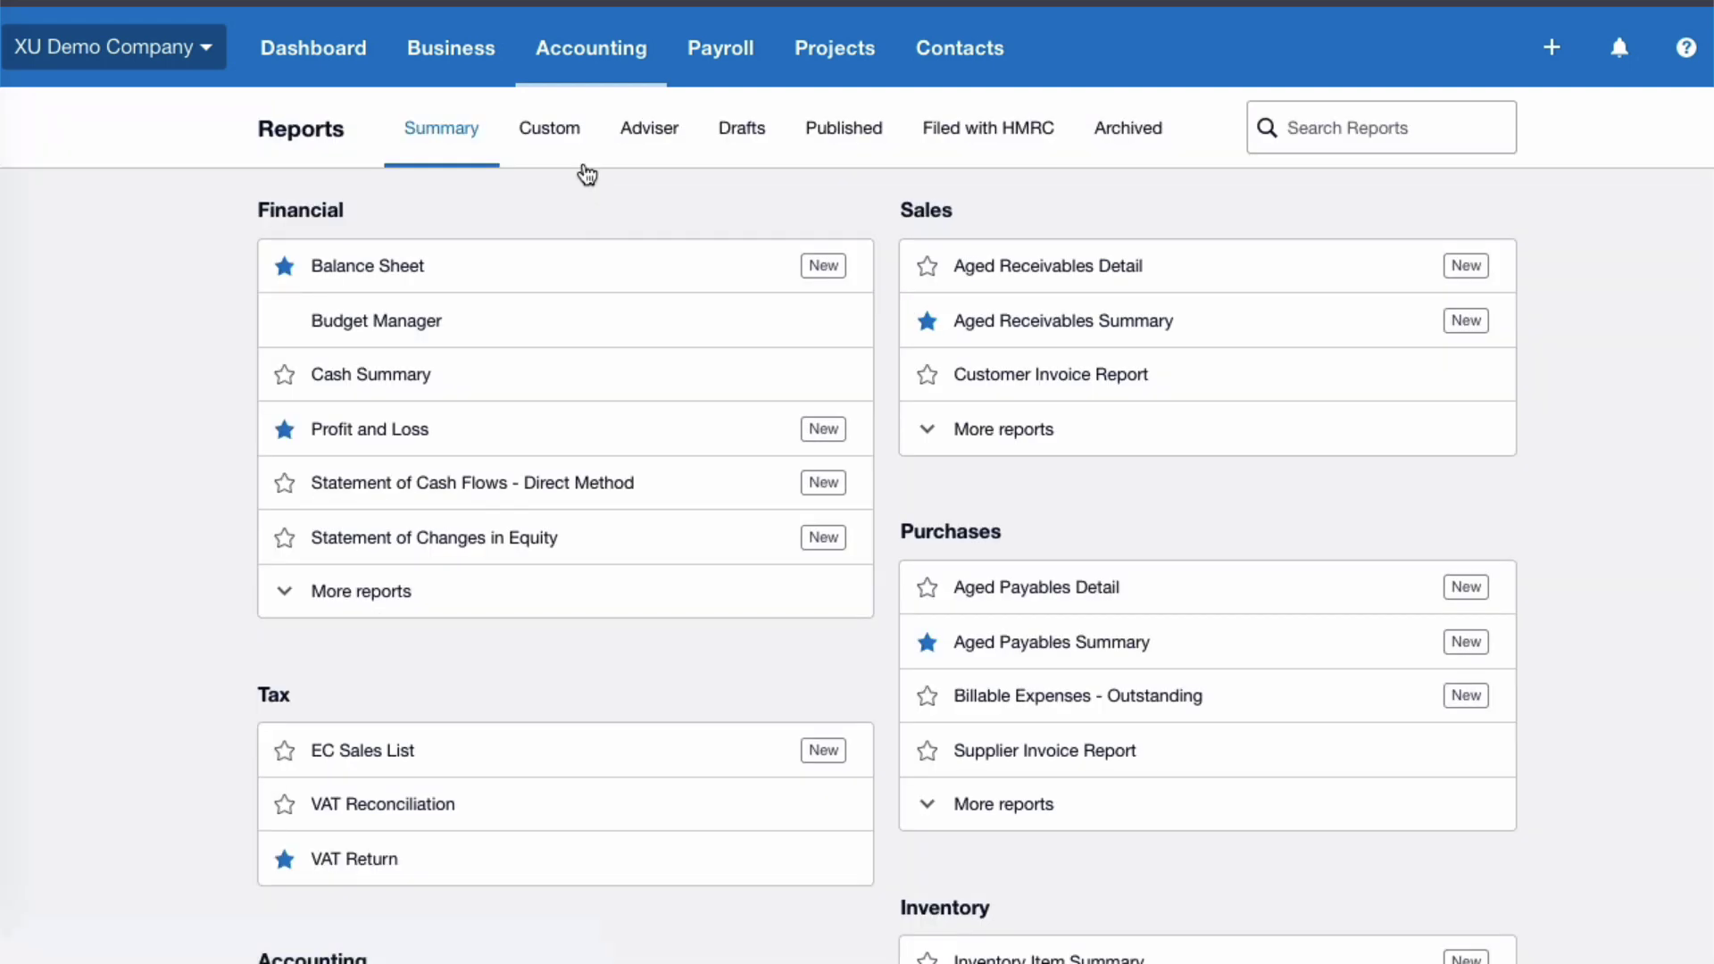
{"action": "left_click", "coordinate": [553, 132]}
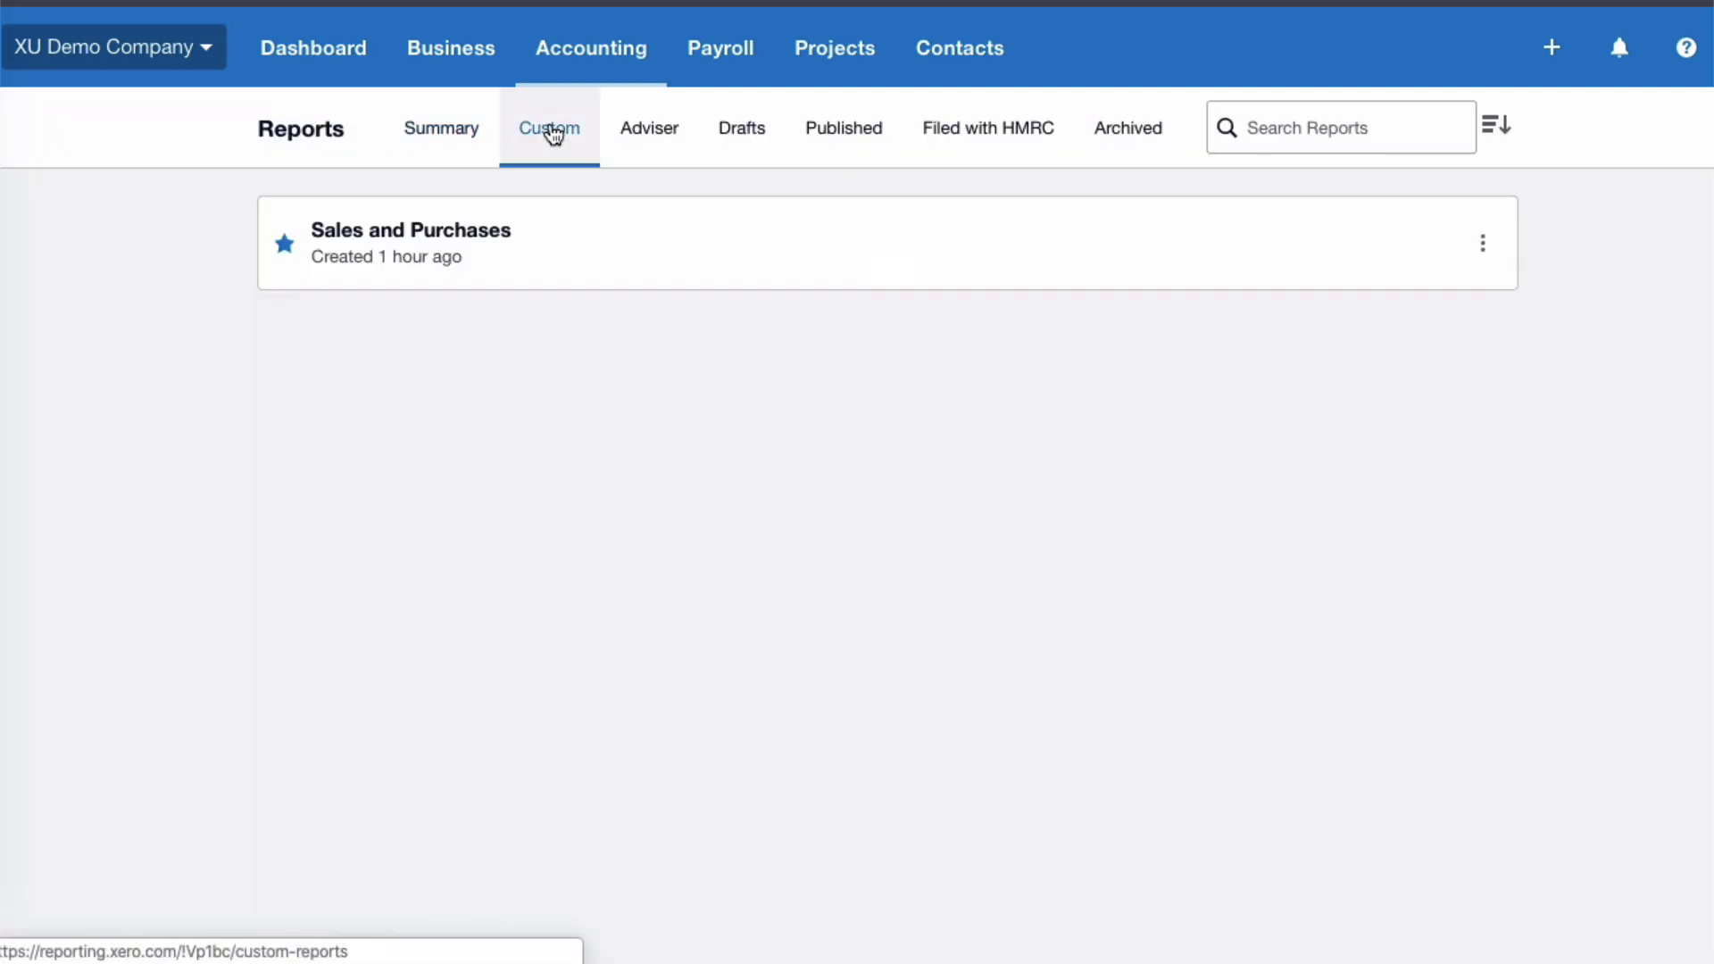
{"action": "left_click", "coordinate": [604, 55]}
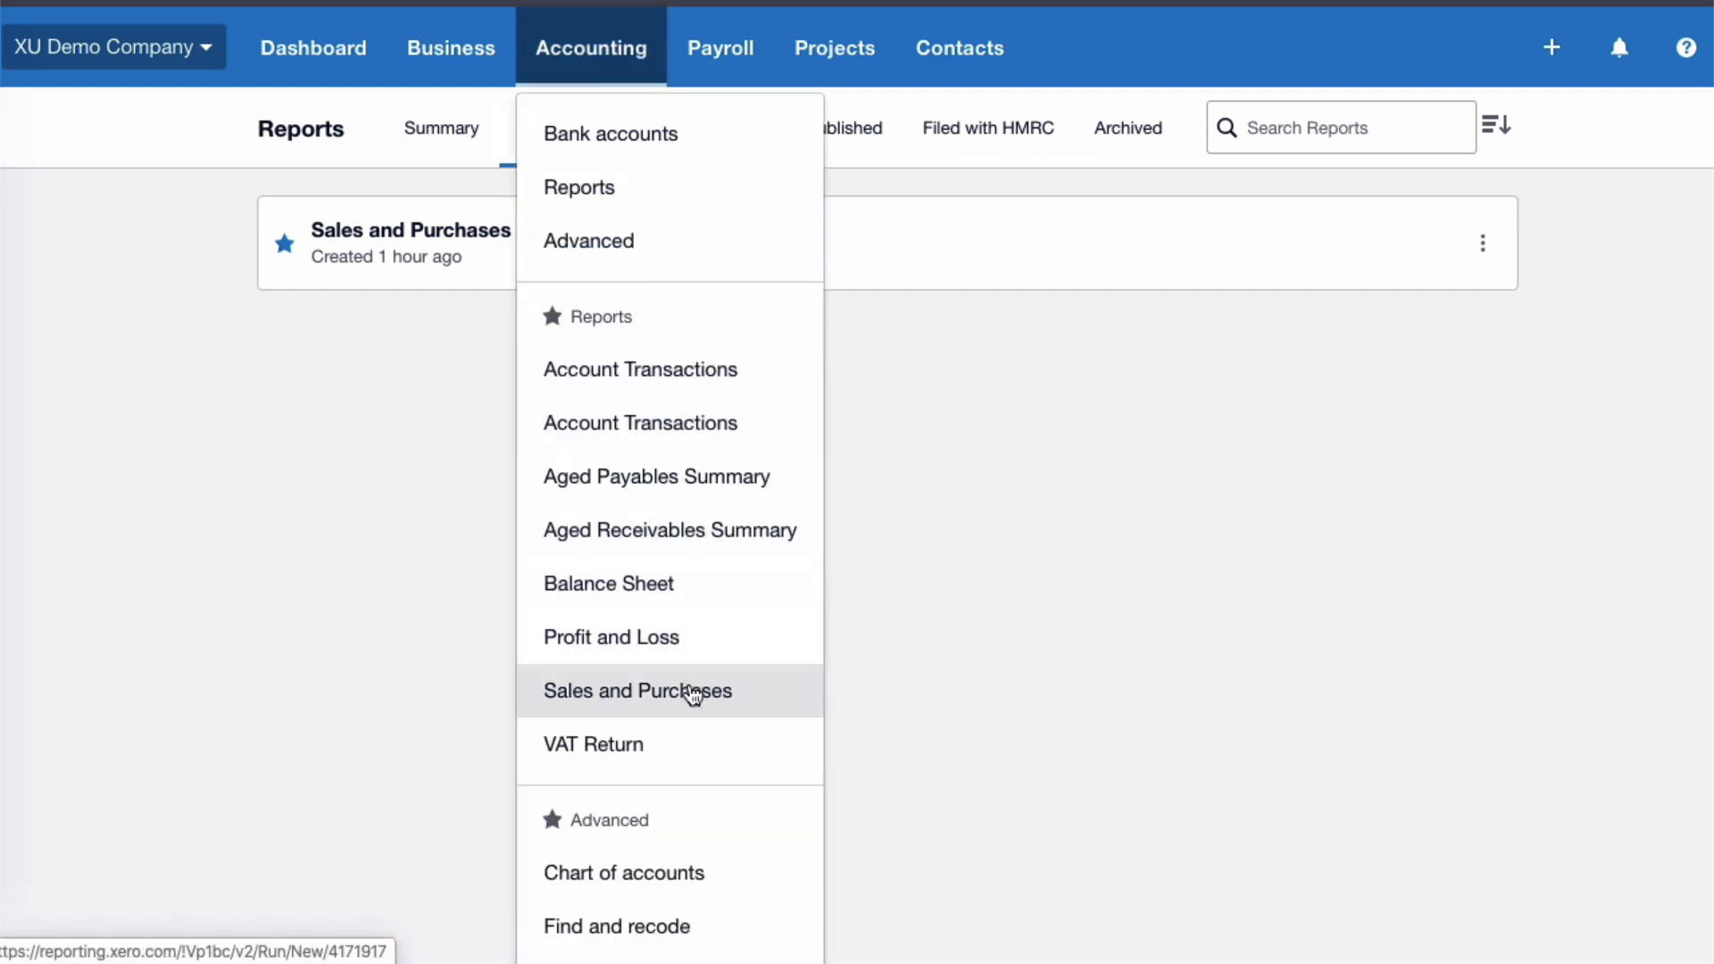
{"action": "left_click", "coordinate": [1001, 337]}
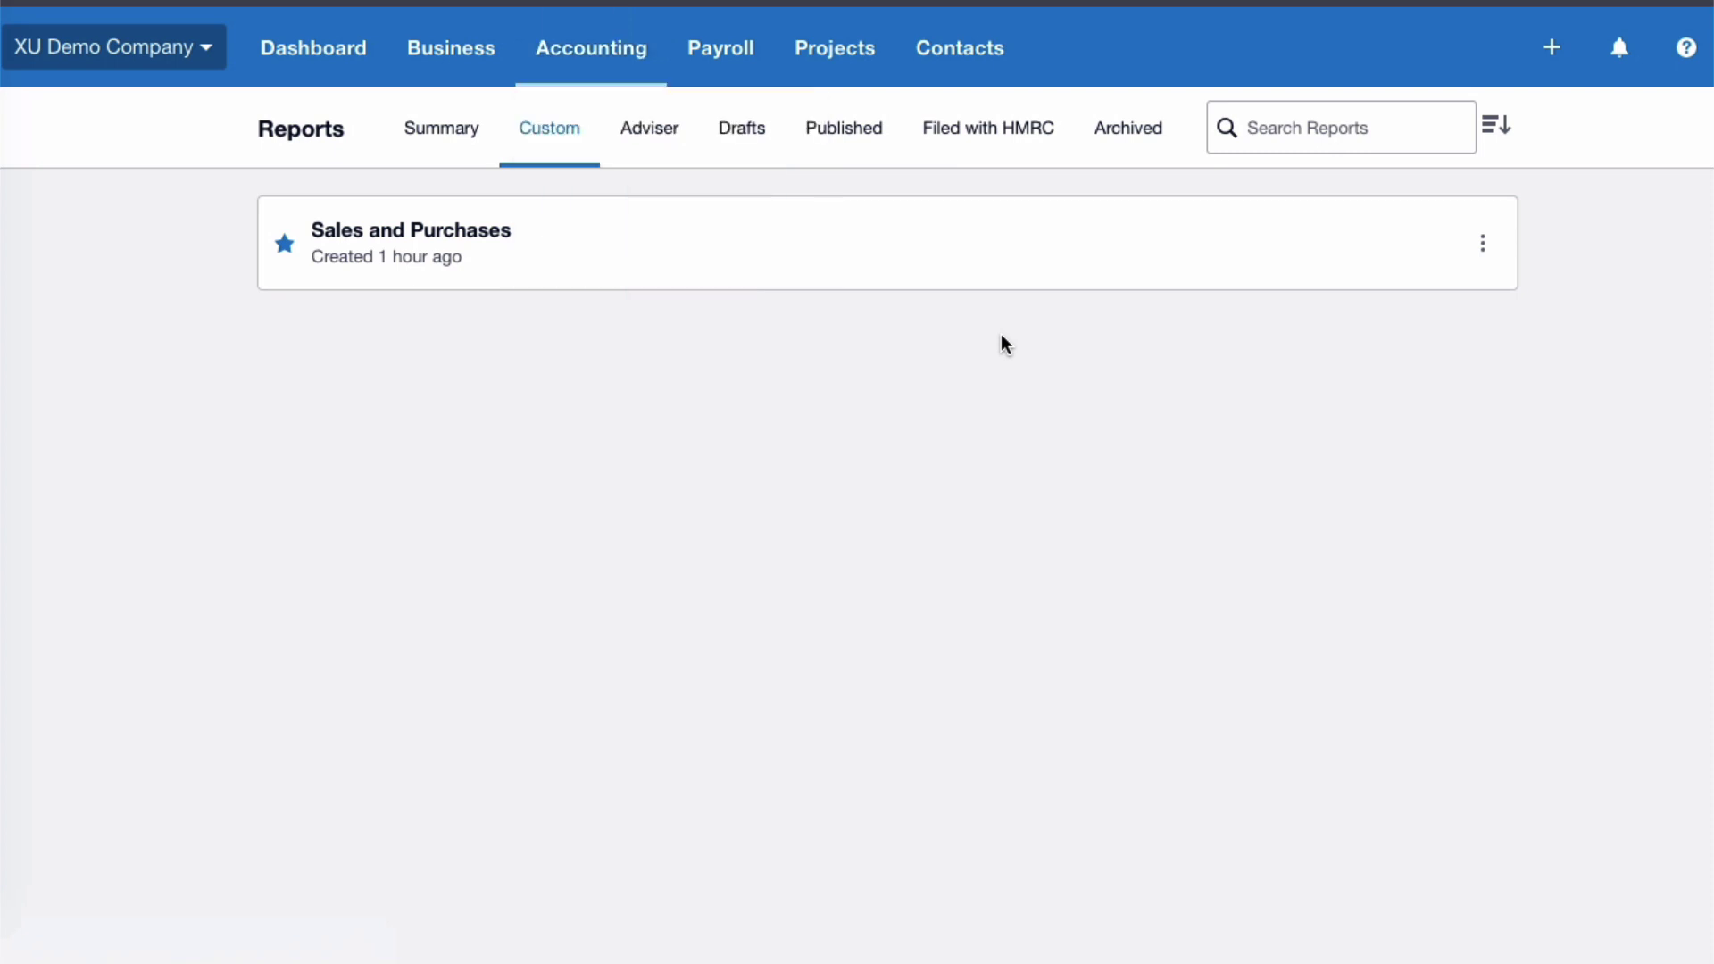